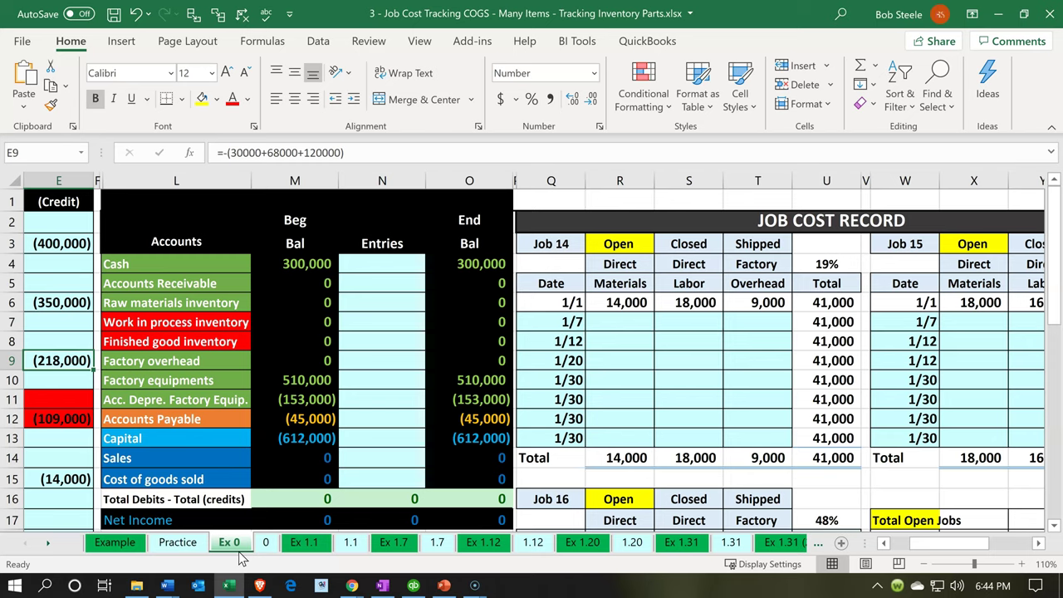
- Review the Beg Bal figures from Cash (300,000) down to Capital, then minimize Excel
click(280, 267)
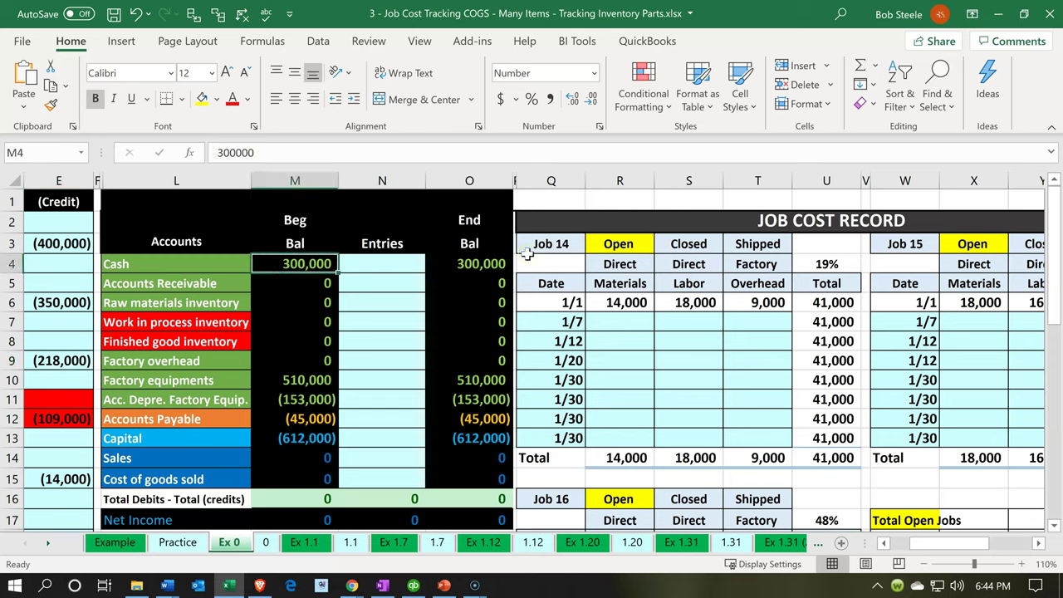
key(Down)
key(Down)
key(Down)
key(Down)
key(Down)
key(Down)
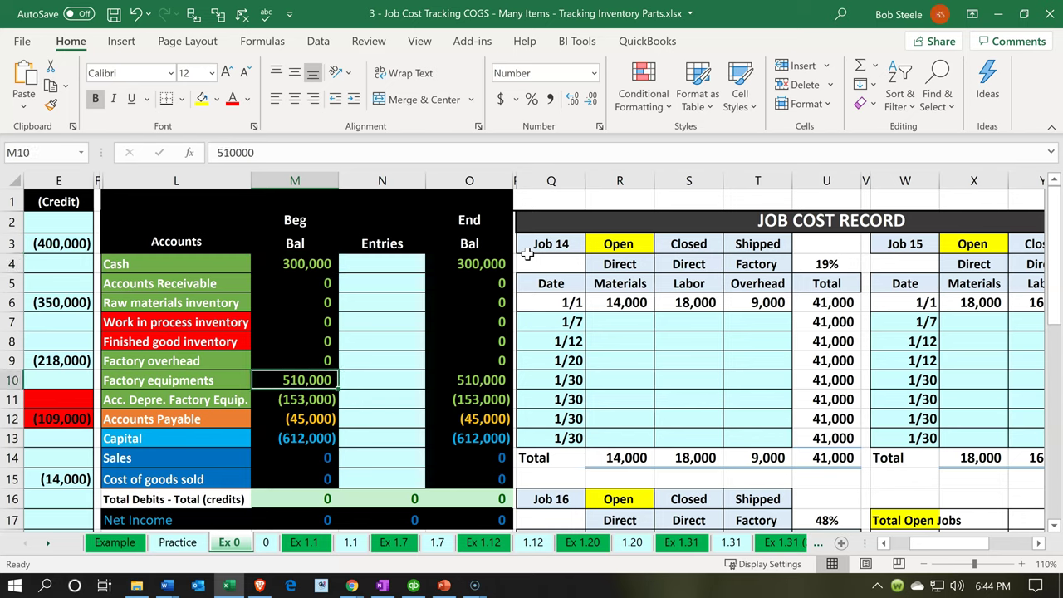
key(Down)
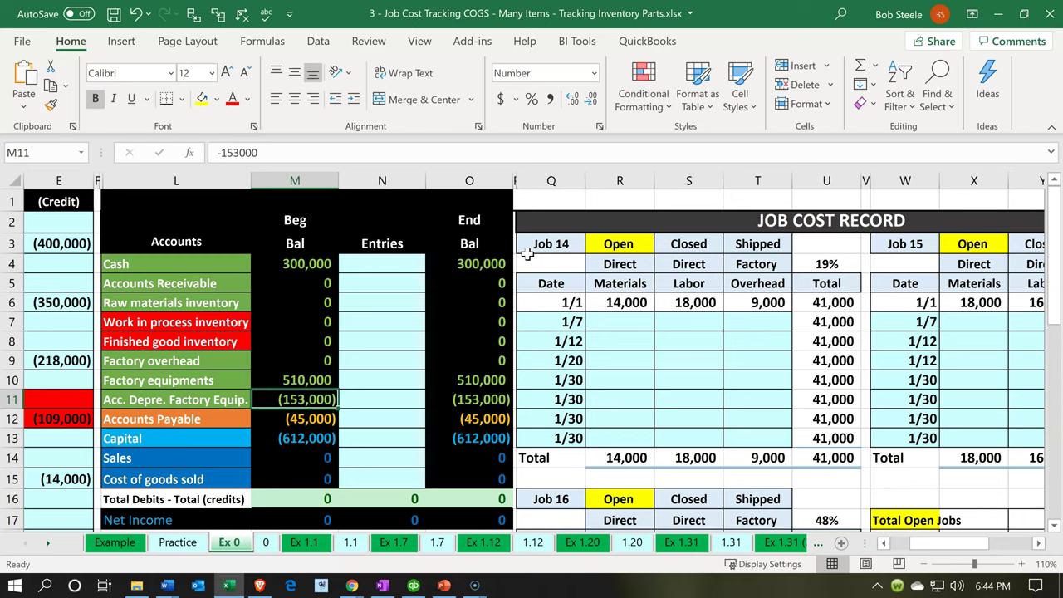
key(Down)
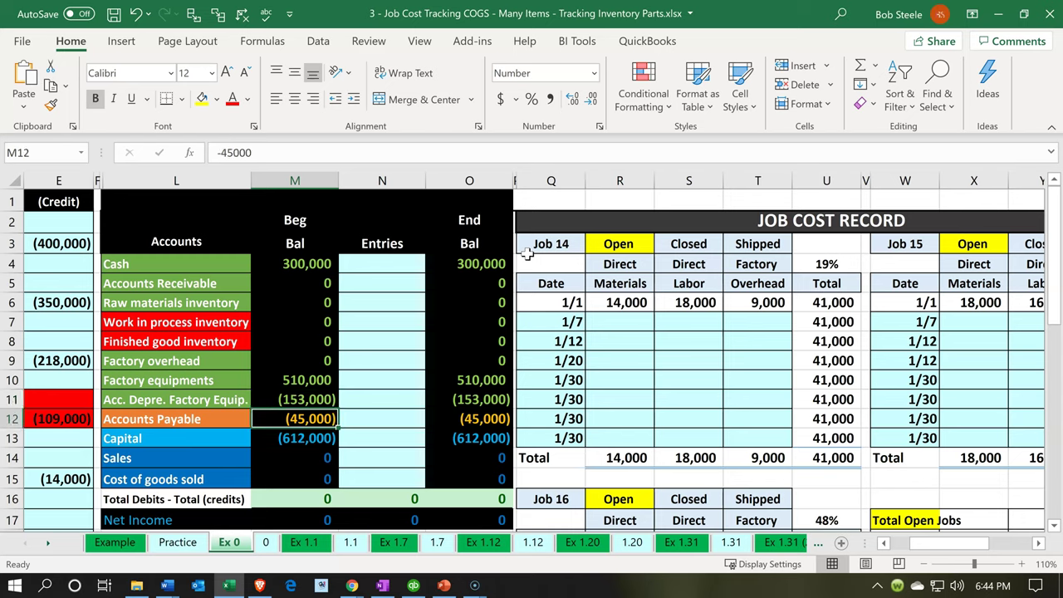
key(Down)
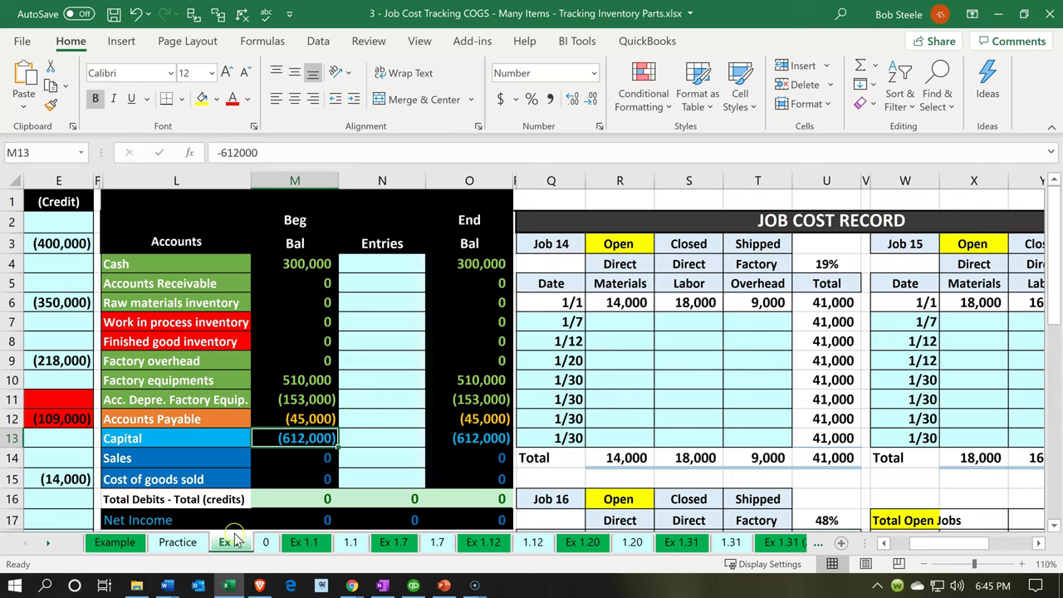
click(241, 587)
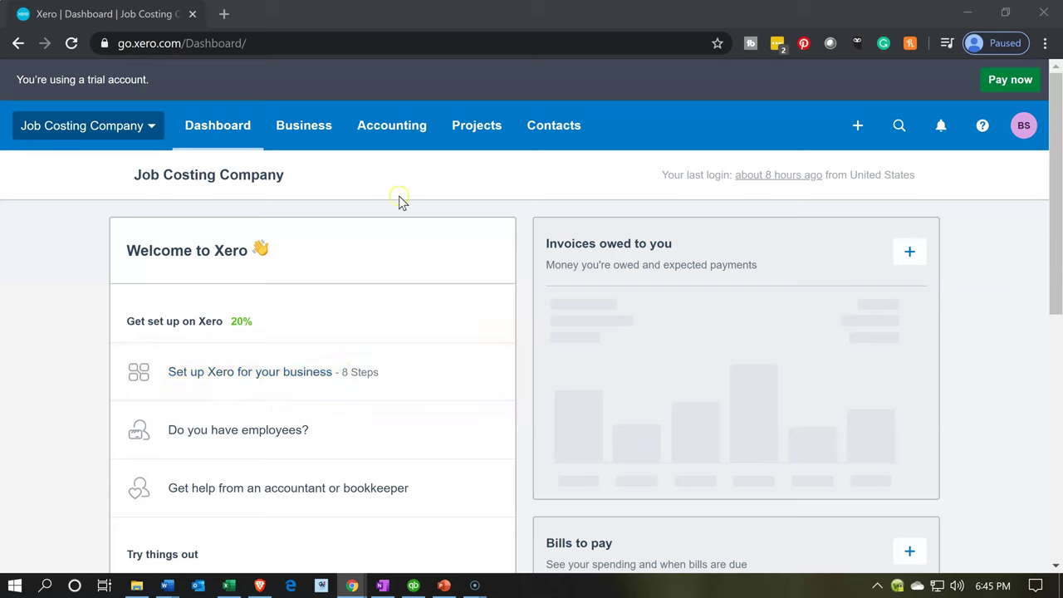
- Run the Balance Sheet report as of January 1, 2020
click(391, 147)
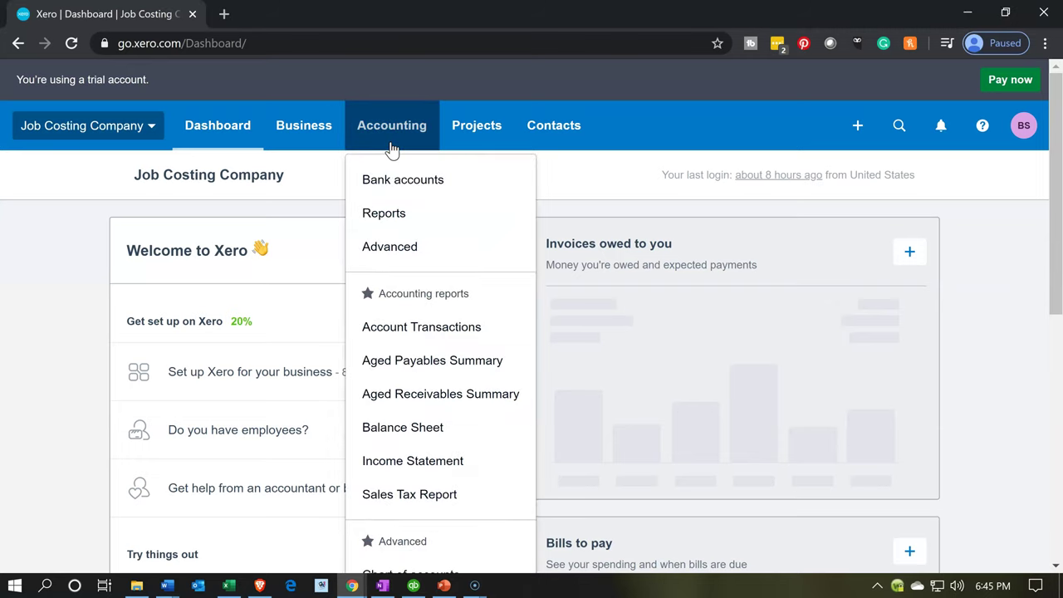
click(402, 442)
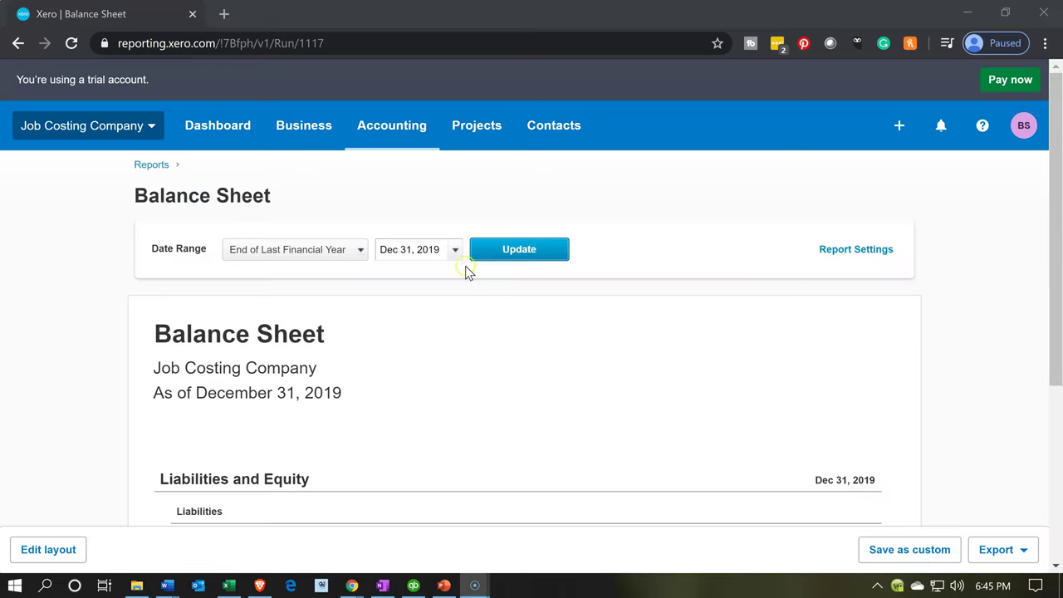
click(455, 254)
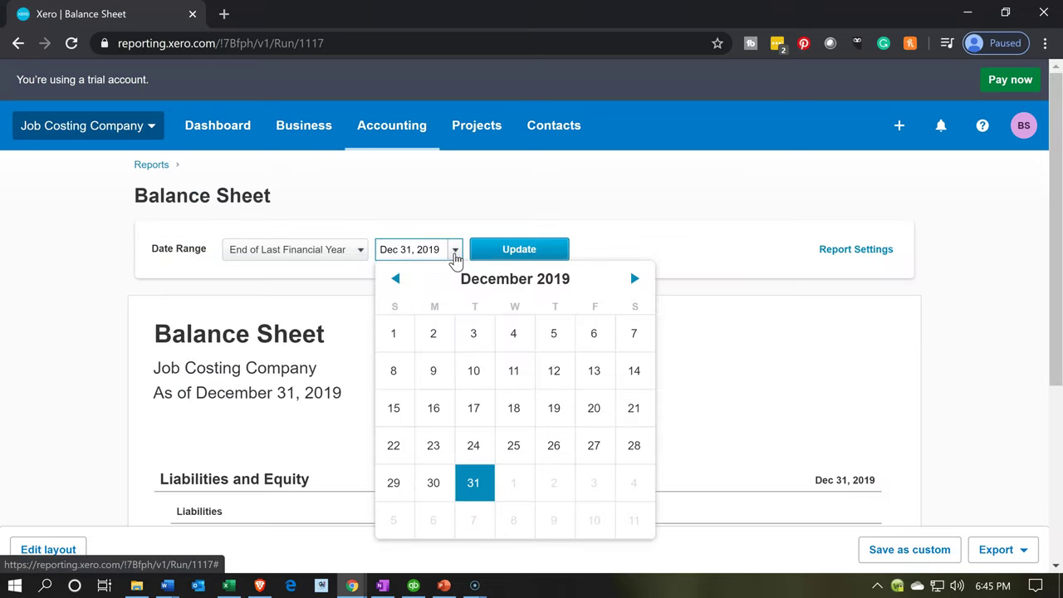
click(521, 499)
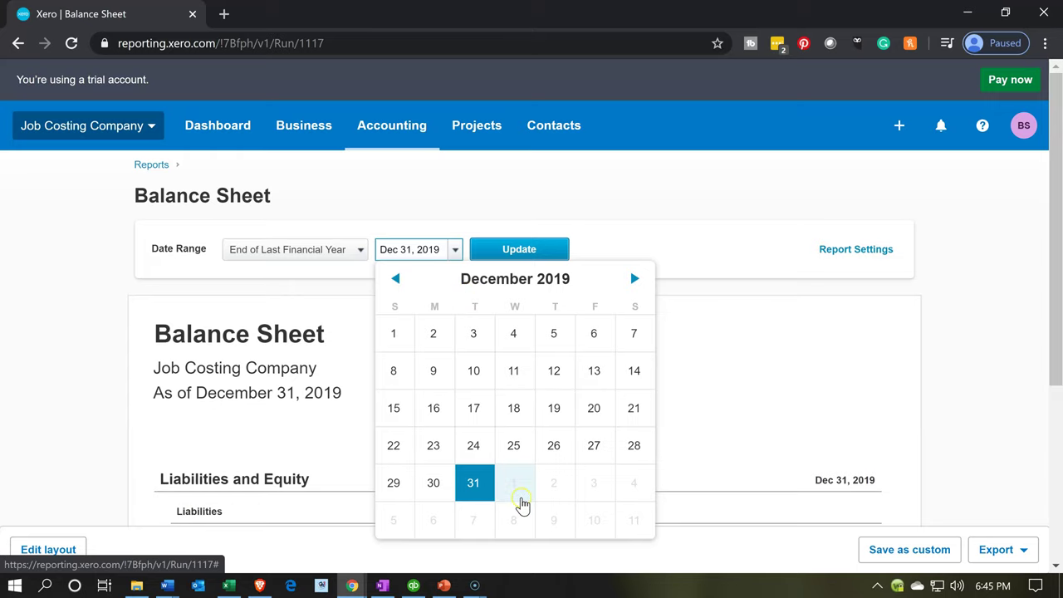
click(554, 250)
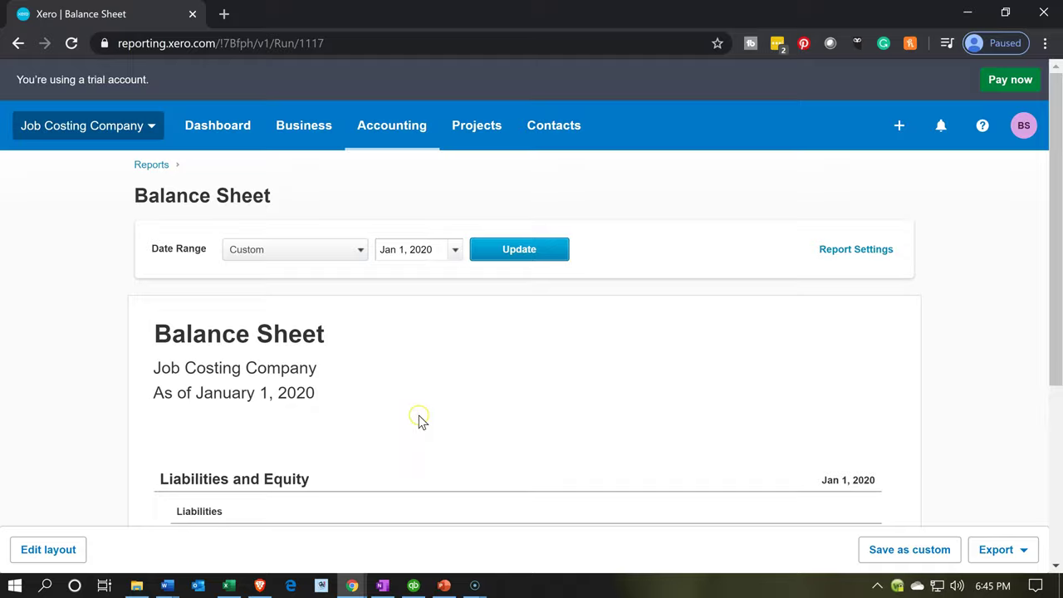
scroll(420, 419, down, 3)
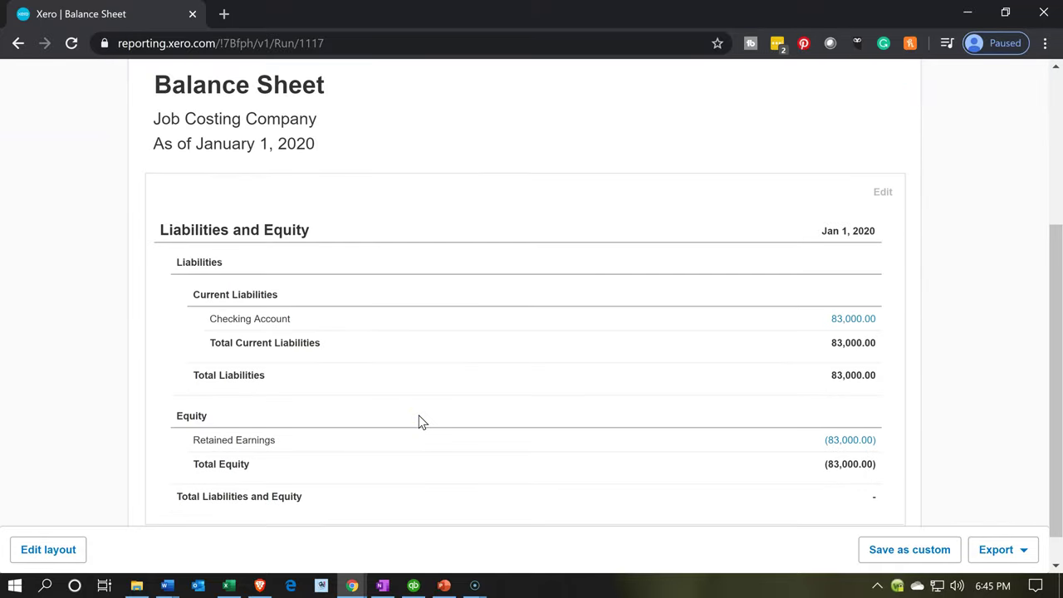
scroll(419, 422, down, 1)
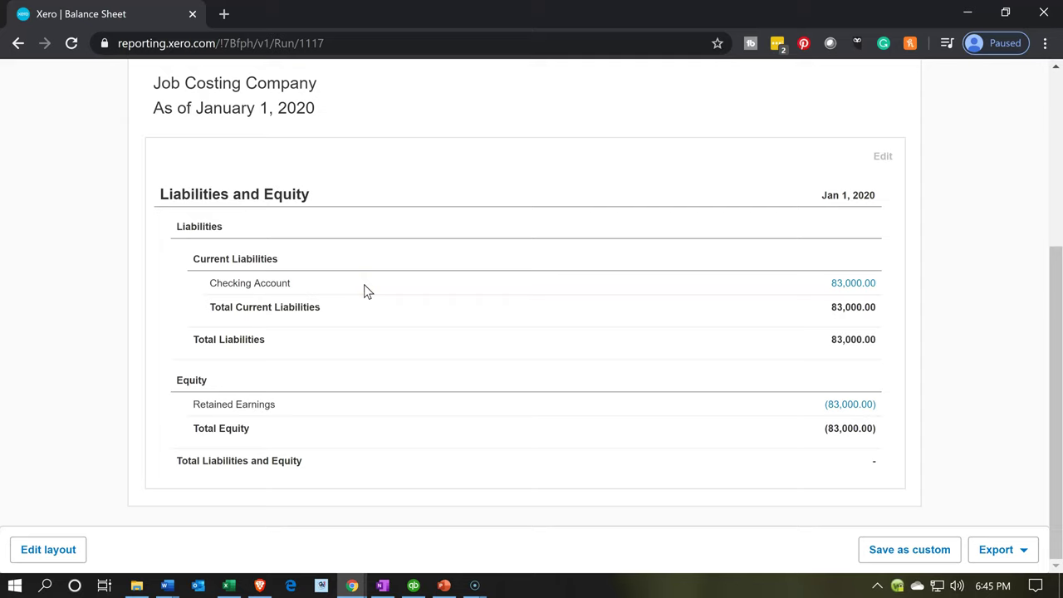
- Duplicate the Balance Sheet into a second browser tab and return to the first tab
click(395, 405)
click(154, 366)
scroll(154, 367, up, 2)
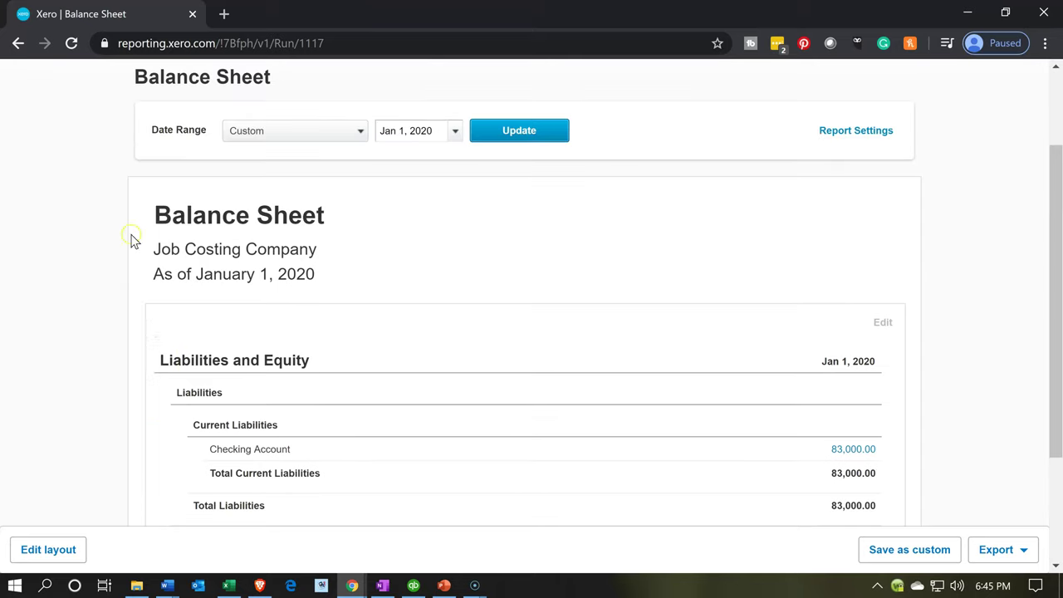
click(135, 16)
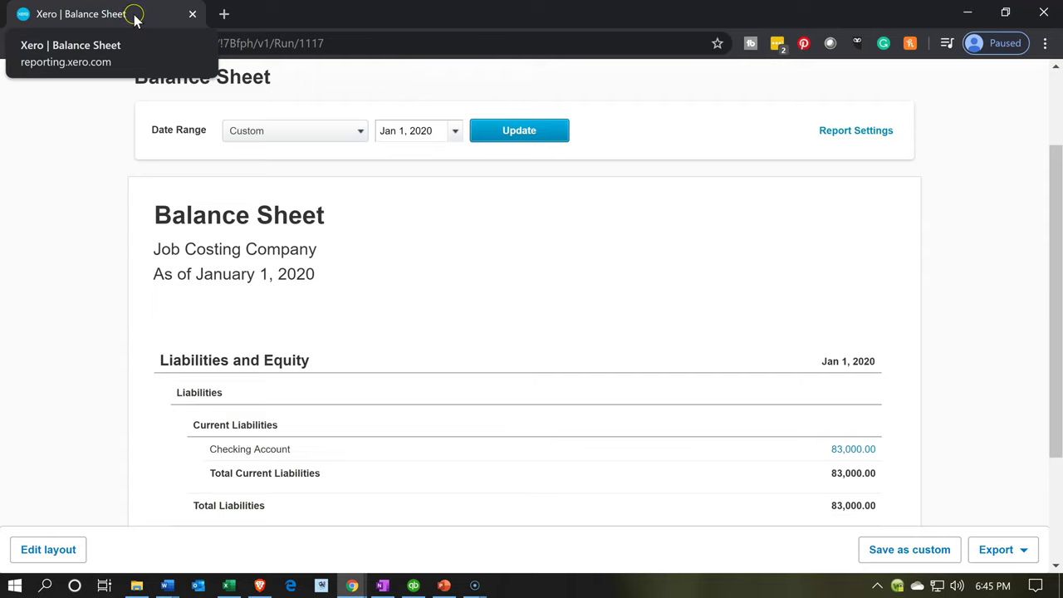
right_click(134, 16)
click(158, 76)
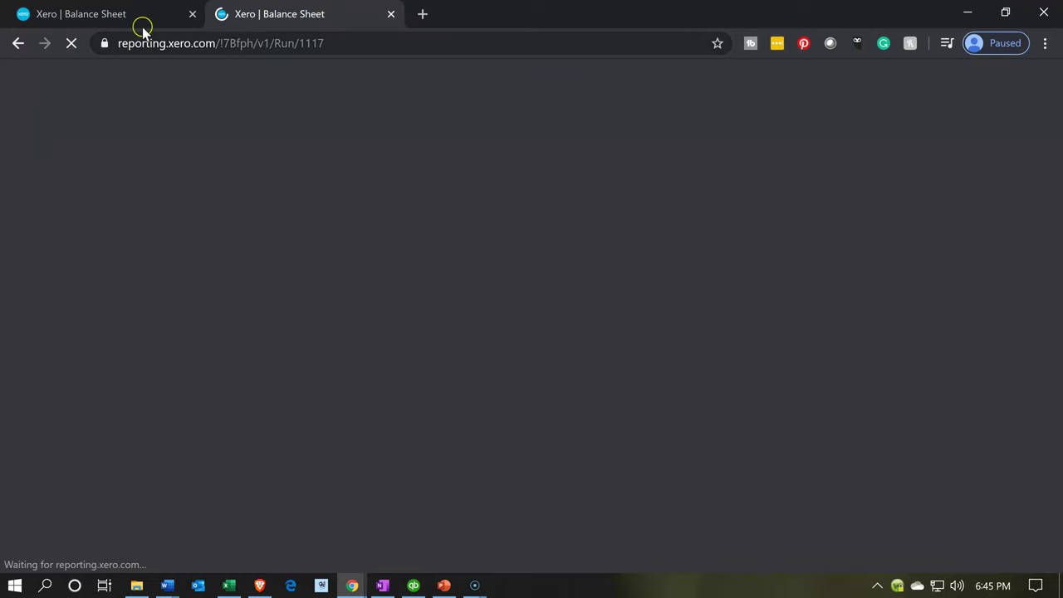
click(125, 14)
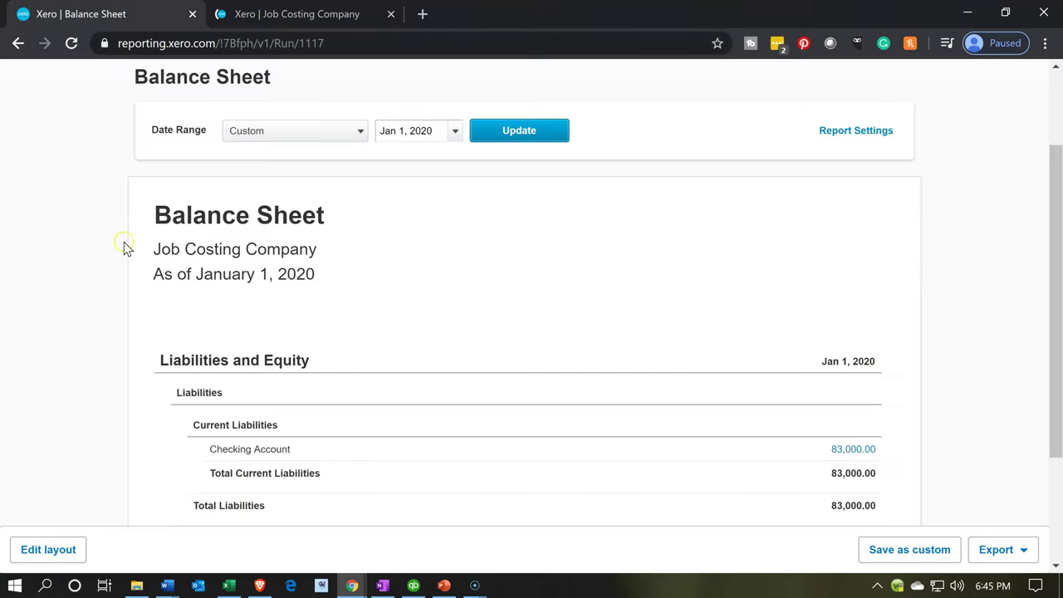
scroll(123, 246, up, 3)
- Open the Trial Balance report from the Accounting section of Reports
click(413, 126)
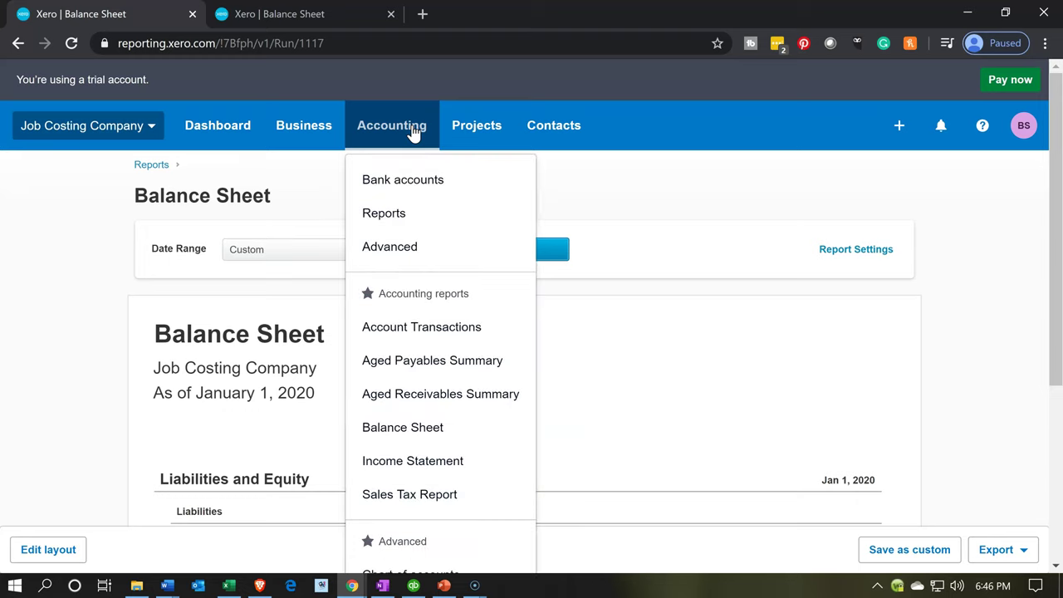
click(404, 218)
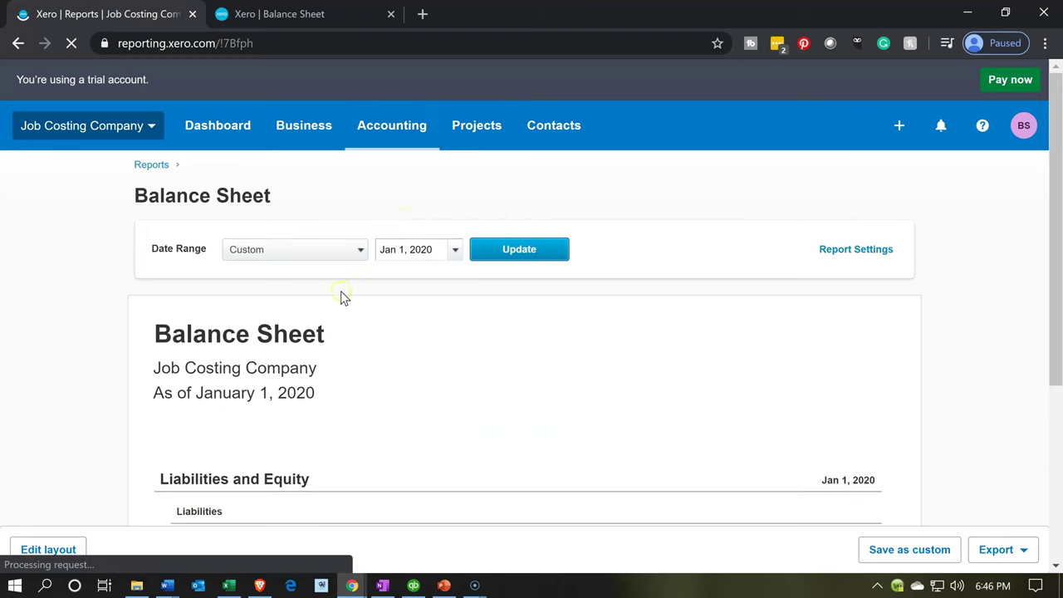
scroll(187, 373, down, 2)
scroll(187, 373, down, 3)
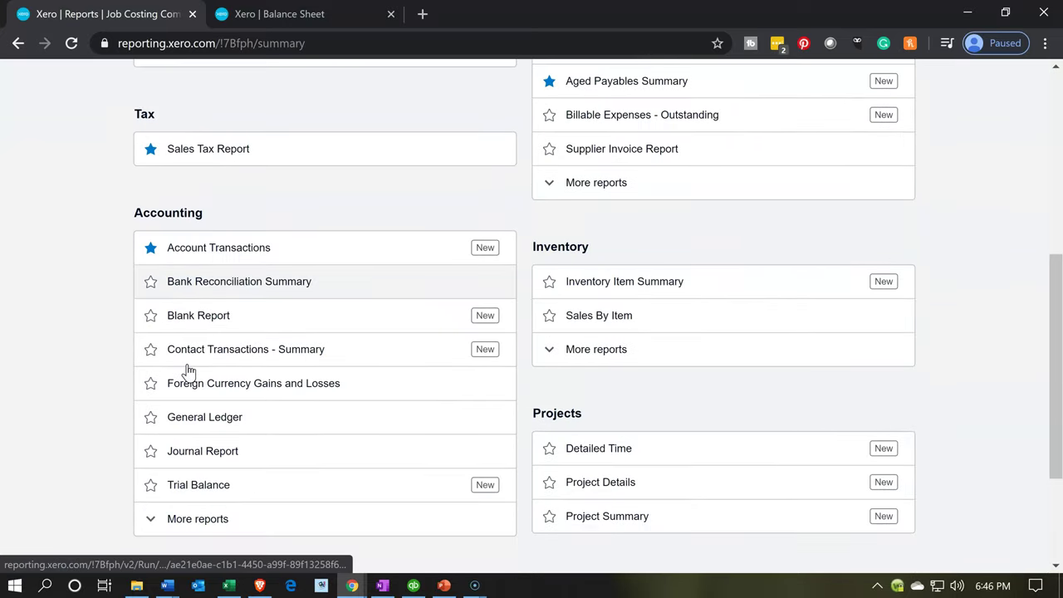
click(209, 498)
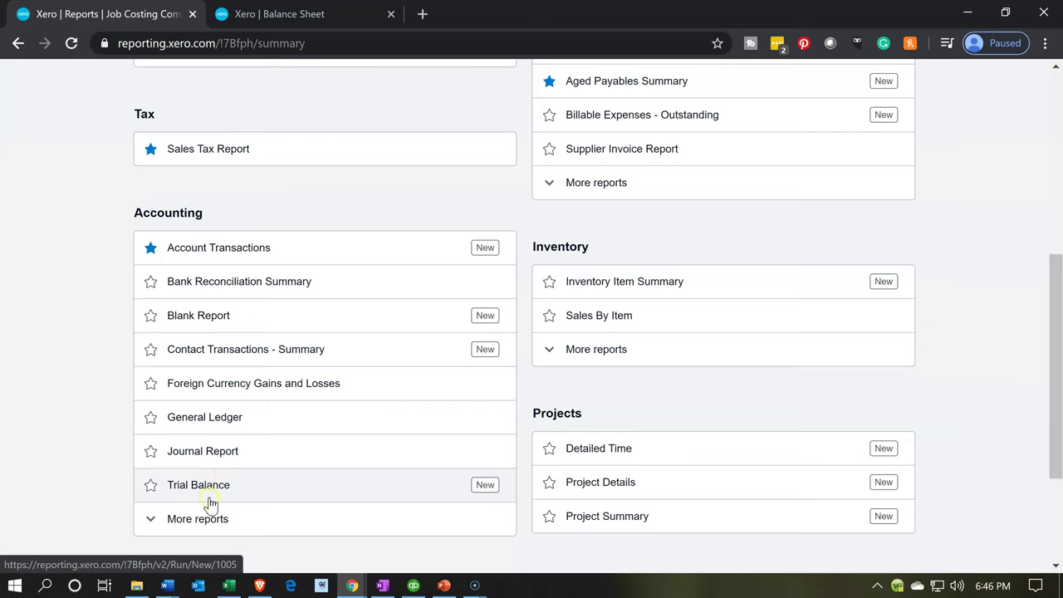
click(211, 501)
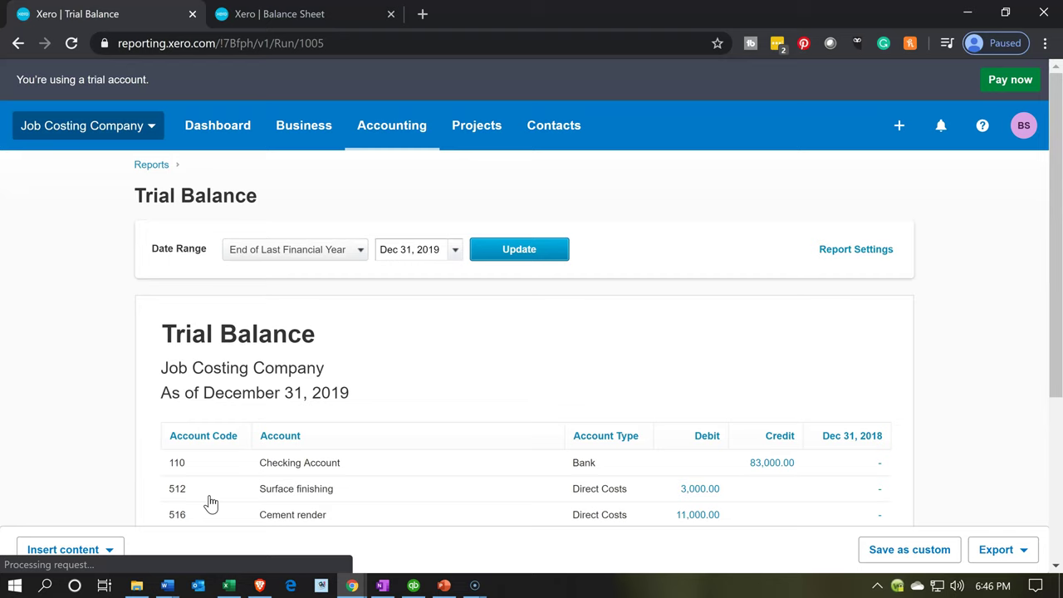
- Rerun the Trial Balance as of January 1, 2020
click(456, 251)
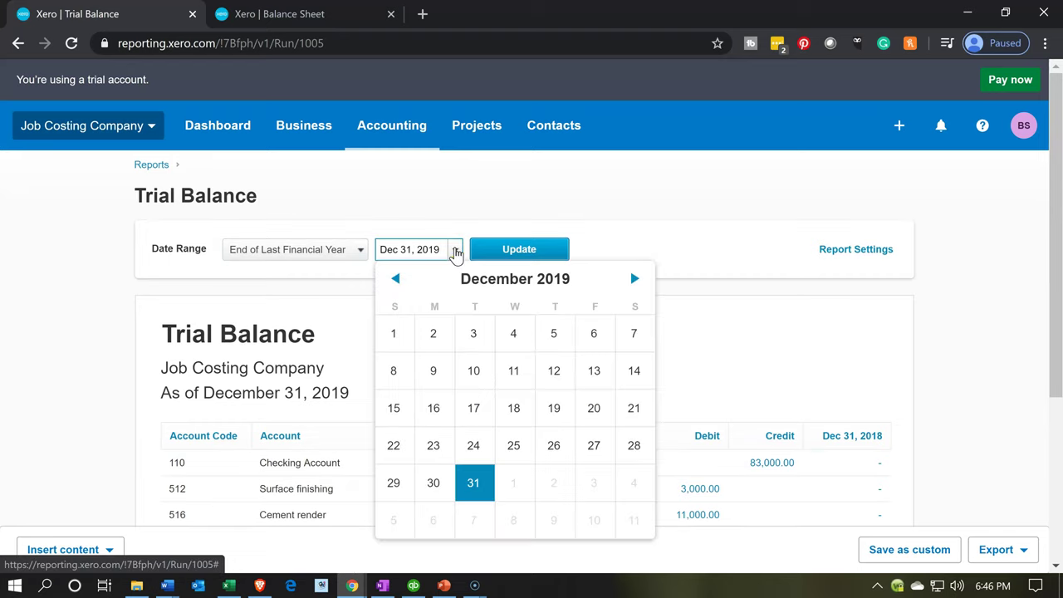
click(514, 490)
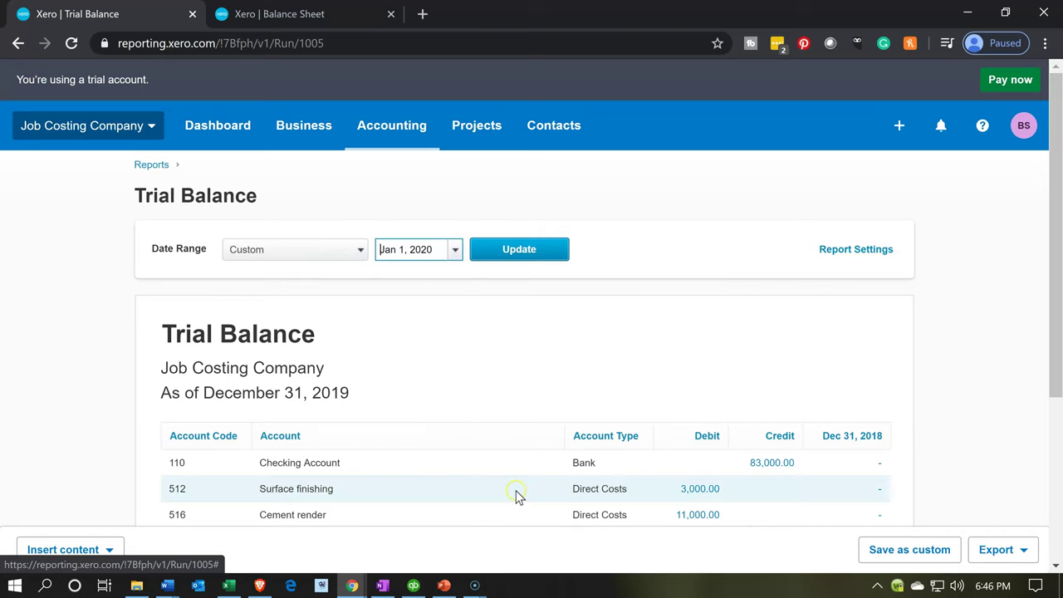
click(530, 258)
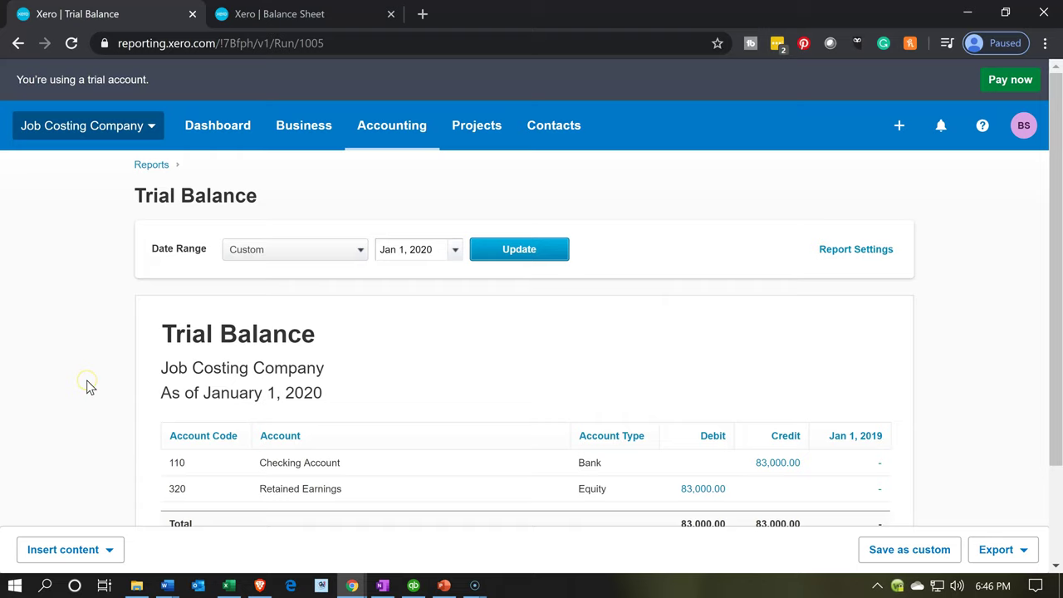
scroll(87, 385, down, 1)
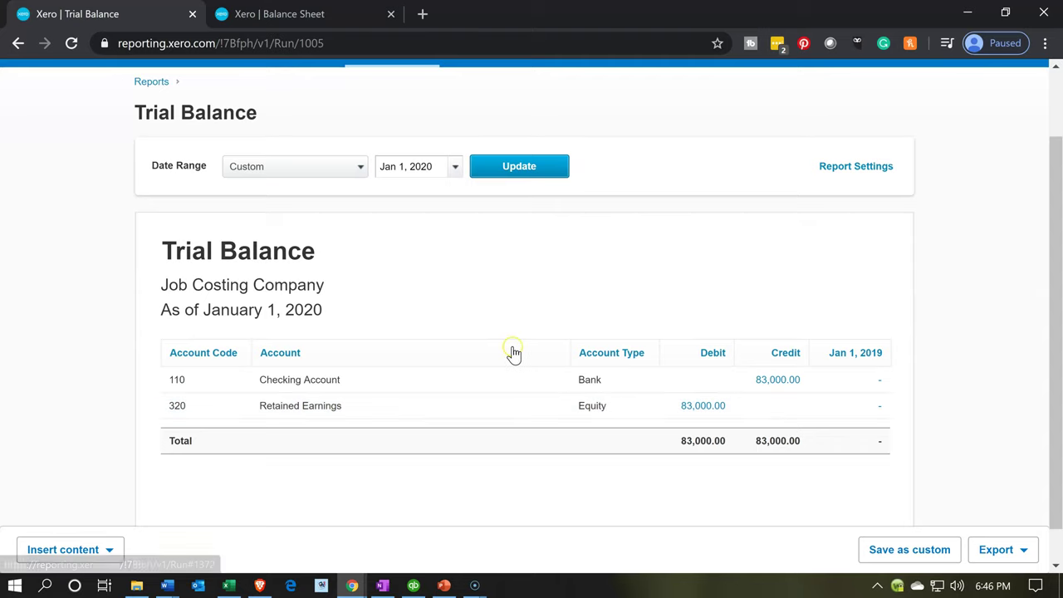
- Duplicate the Trial Balance tab, return to the dashboard, and bring up the Excel workbook
right_click(113, 12)
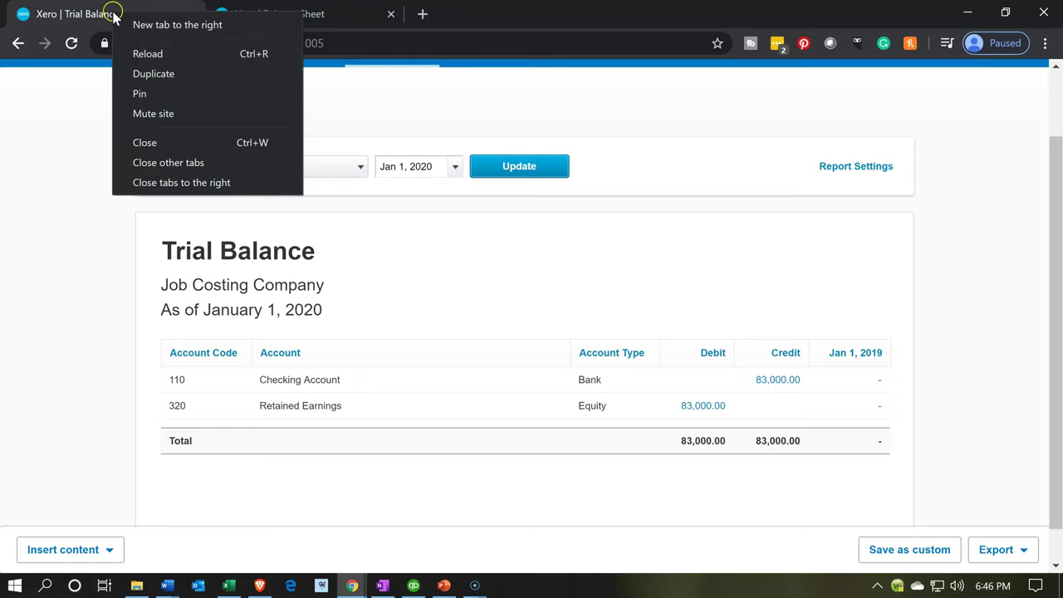
click(138, 74)
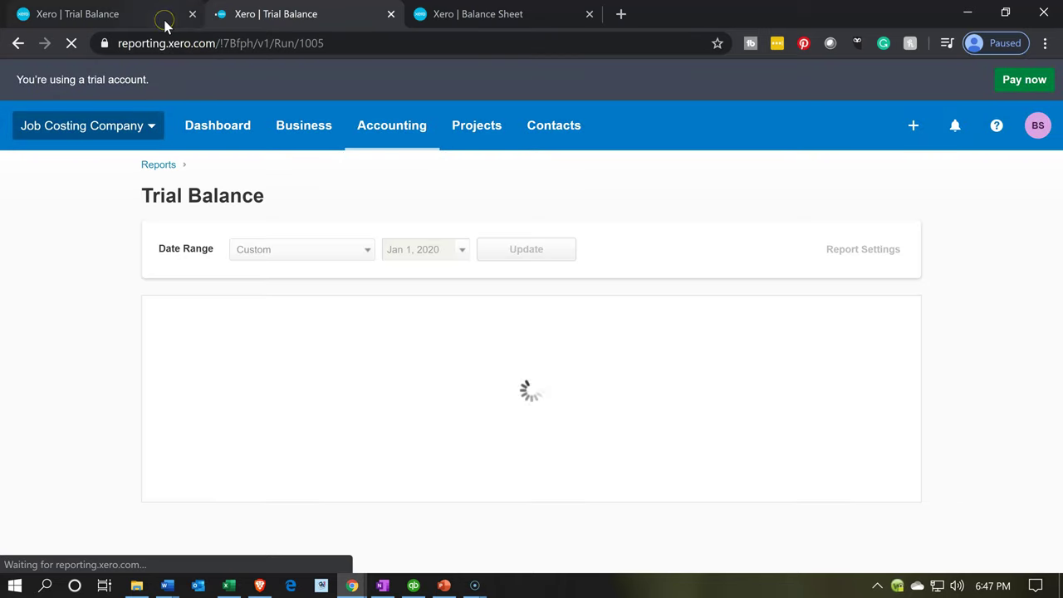
click(165, 28)
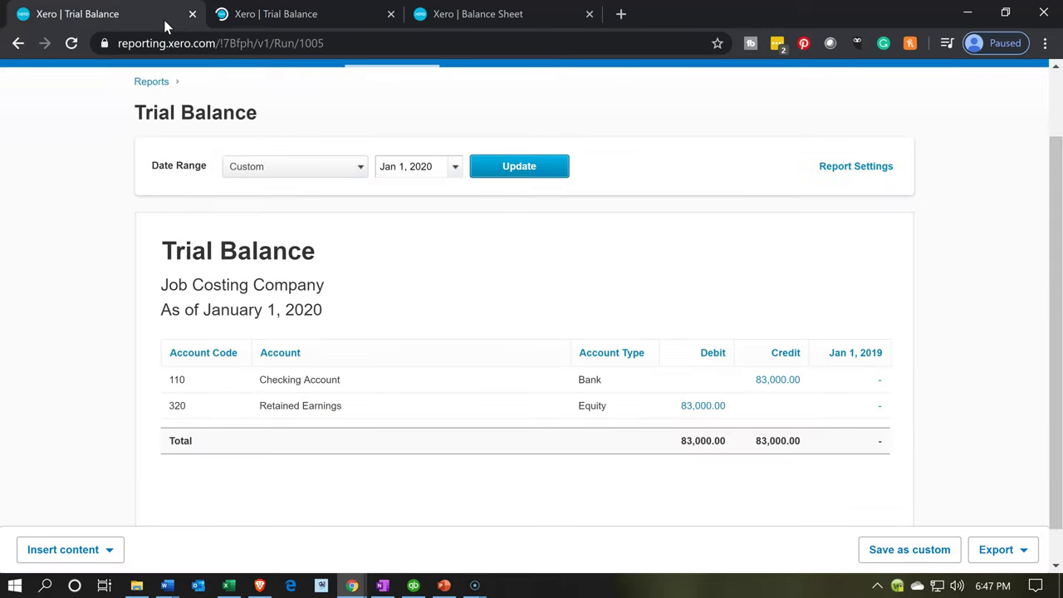
scroll(125, 247, up, 1)
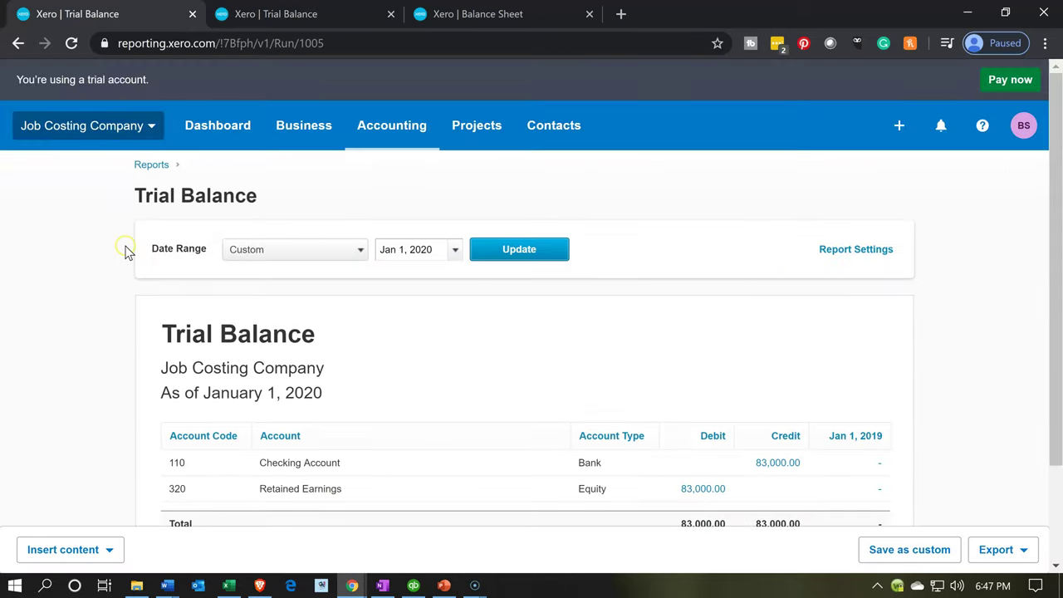
click(201, 134)
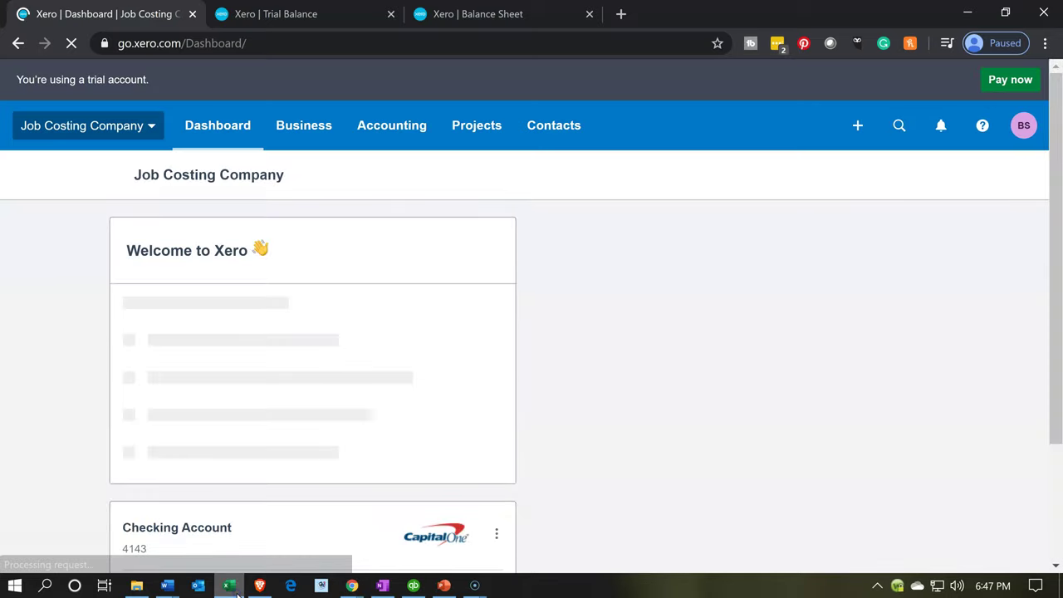
click(231, 584)
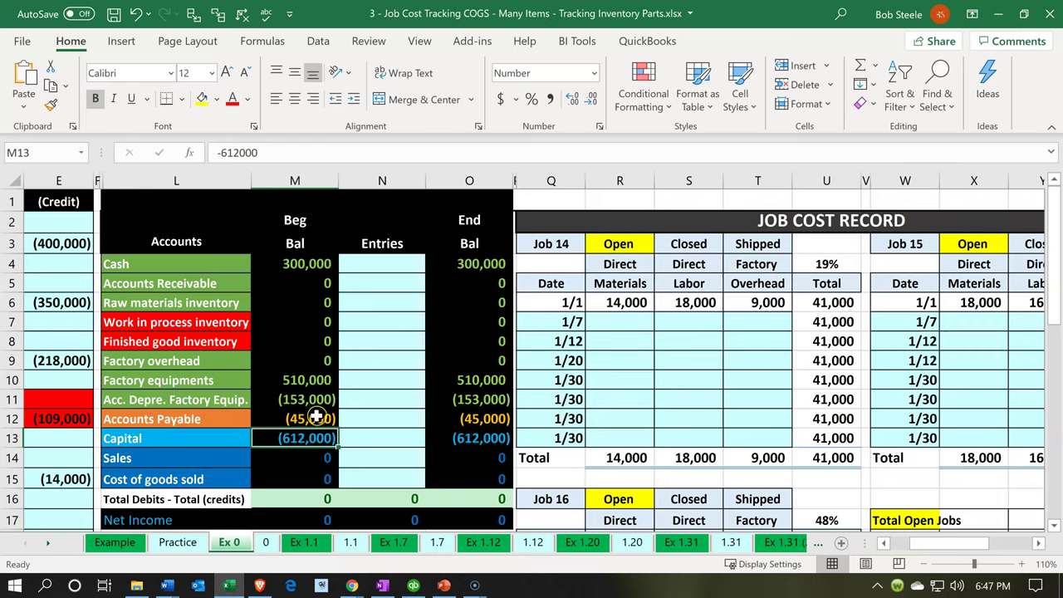
click(294, 267)
drag(296, 277, 303, 447)
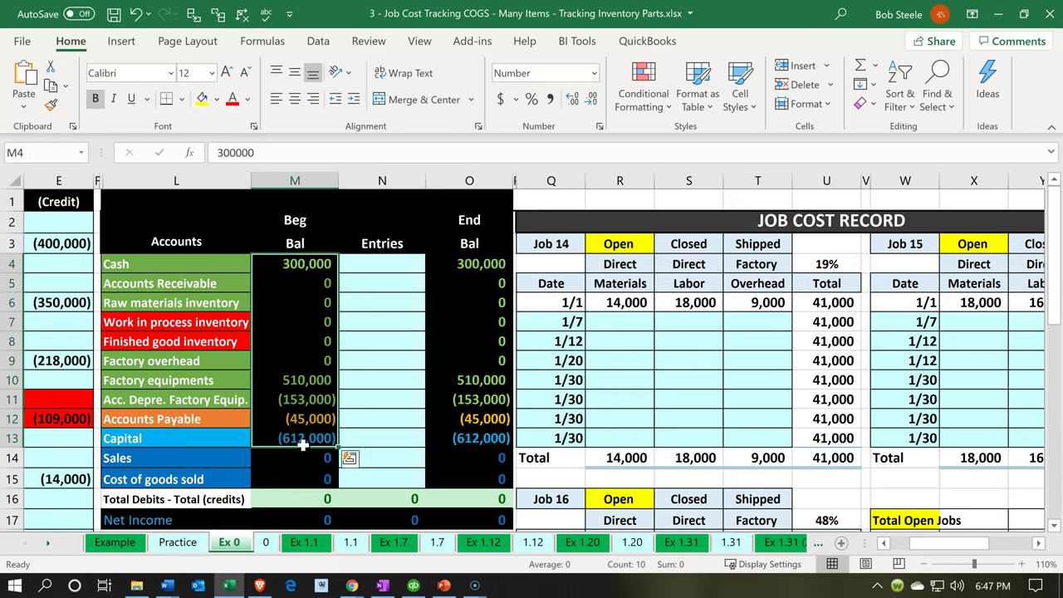
scroll(303, 446, down, 1)
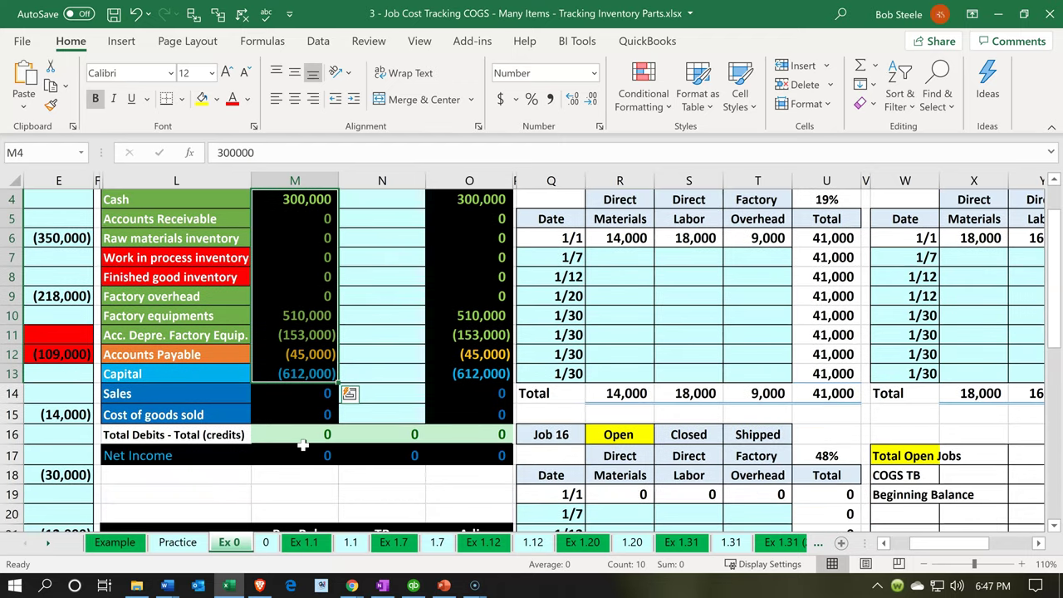
scroll(303, 446, down, 2)
click(303, 443)
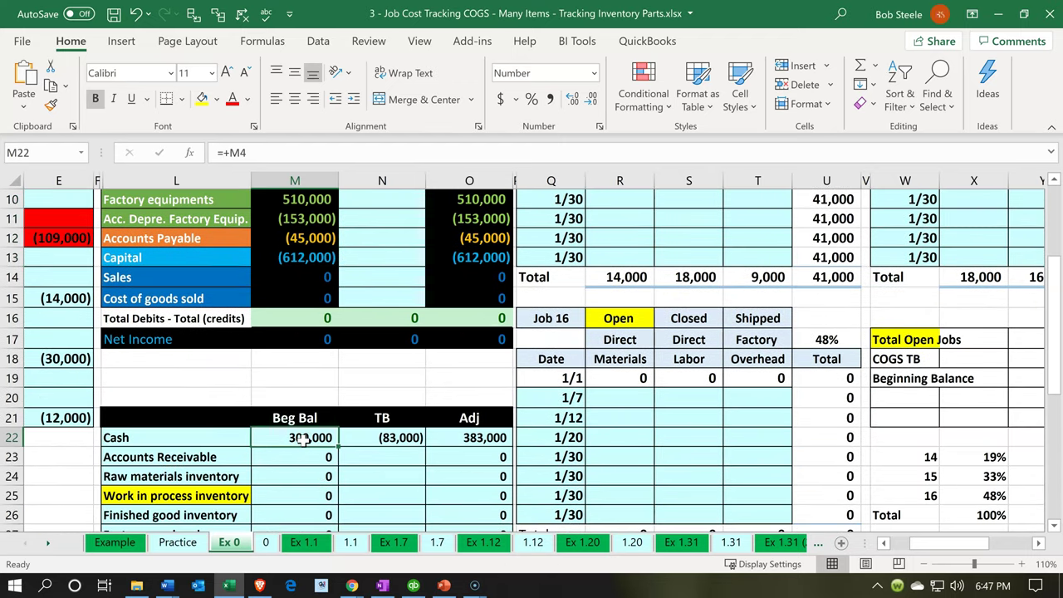
scroll(304, 444, down, 1)
scroll(303, 443, down, 1)
scroll(302, 439, down, 1)
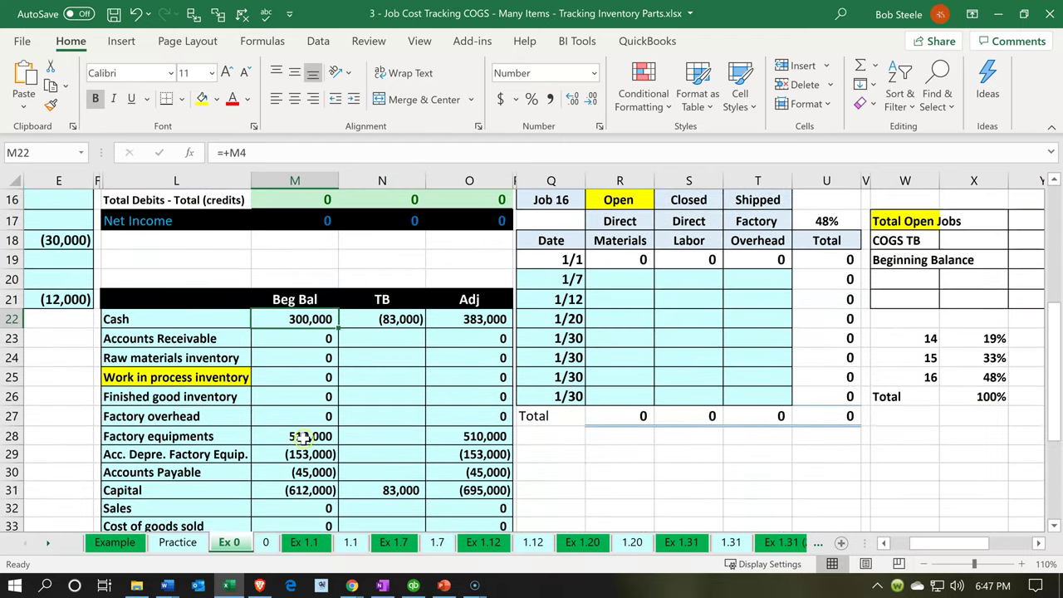
drag(304, 319, 304, 490)
drag(380, 322, 385, 497)
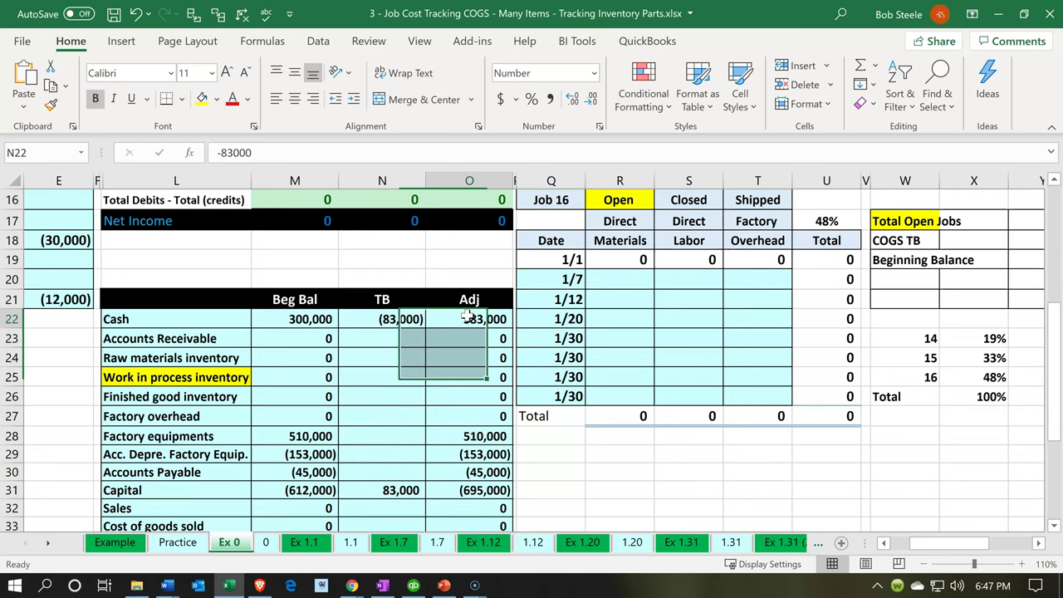
double_click(465, 320)
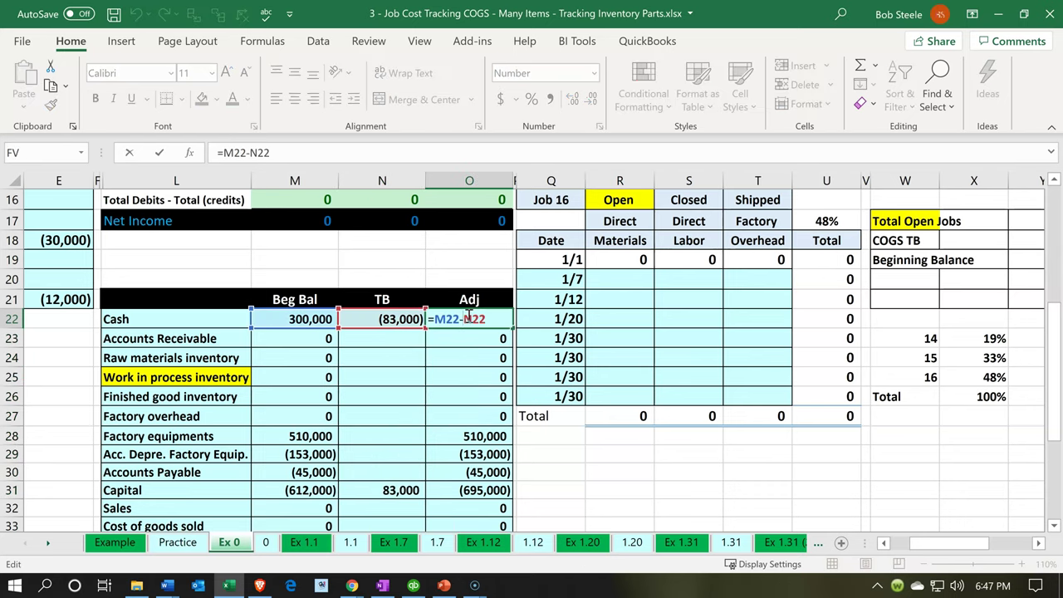
key(Escape)
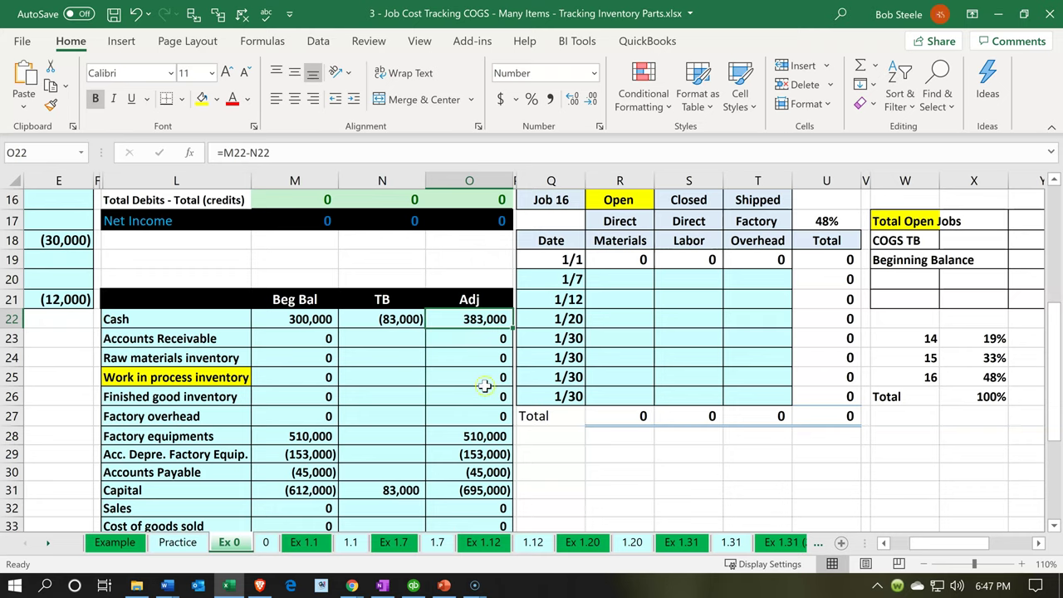
click(491, 433)
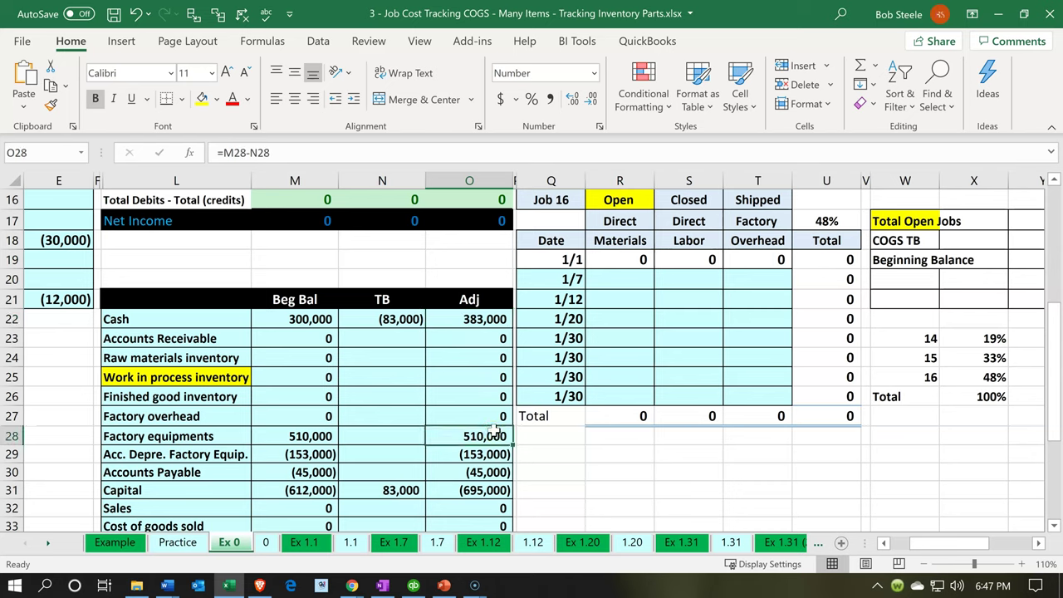
key(Down)
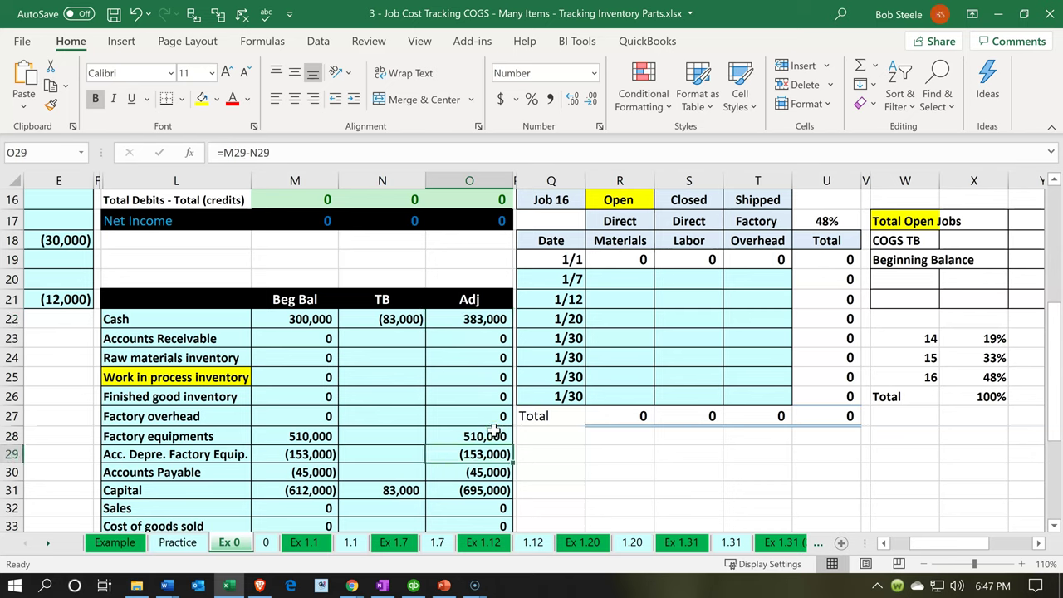
key(Down)
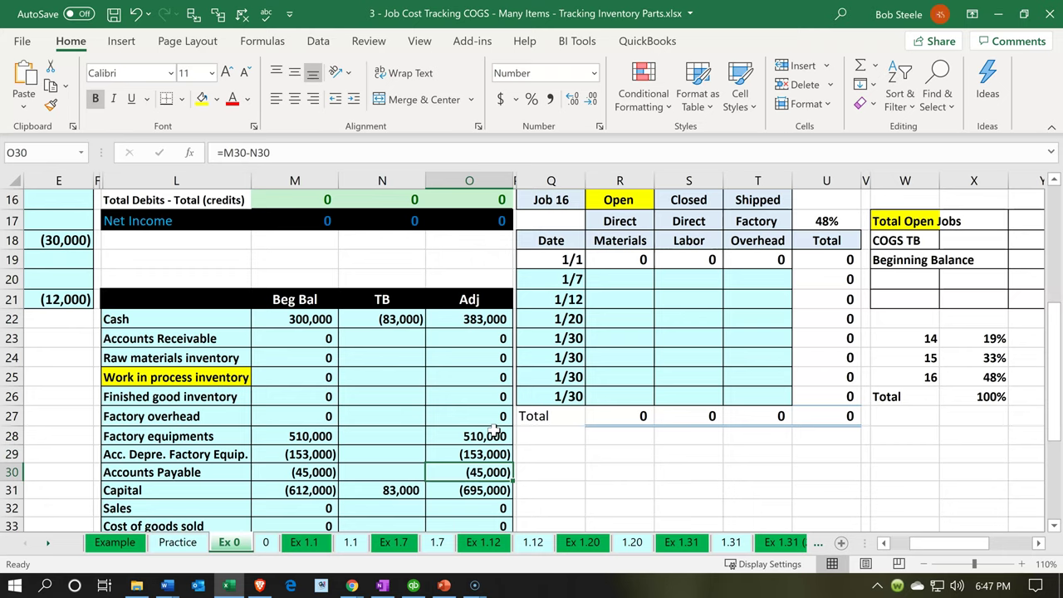
key(Down)
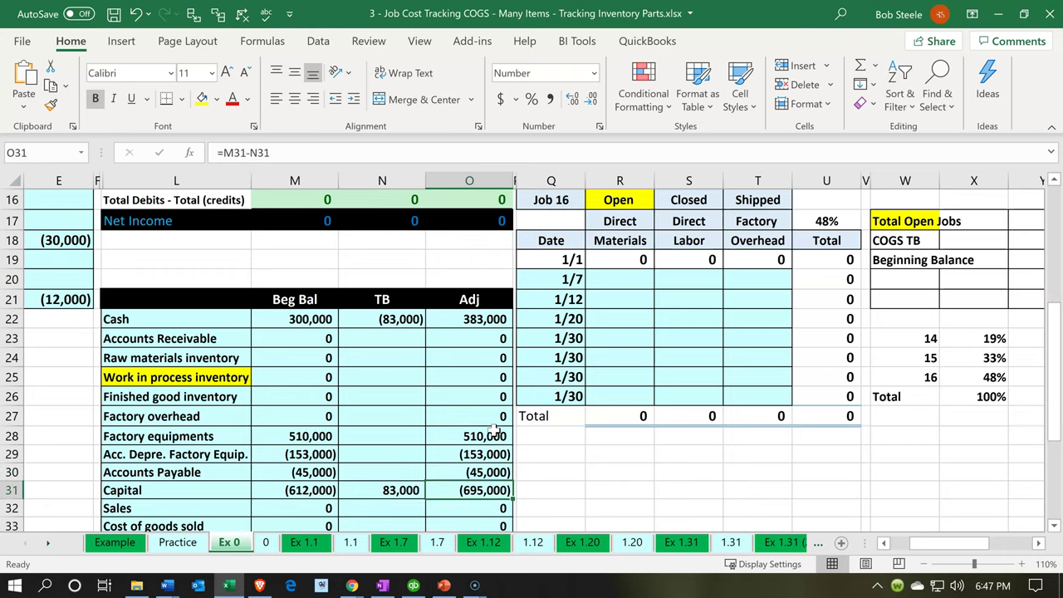
key(Up)
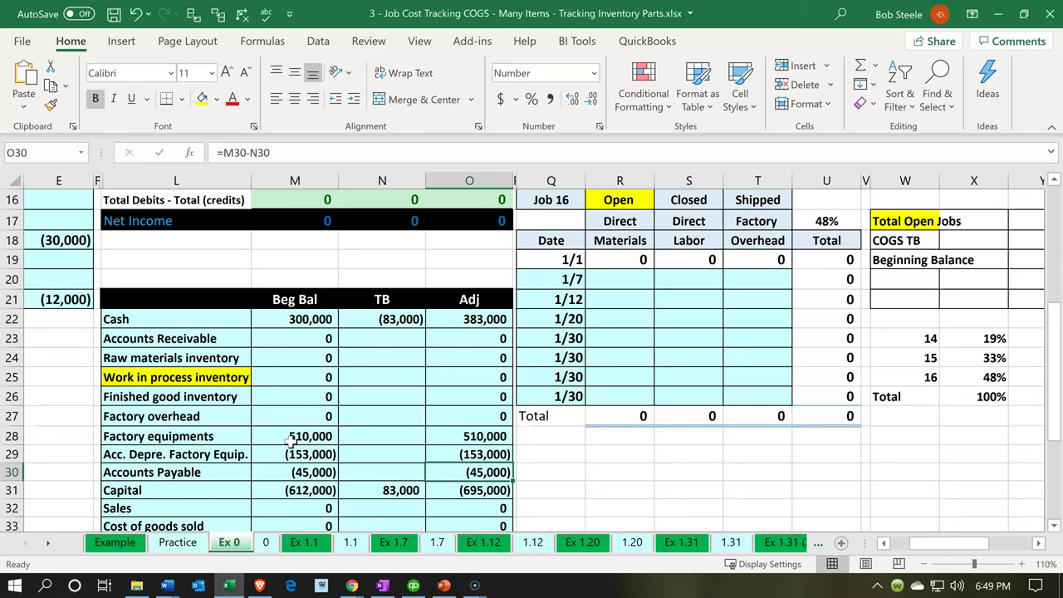
click(296, 472)
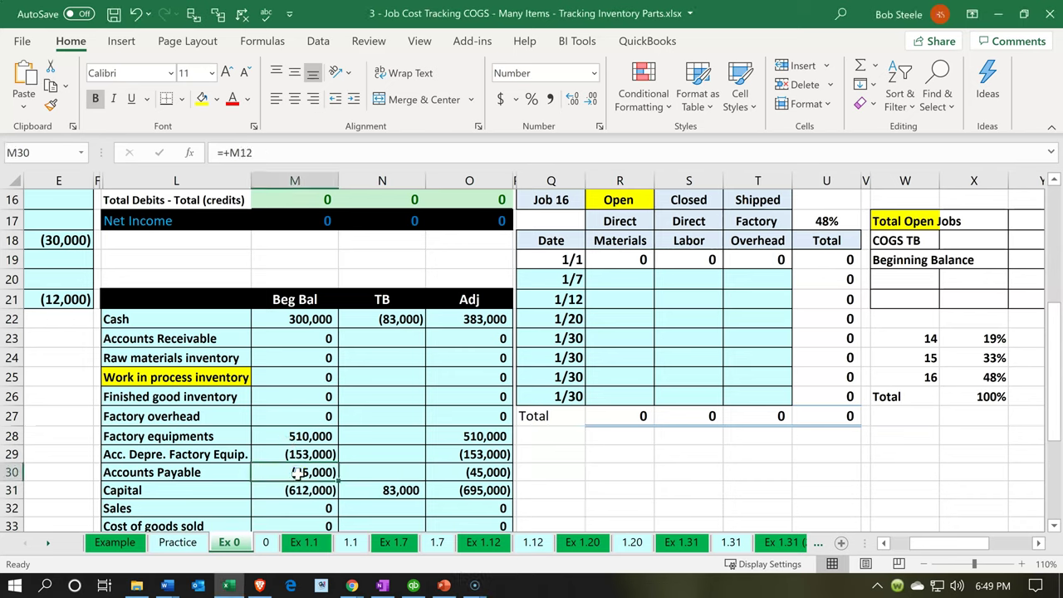
key(Right)
key(Right)
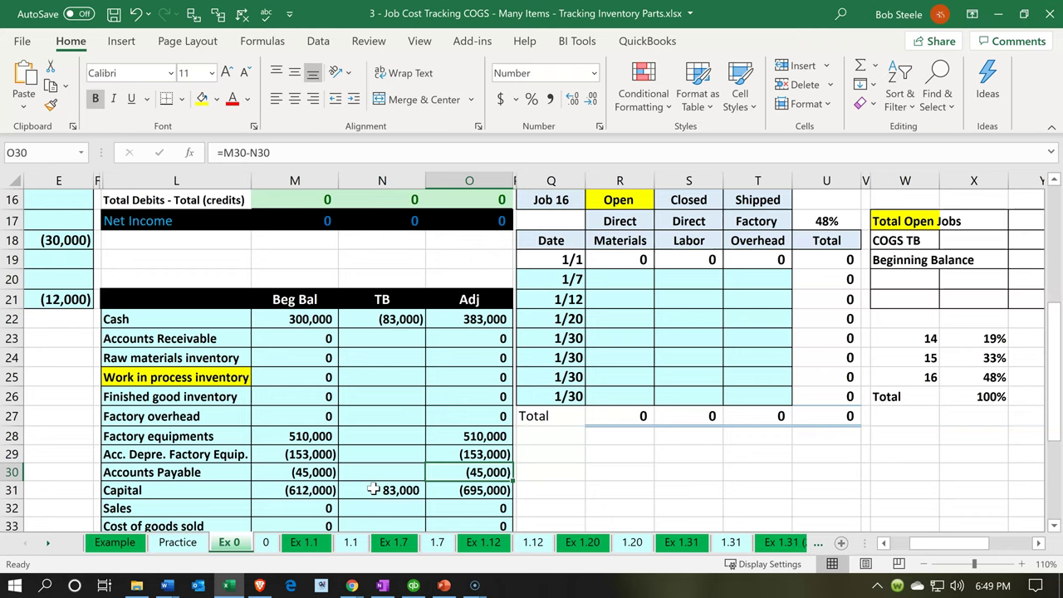
click(237, 588)
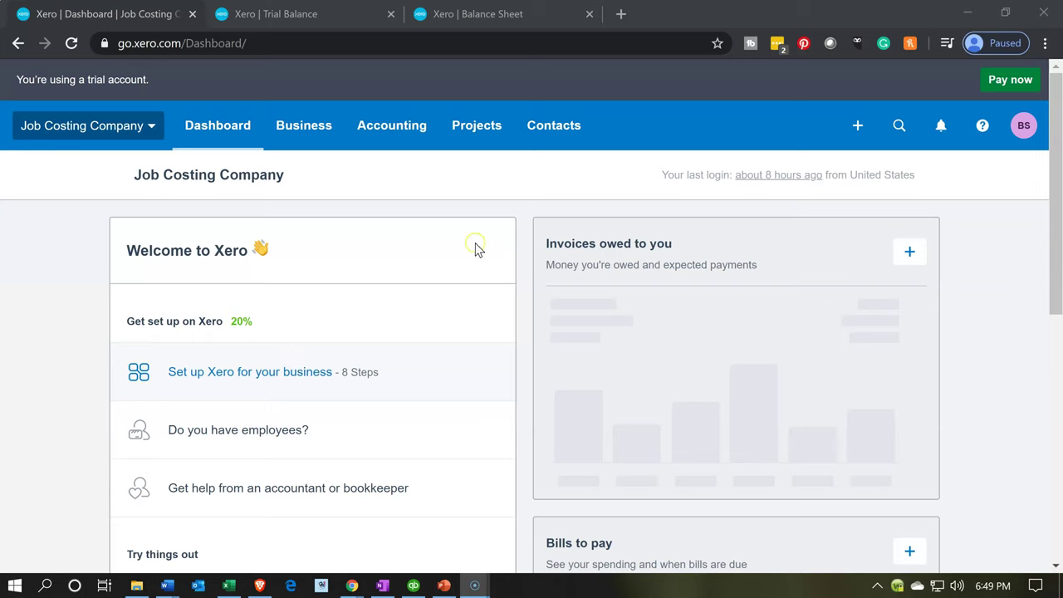
- Start a new bill with Misc as the supplier
click(858, 132)
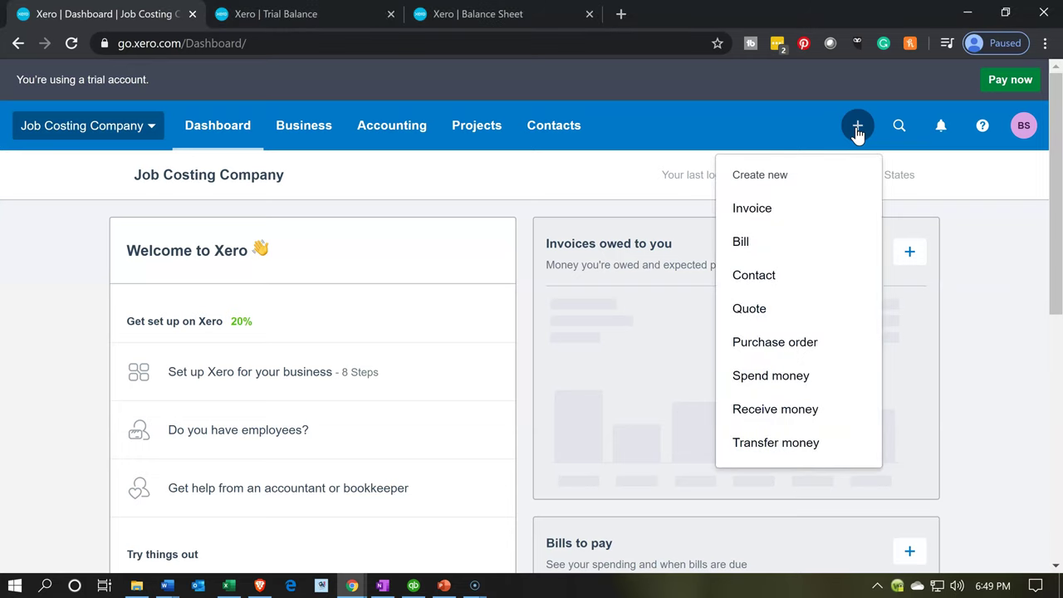
click(792, 250)
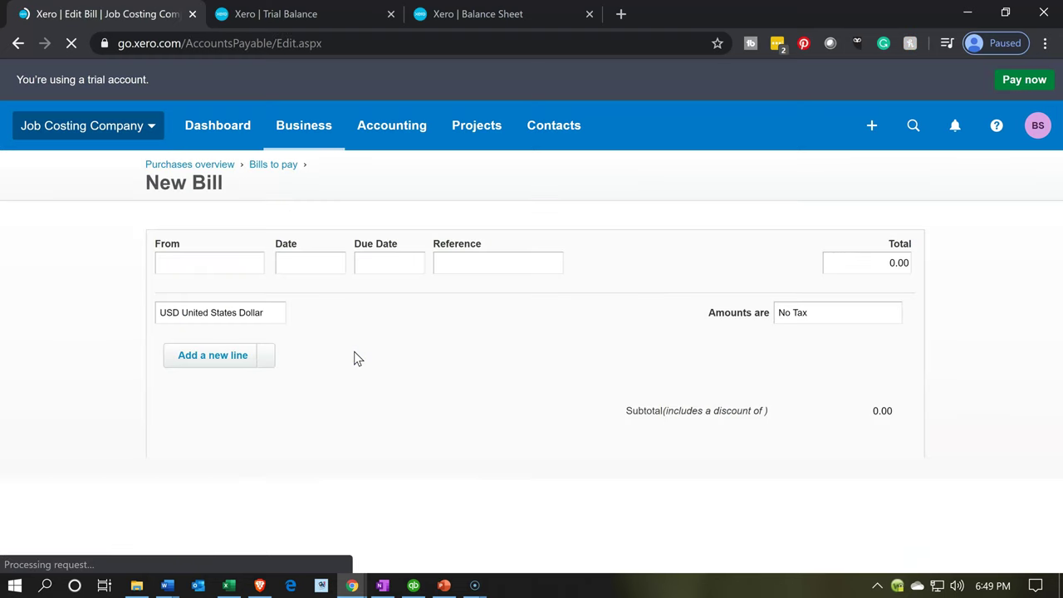
click(294, 339)
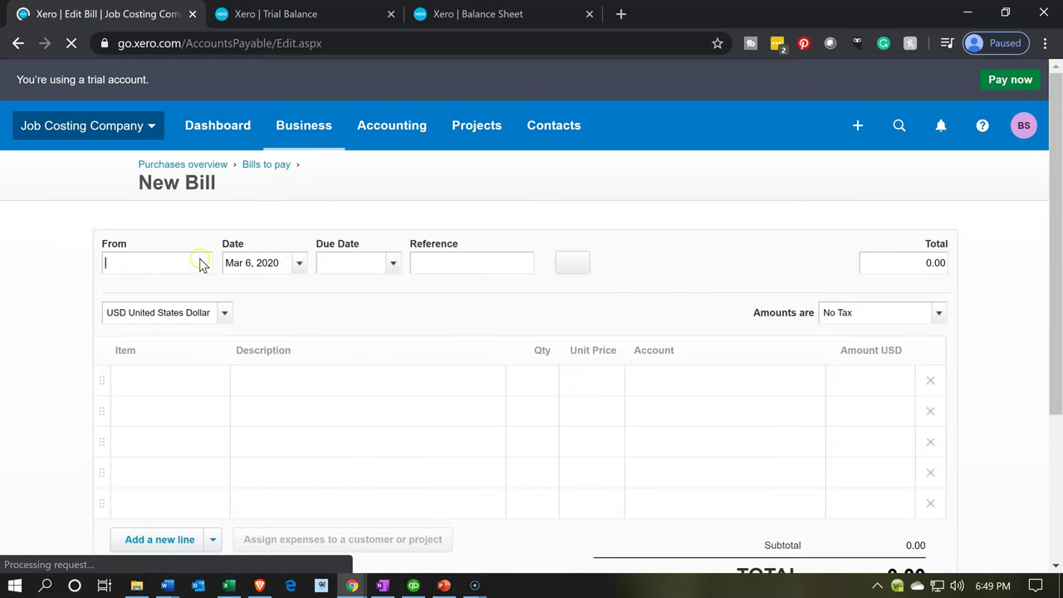
text(F)
key(BackSpace)
text(Mi)
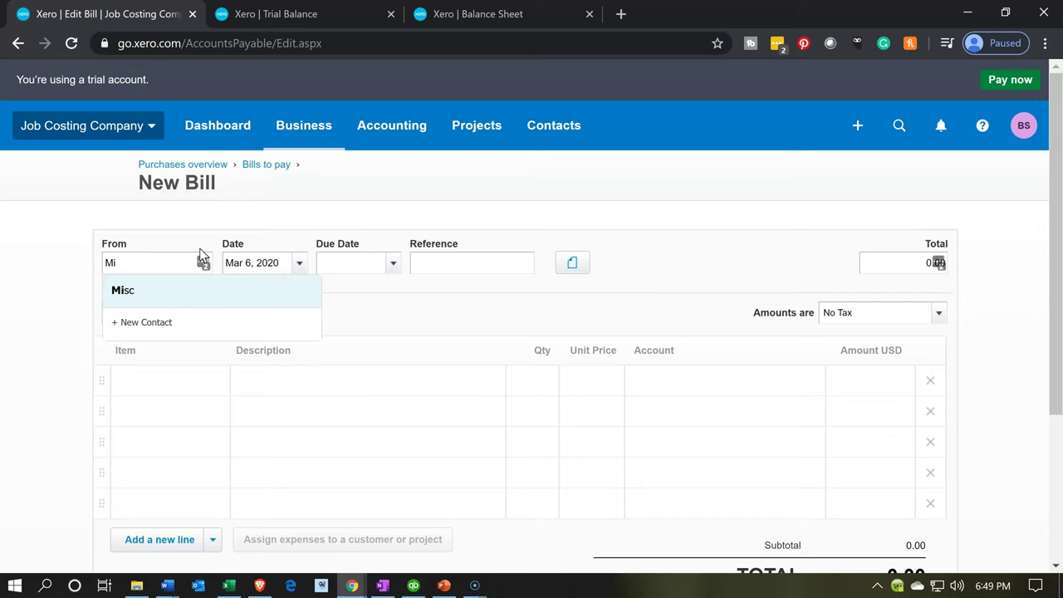
key(Tab)
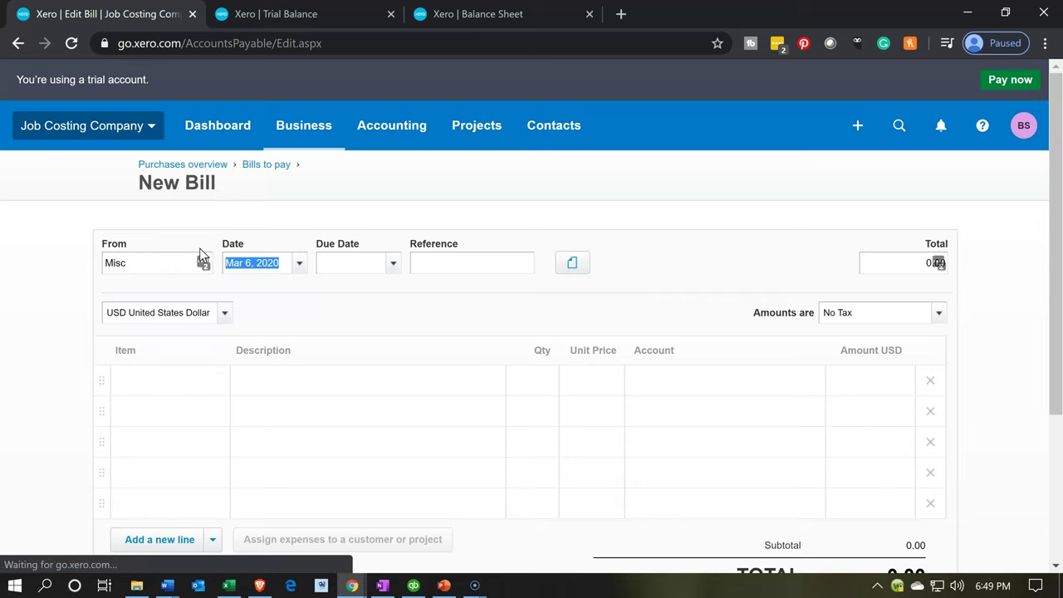
- Set the bill date to December 31, 2019
click(301, 263)
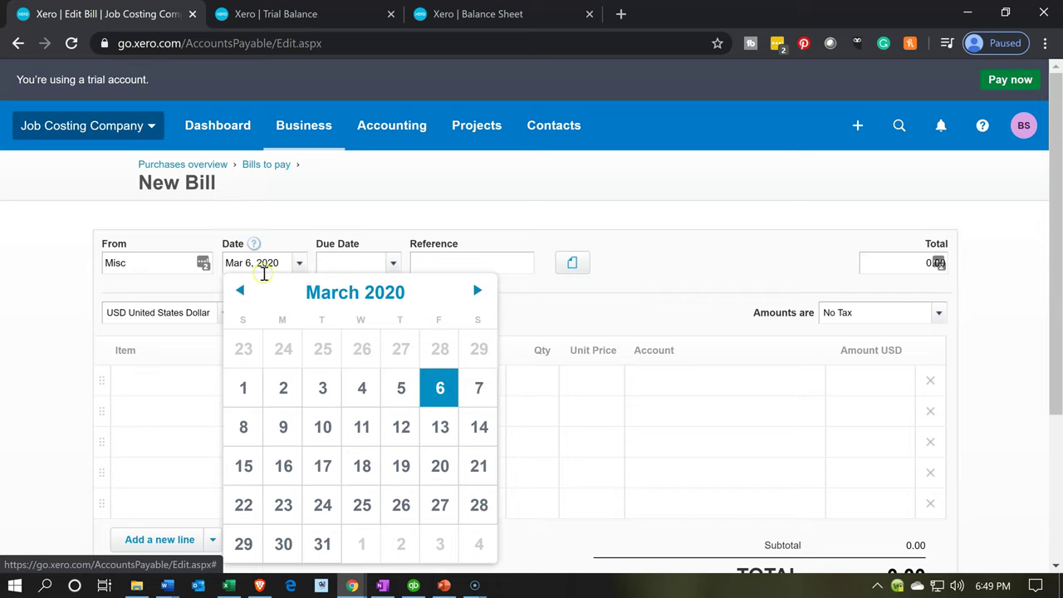
click(240, 292)
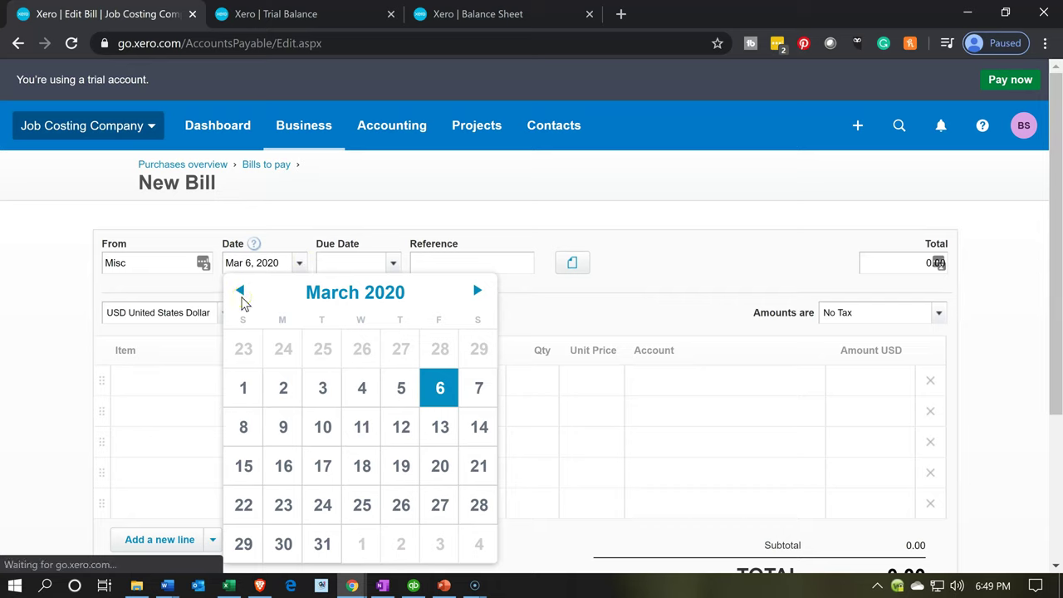
click(241, 292)
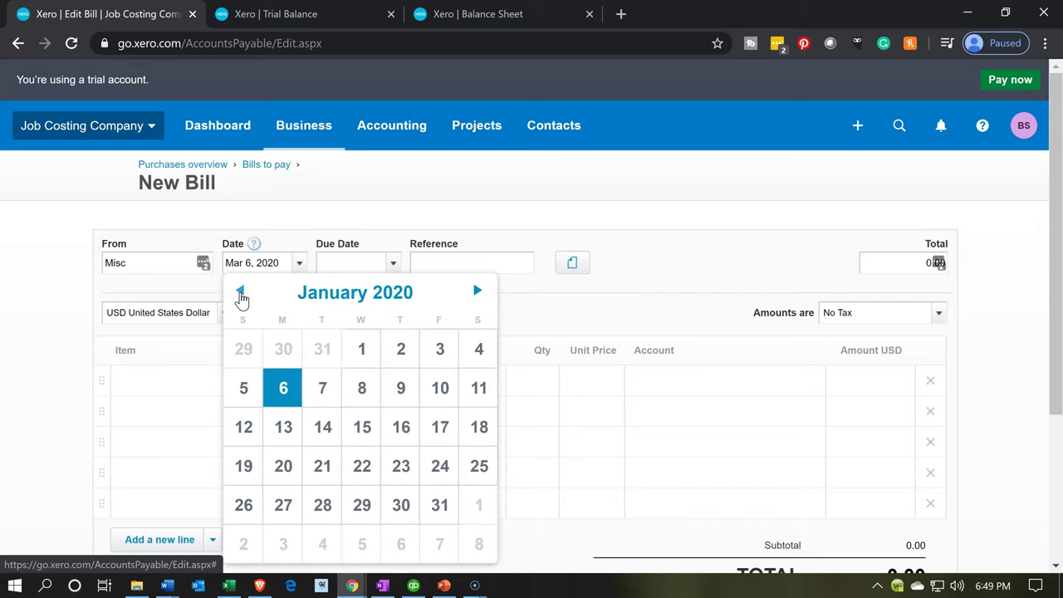
click(240, 292)
click(365, 352)
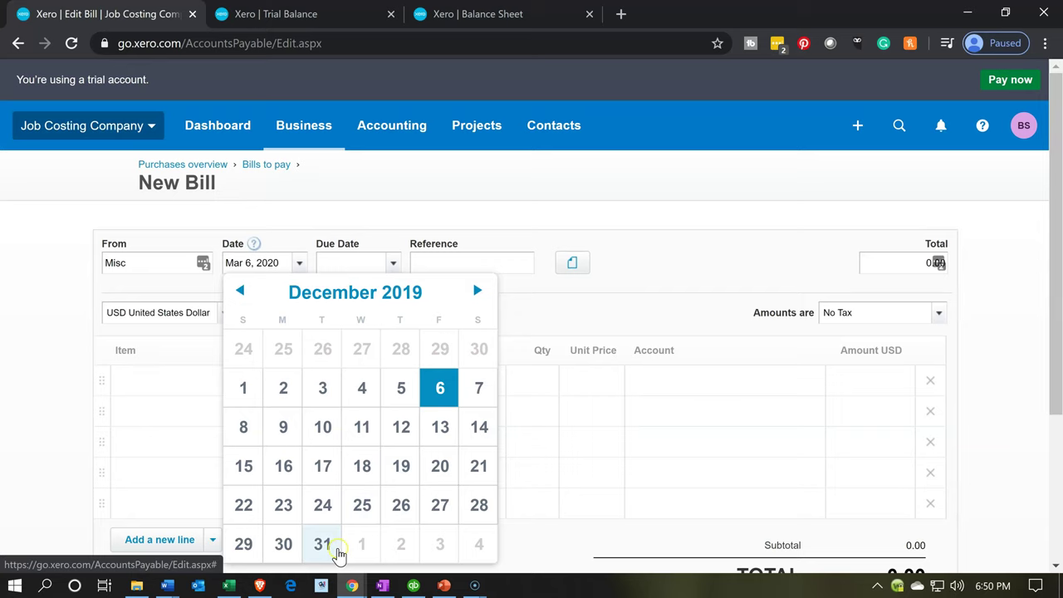
click(322, 544)
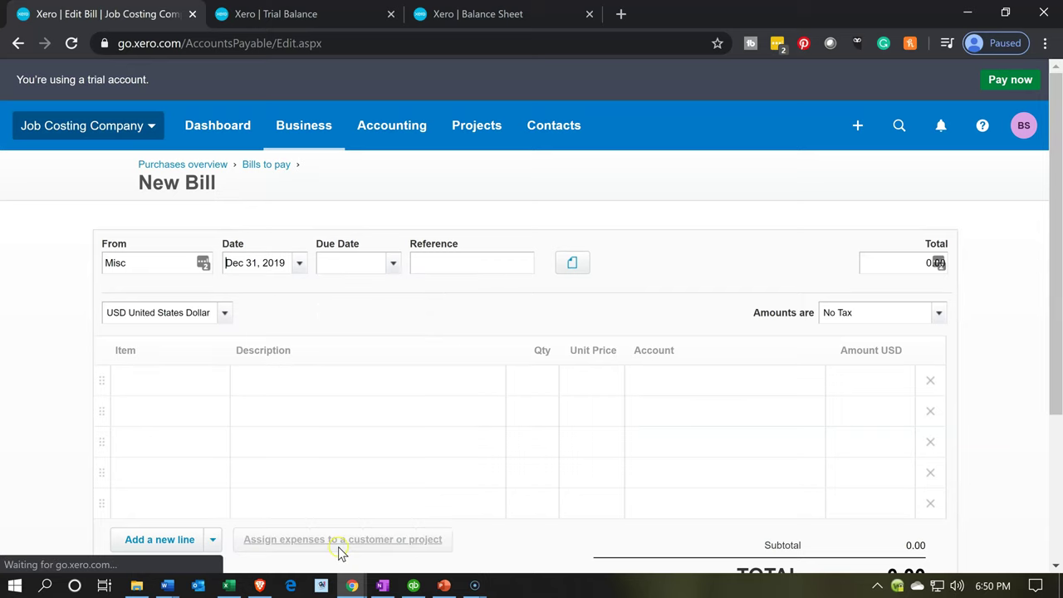
- Set the bill's due date to January 31, 2020
click(393, 264)
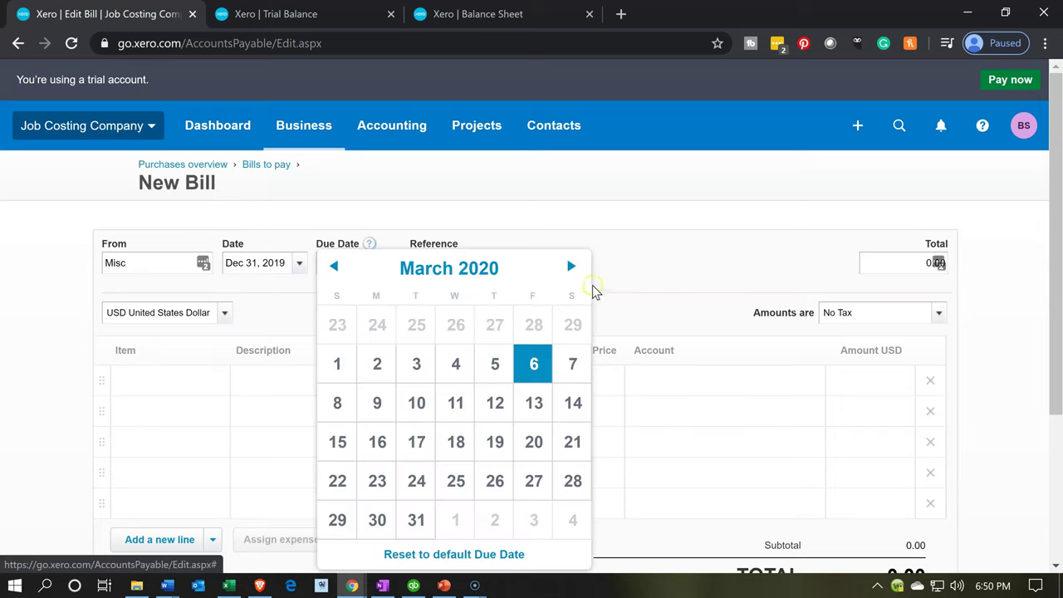
click(344, 271)
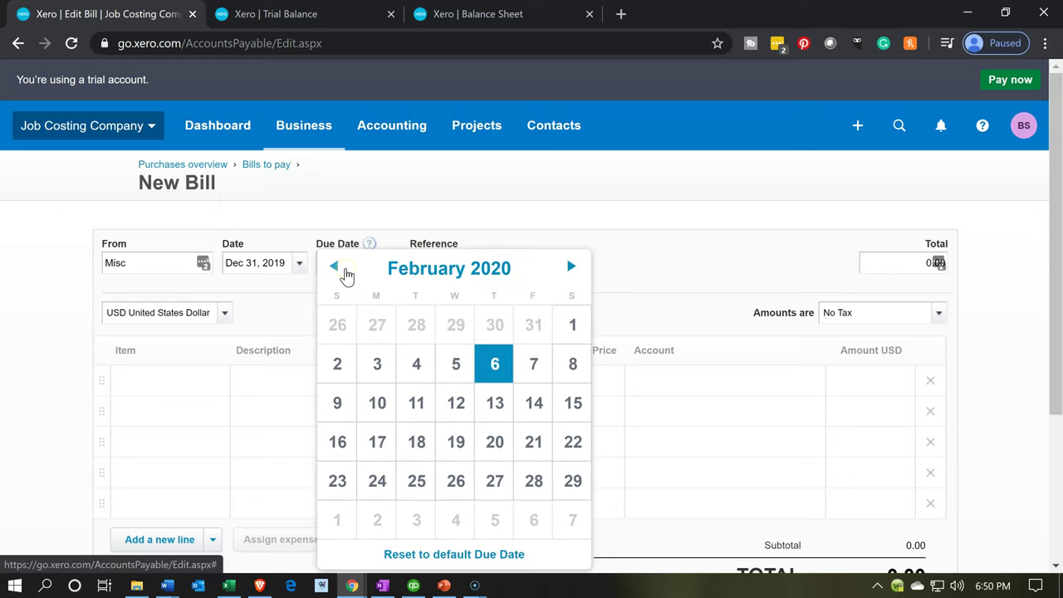
click(344, 270)
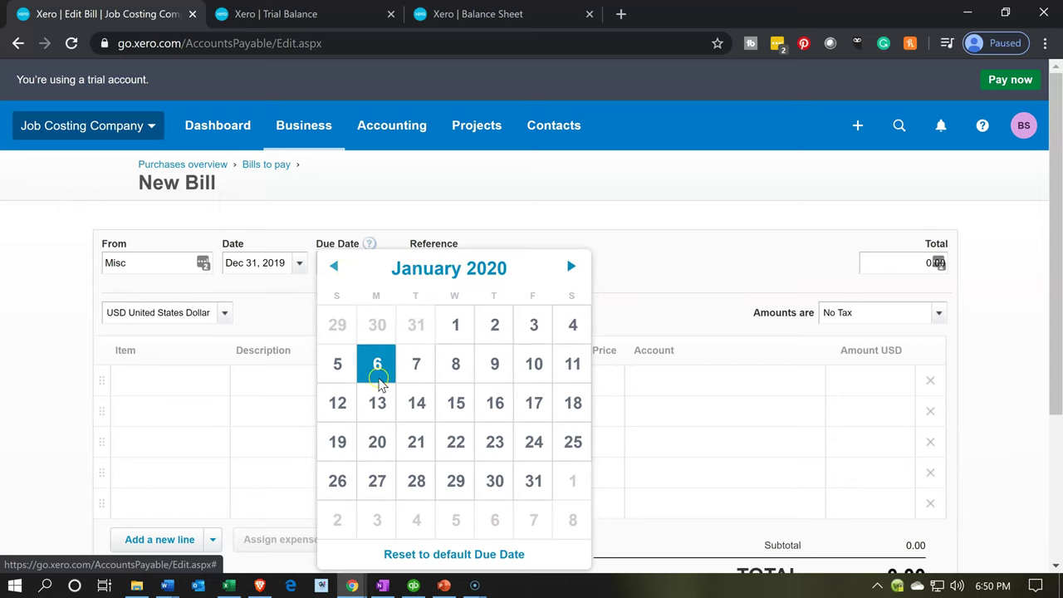
click(530, 488)
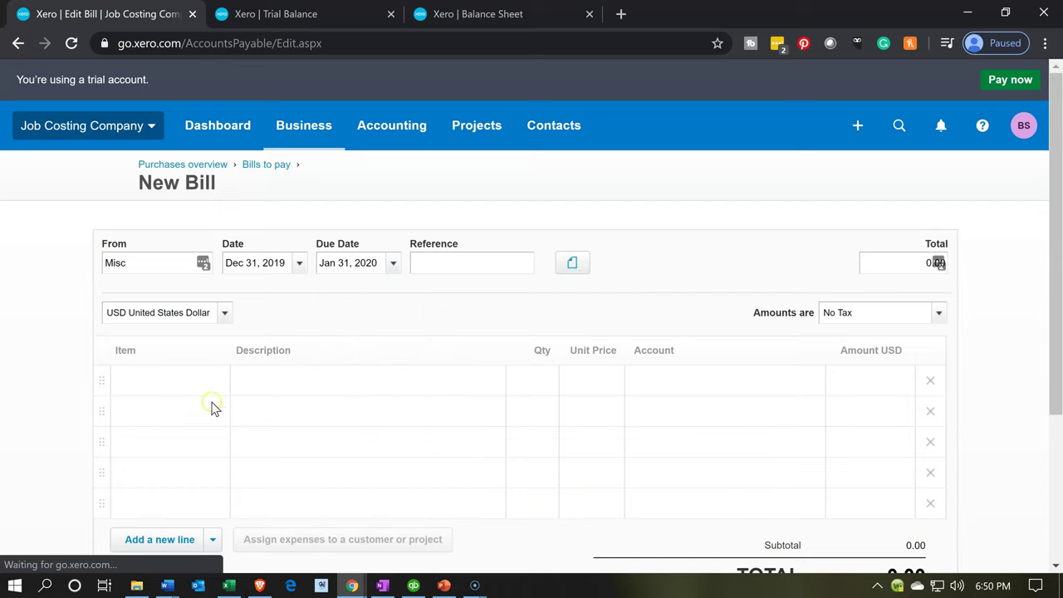
click(243, 389)
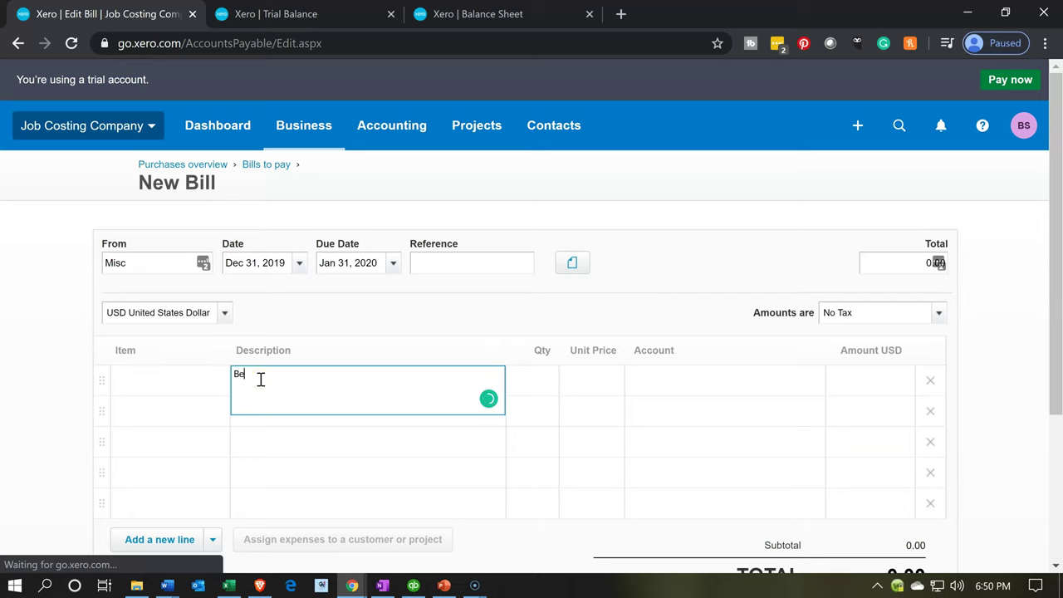
- Enter a 'Beginning balance' line with quantity 1 and unit price 45,000
text(Beginning balance)
key(Tab)
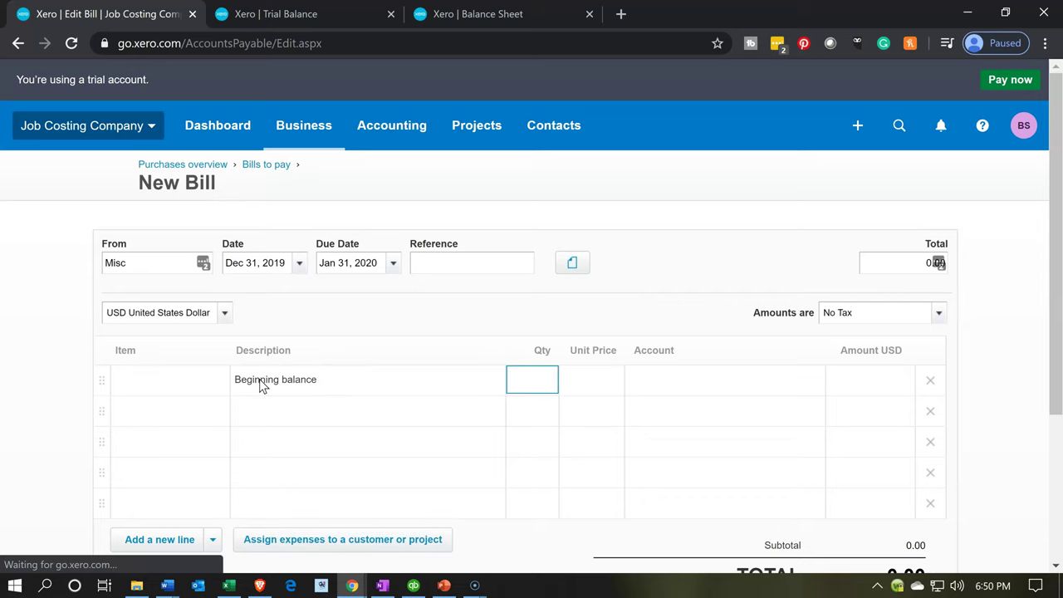
text(1)
key(Tab)
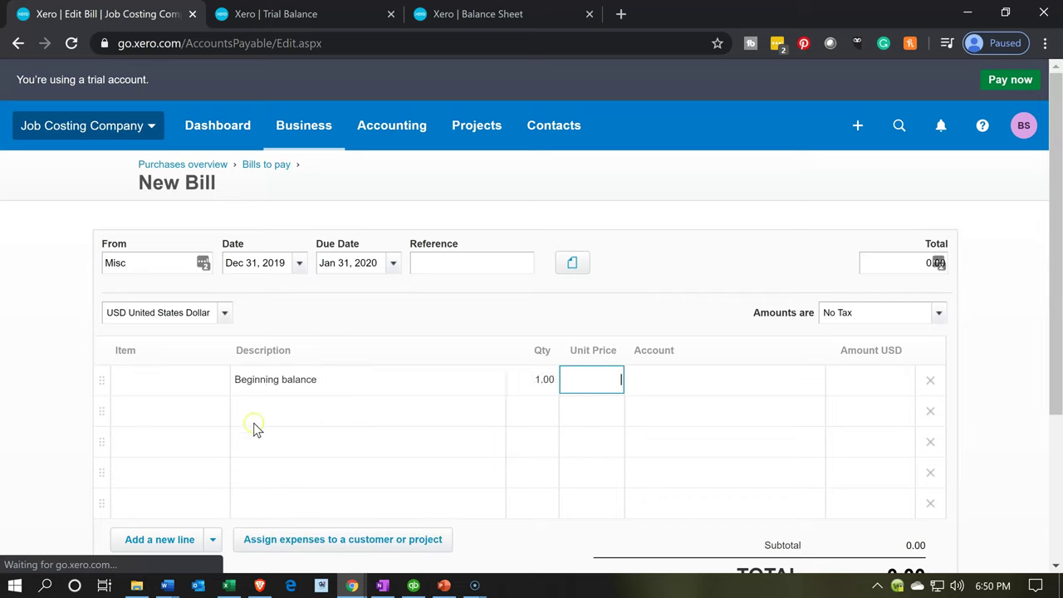
click(240, 585)
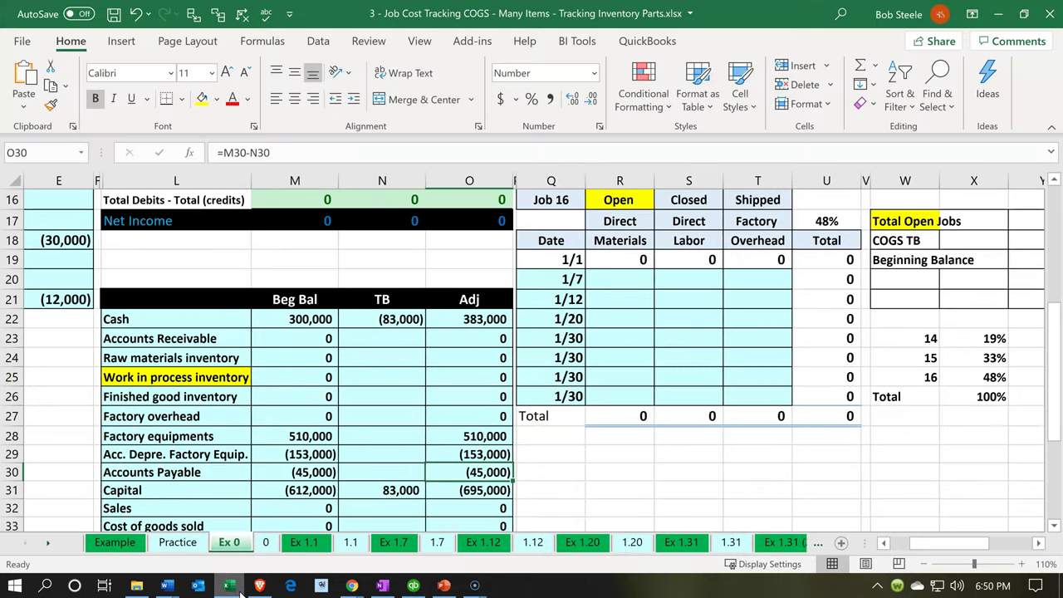
click(240, 585)
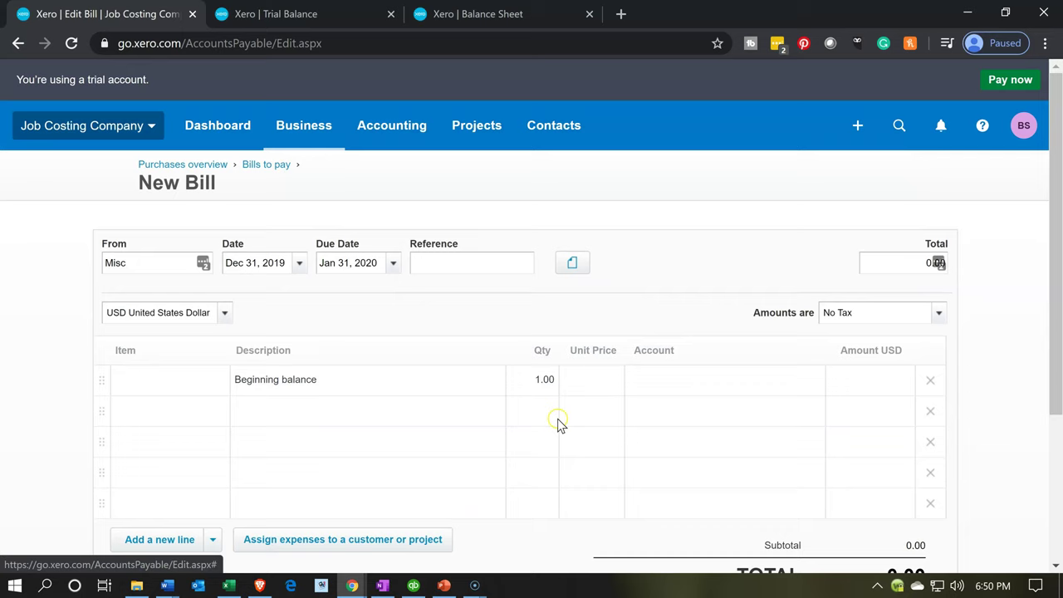
click(579, 378)
text(45,000)
key(Tab)
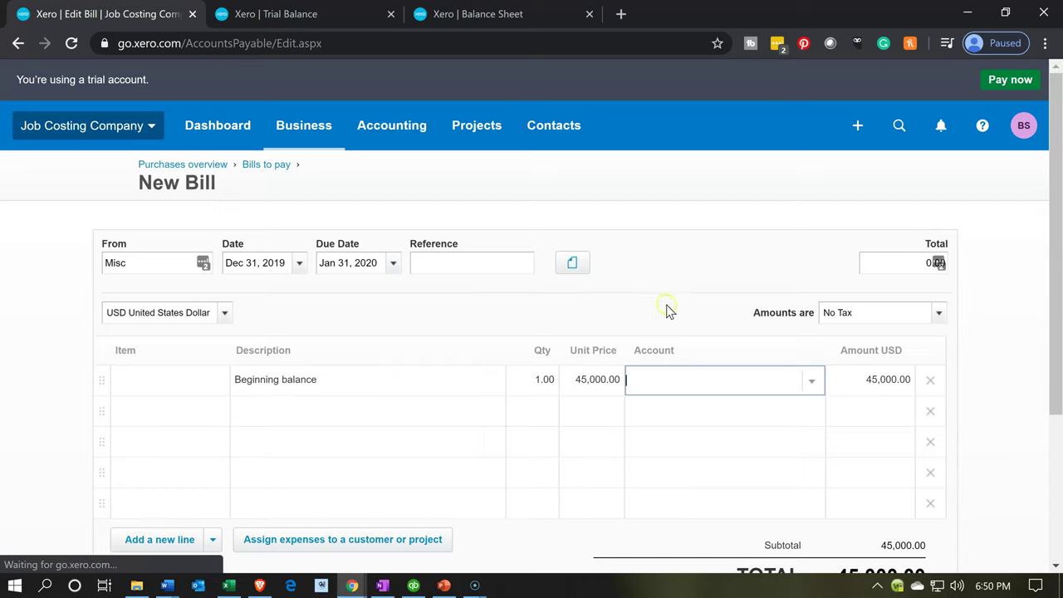
- Code the line to 652 - Office Expenses and approve the bill
click(820, 389)
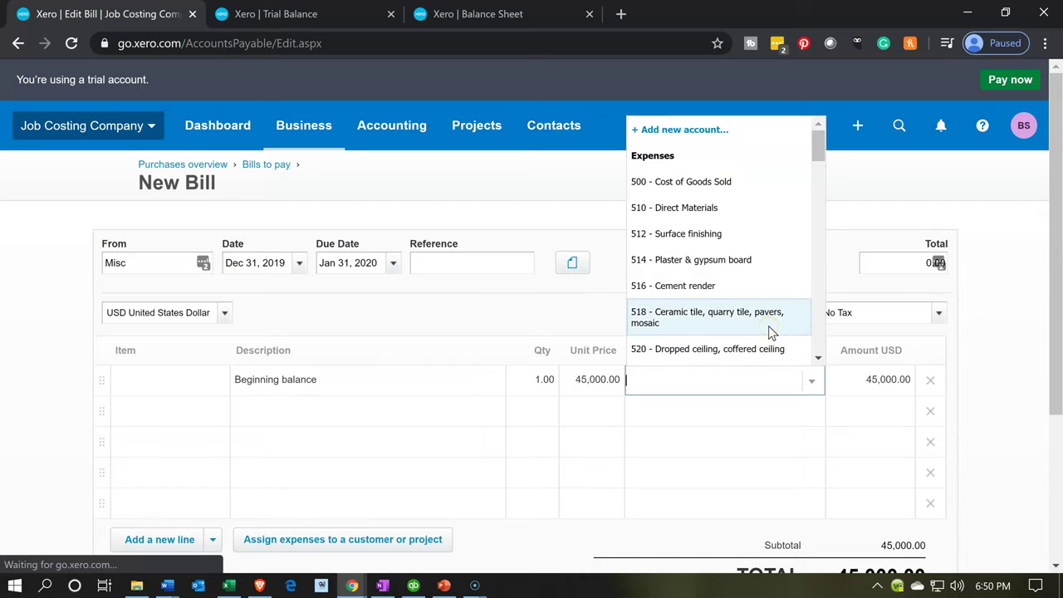
scroll(769, 326, down, 2)
scroll(769, 330, down, 2)
scroll(769, 329, down, 3)
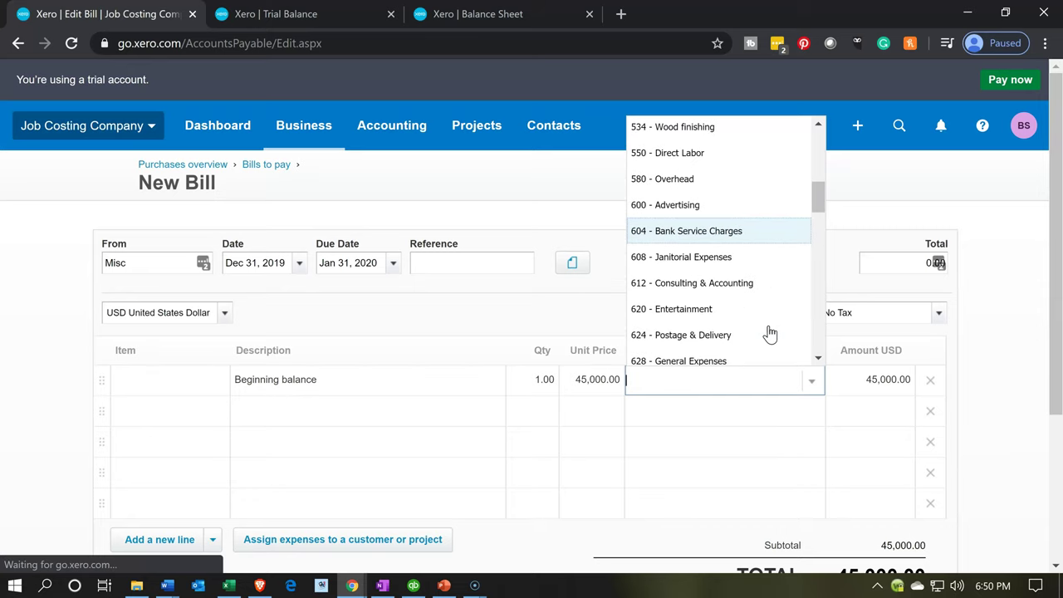
click(734, 343)
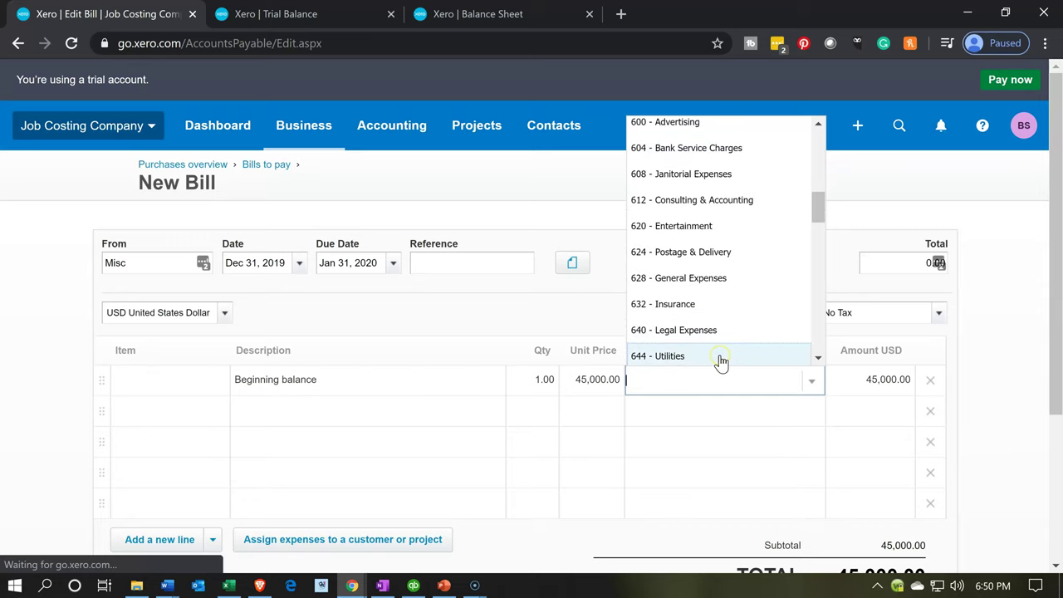
scroll(720, 362, down, 2)
click(715, 353)
click(705, 327)
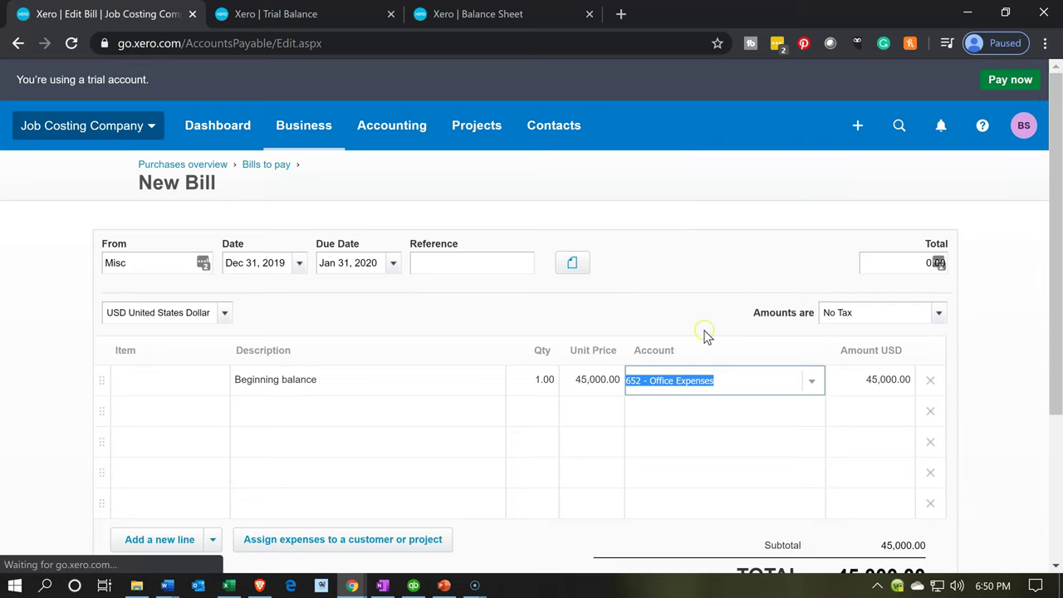
click(658, 411)
click(258, 308)
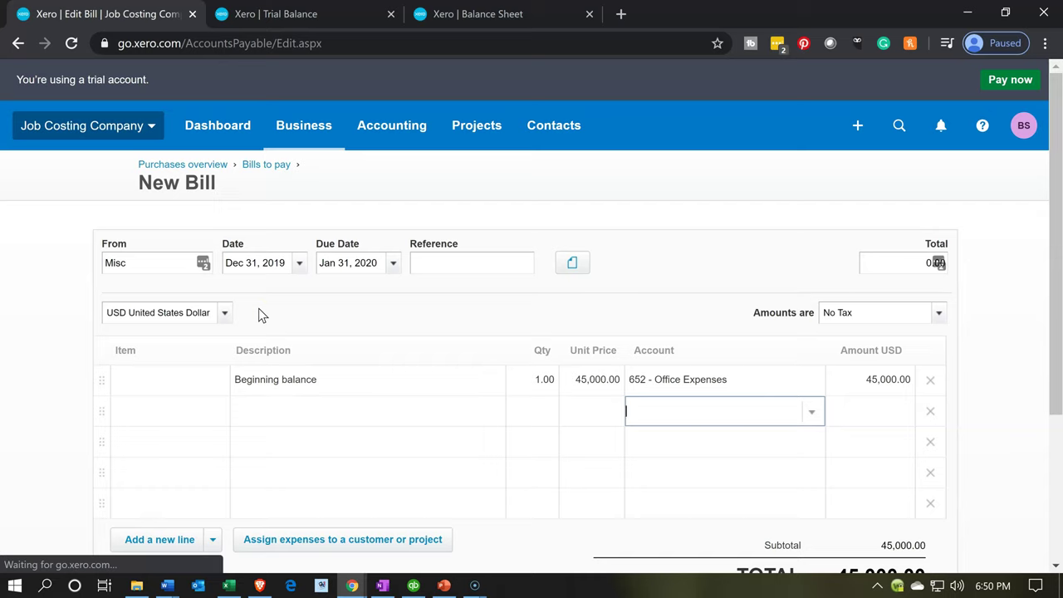
scroll(258, 313, down, 1)
click(314, 337)
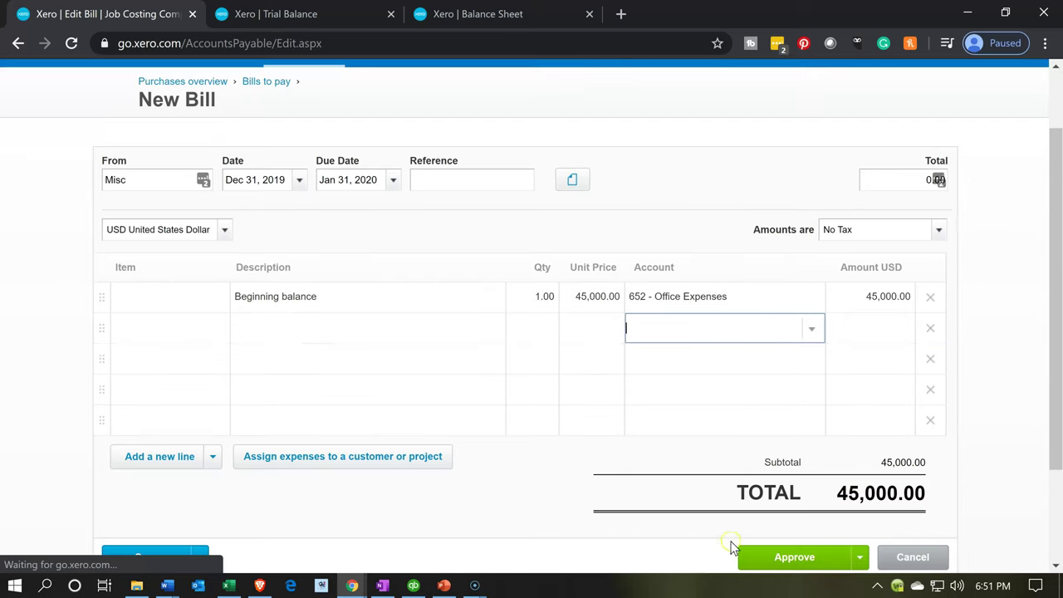
click(763, 562)
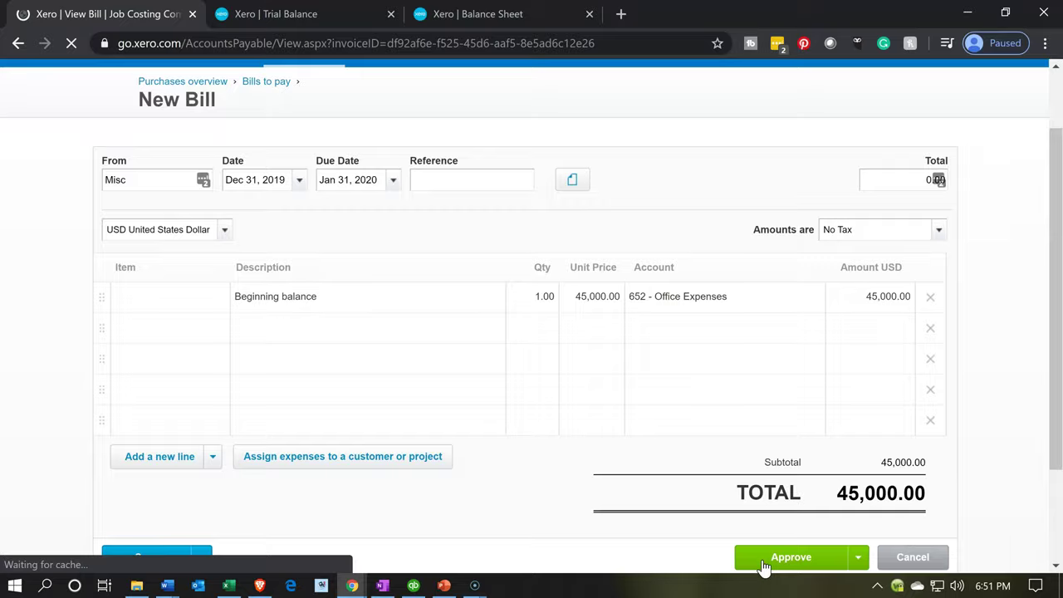
- Refresh the Jan 1, 2020 Trial Balance to show Accounts Payable 45,000.00, then return to Excel
scroll(762, 565, down, 5)
scroll(575, 486, up, 5)
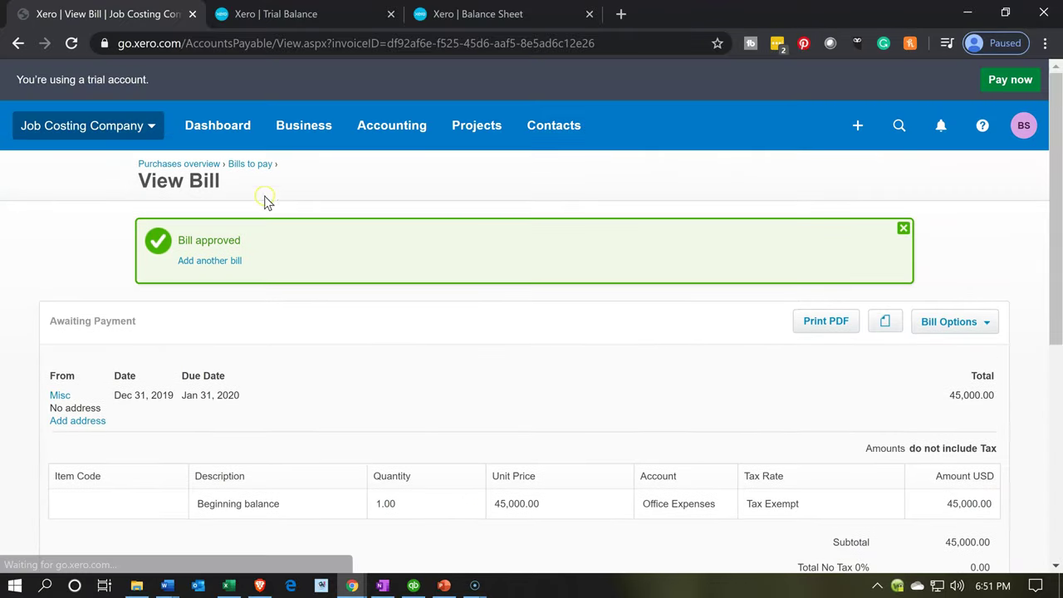
click(298, 16)
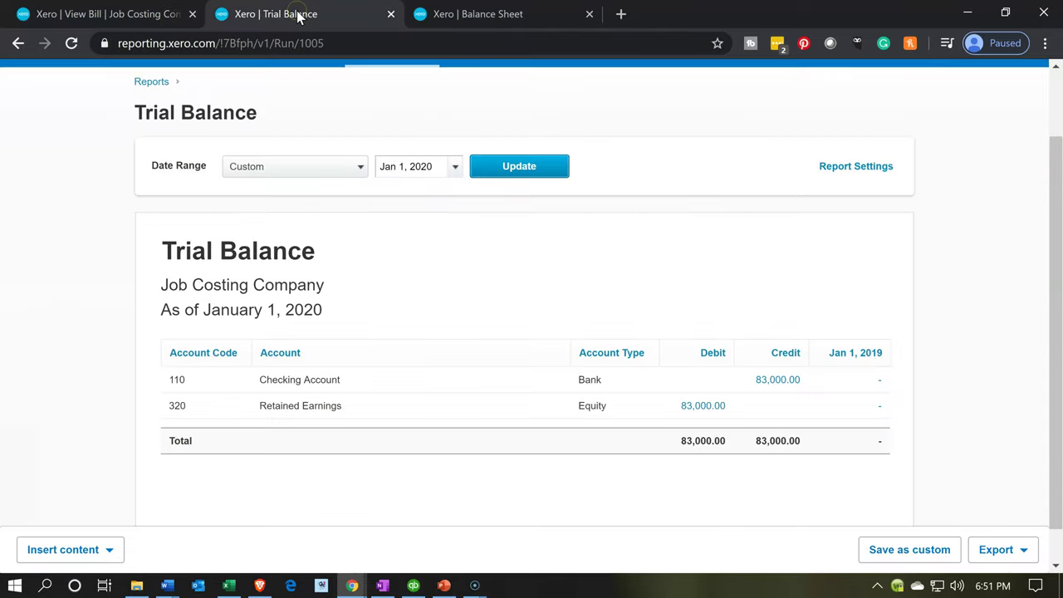
click(504, 181)
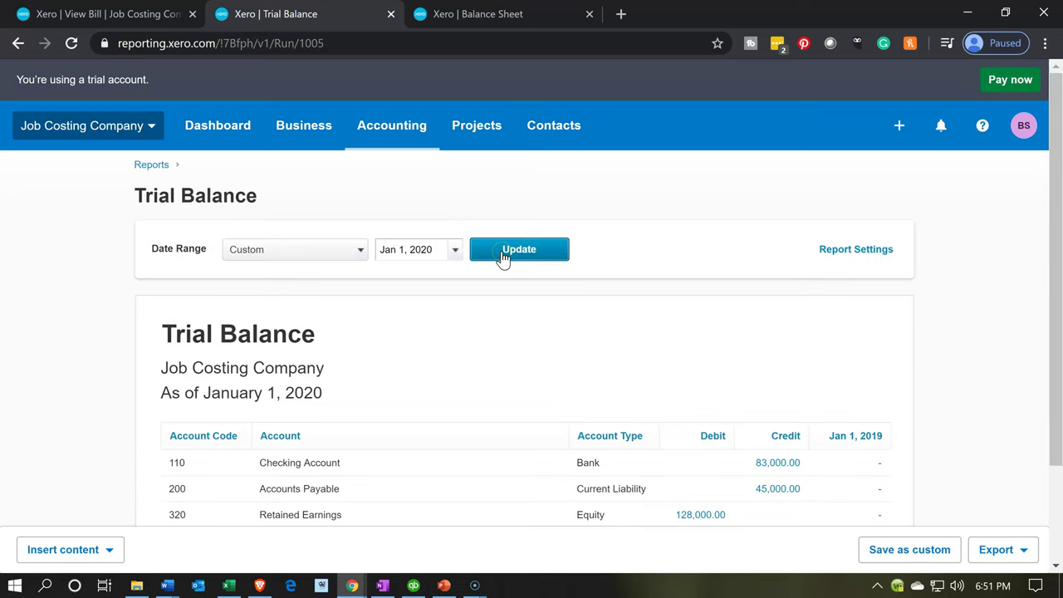
scroll(532, 282, down, 1)
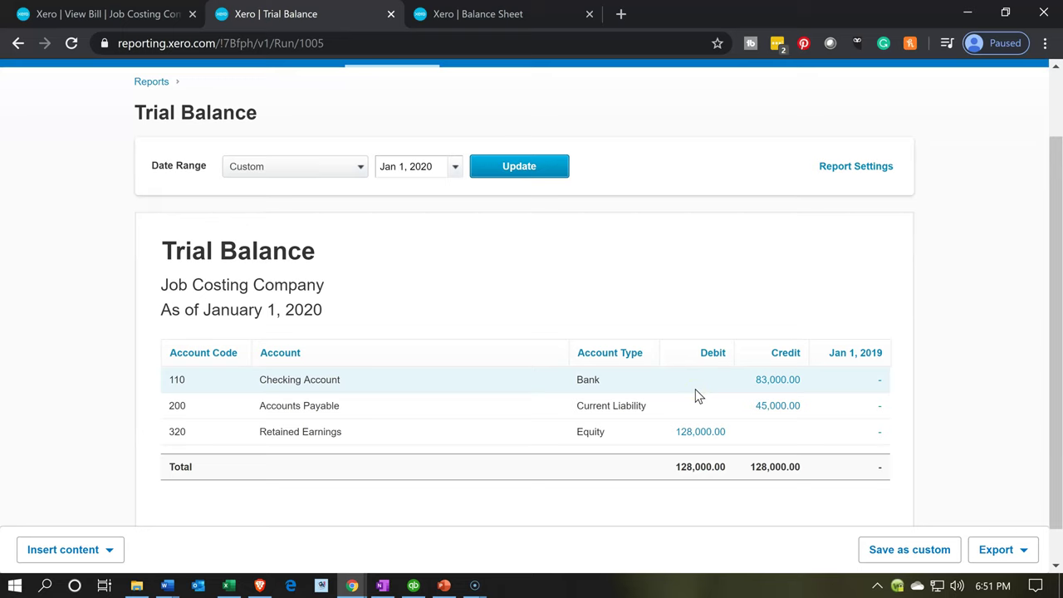
click(221, 586)
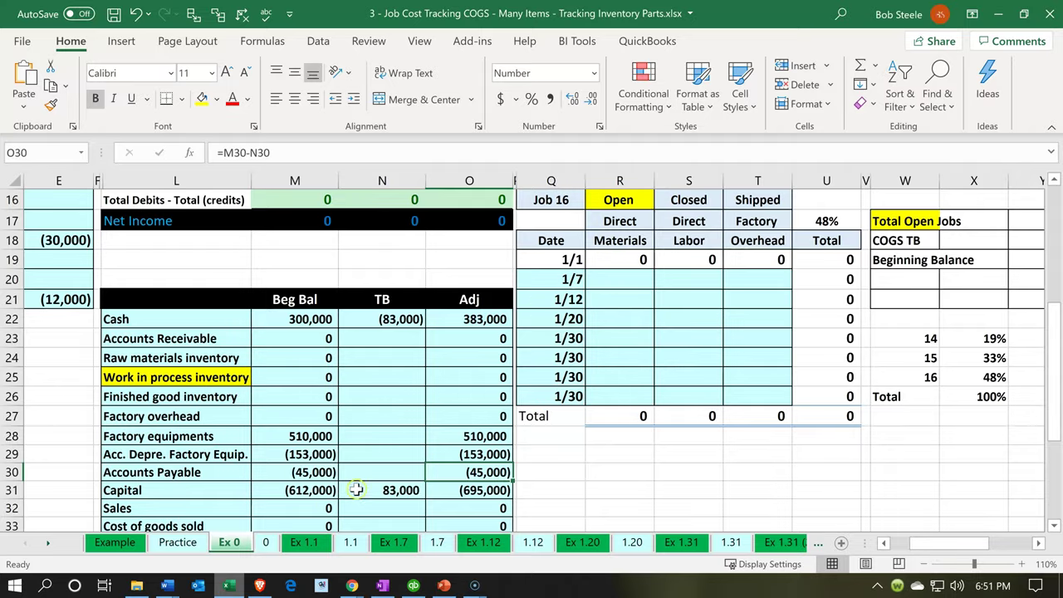
- Enter -45000 as the Accounts Payable TB figure
click(375, 476)
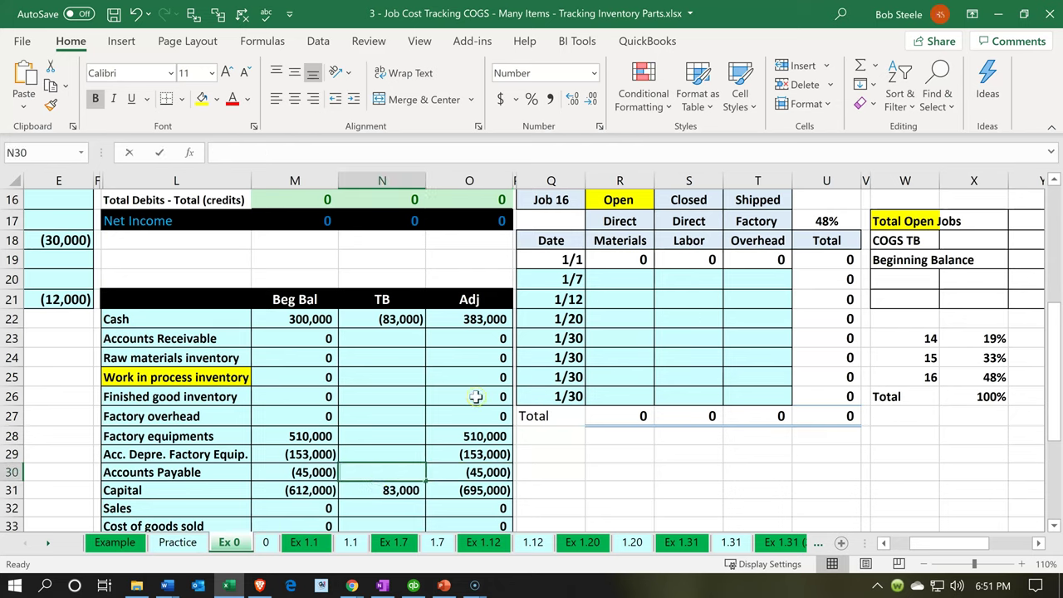
text(-45000)
key(Return)
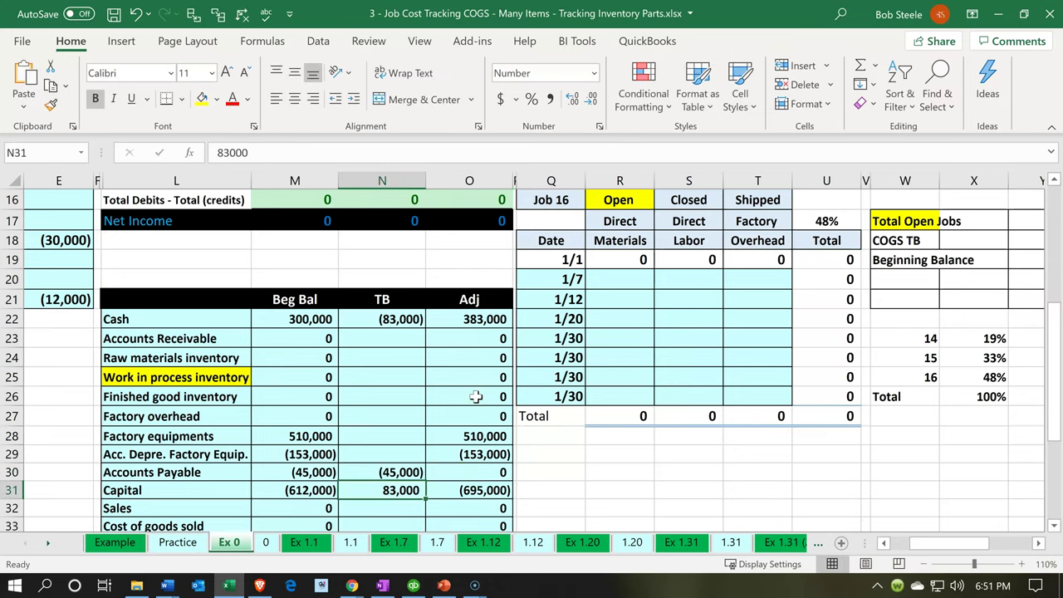
click(233, 584)
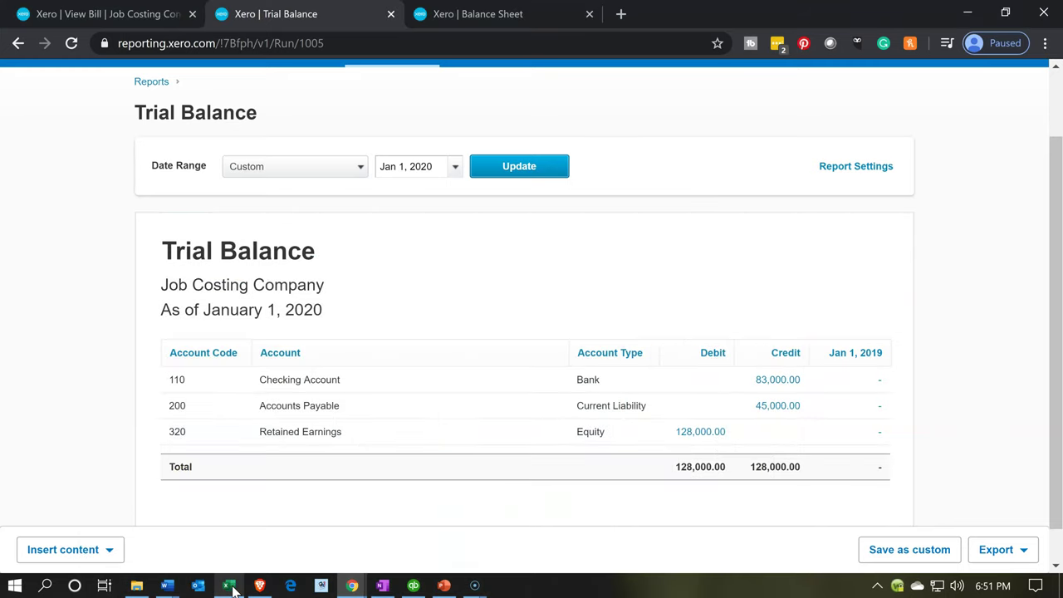
click(233, 589)
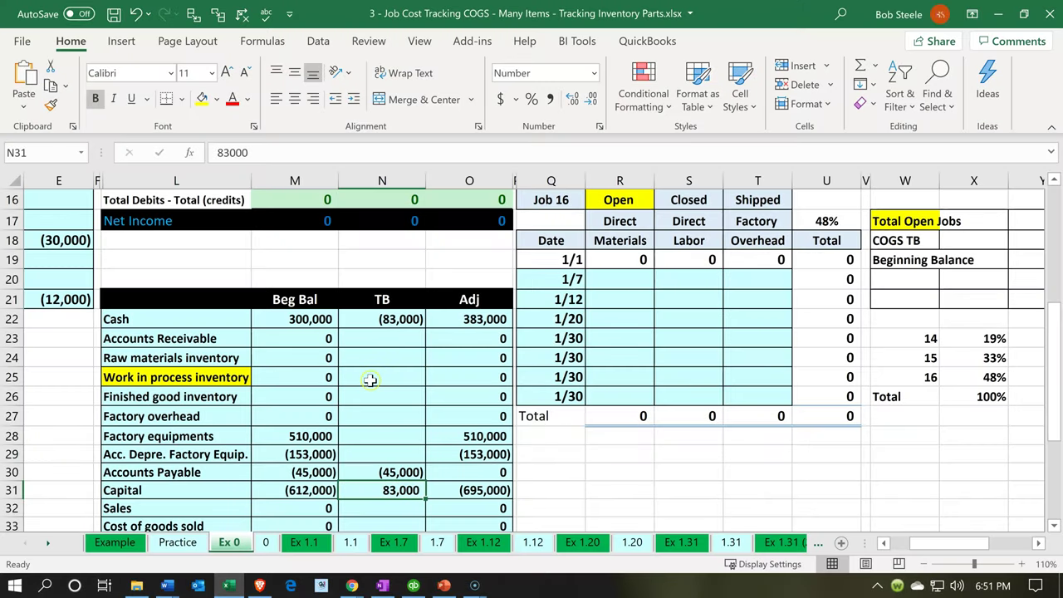
- Enter 128000 as the Capital TB figure, check the adjustment cells, and return to Xero
text(128000)
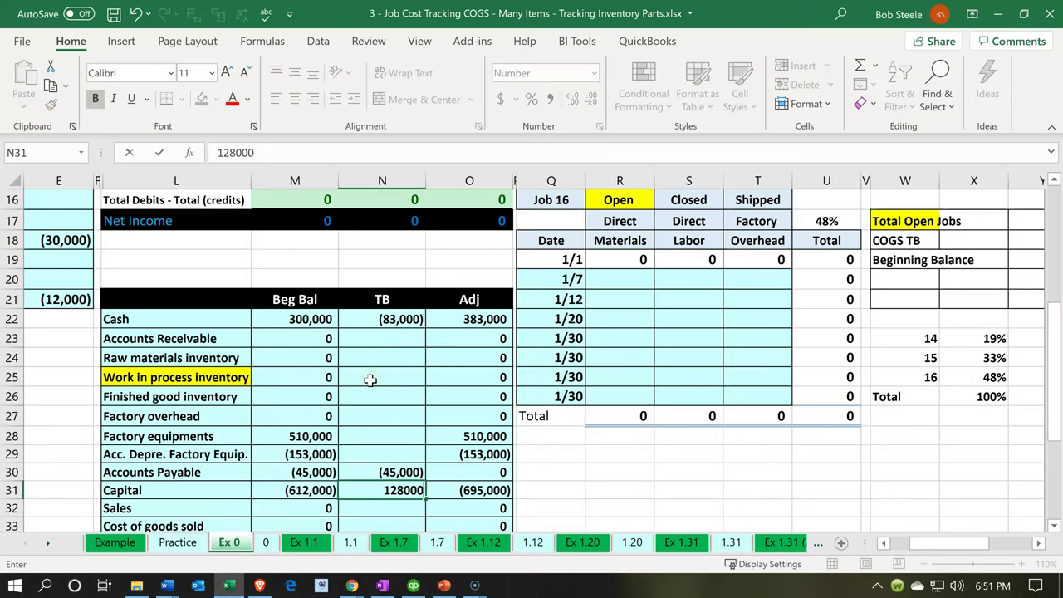
key(Return)
key(Up)
key(Right)
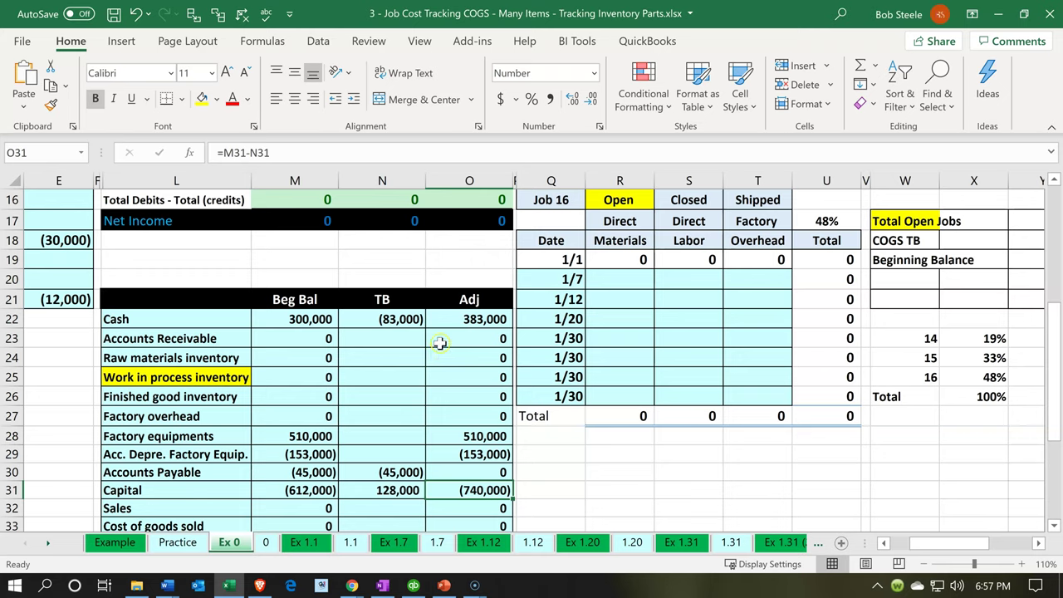
click(442, 342)
click(467, 326)
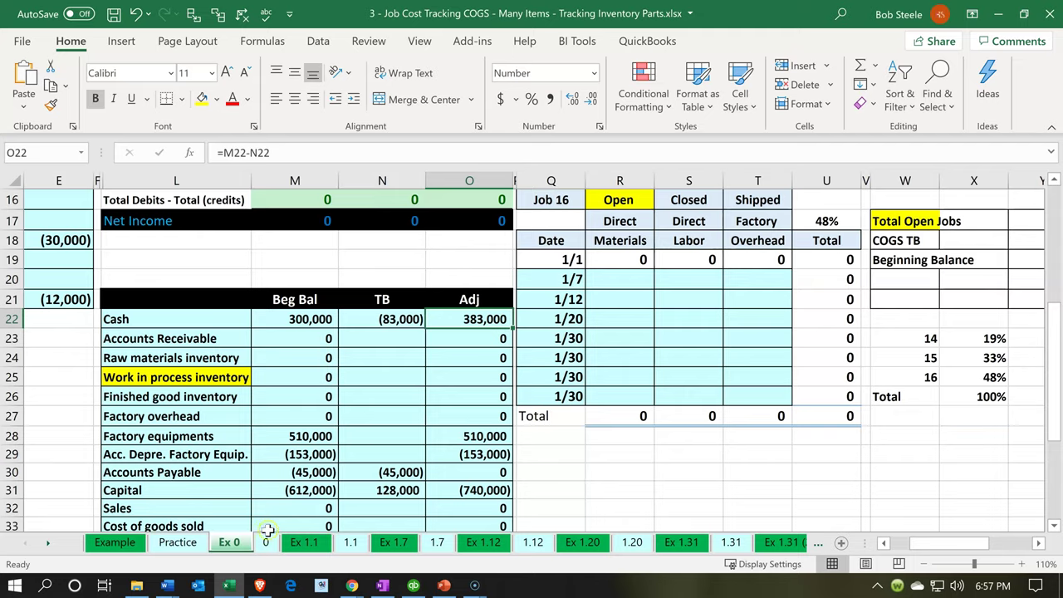
click(228, 585)
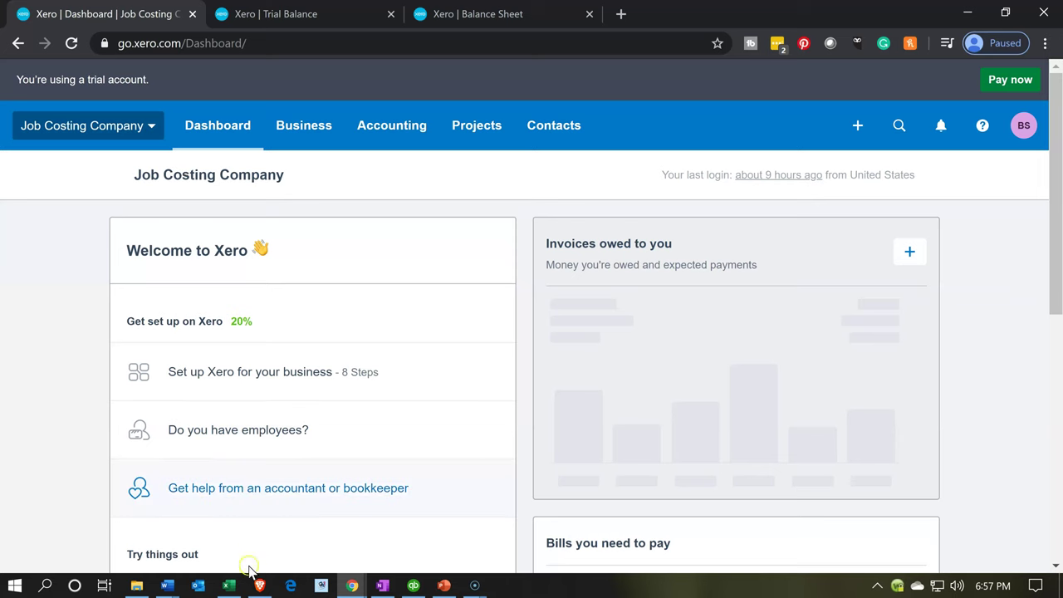
- Start a Receive Money transaction into the Checking Account
click(229, 585)
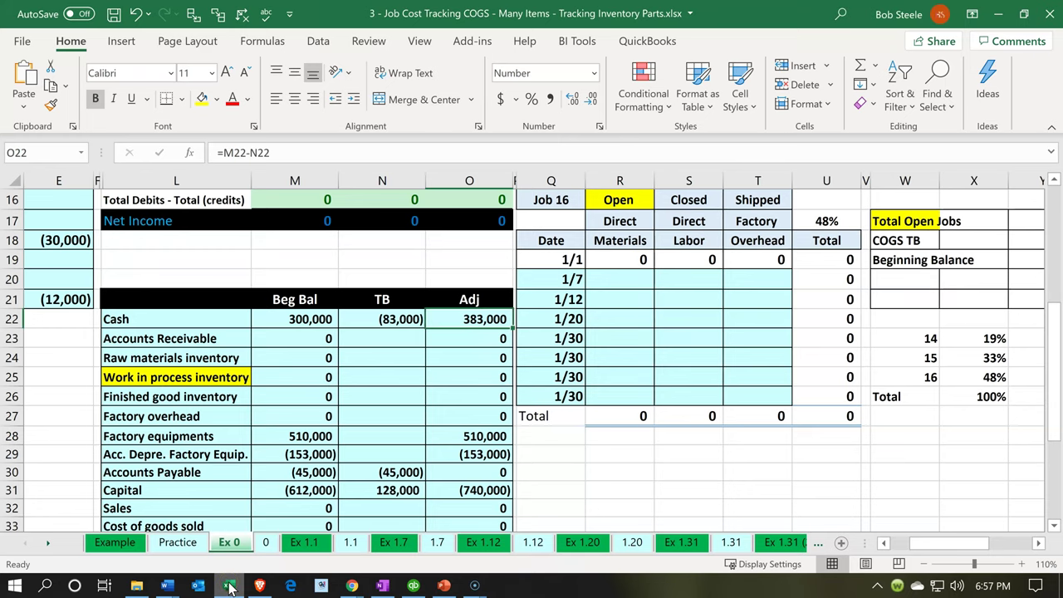
click(230, 586)
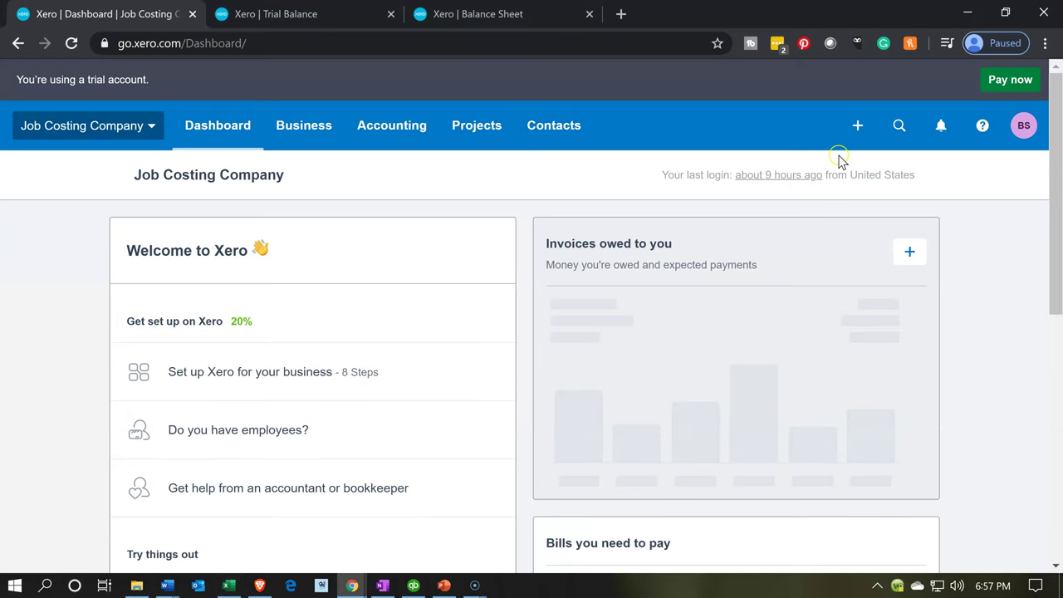
click(853, 135)
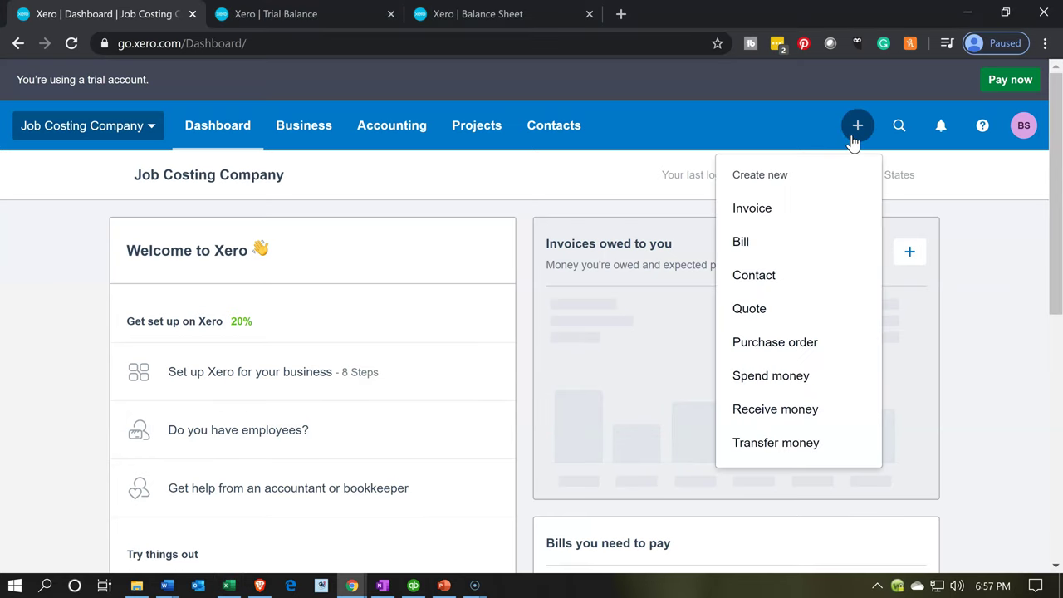
click(787, 422)
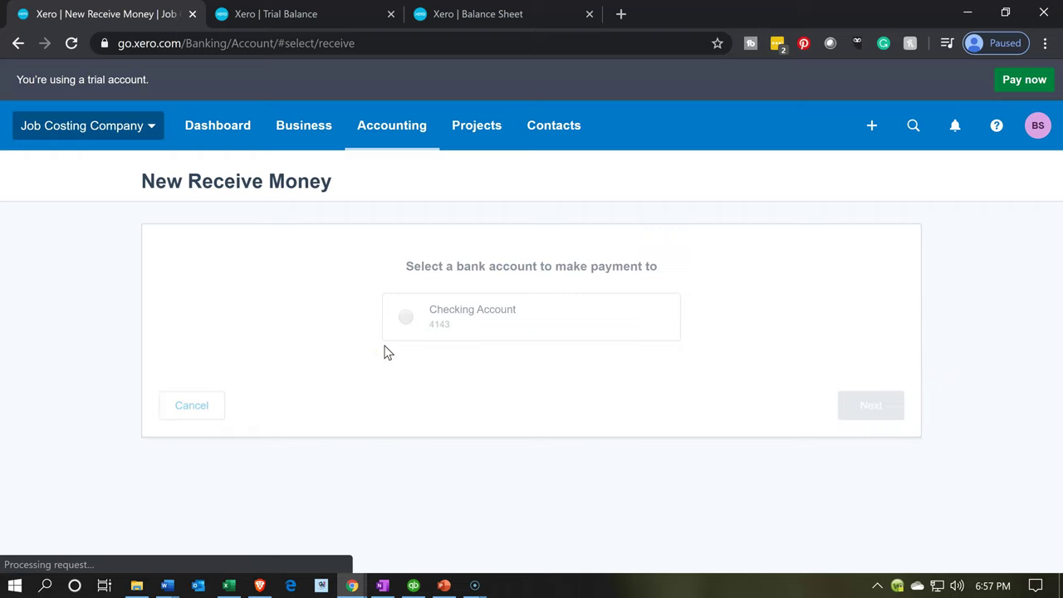
click(406, 321)
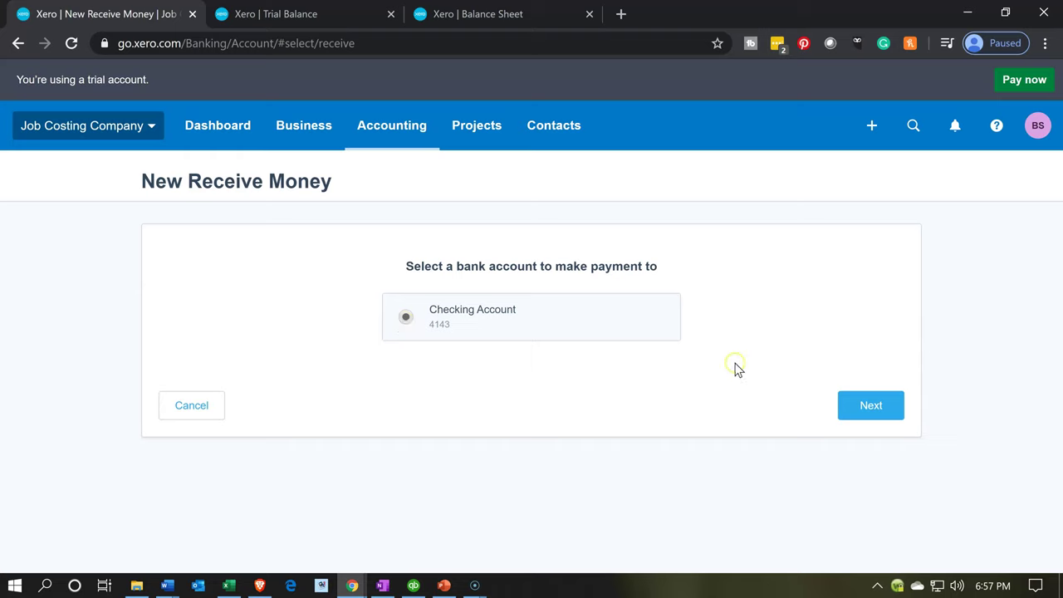
click(864, 410)
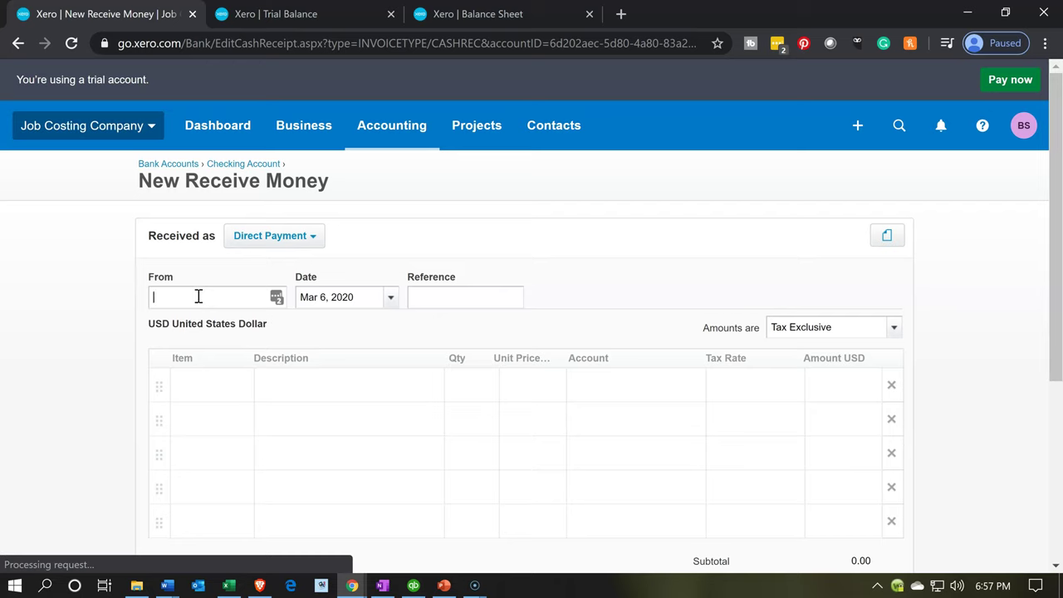
- Set the payer to Misc and the date to December 31, 2019
text(mi)
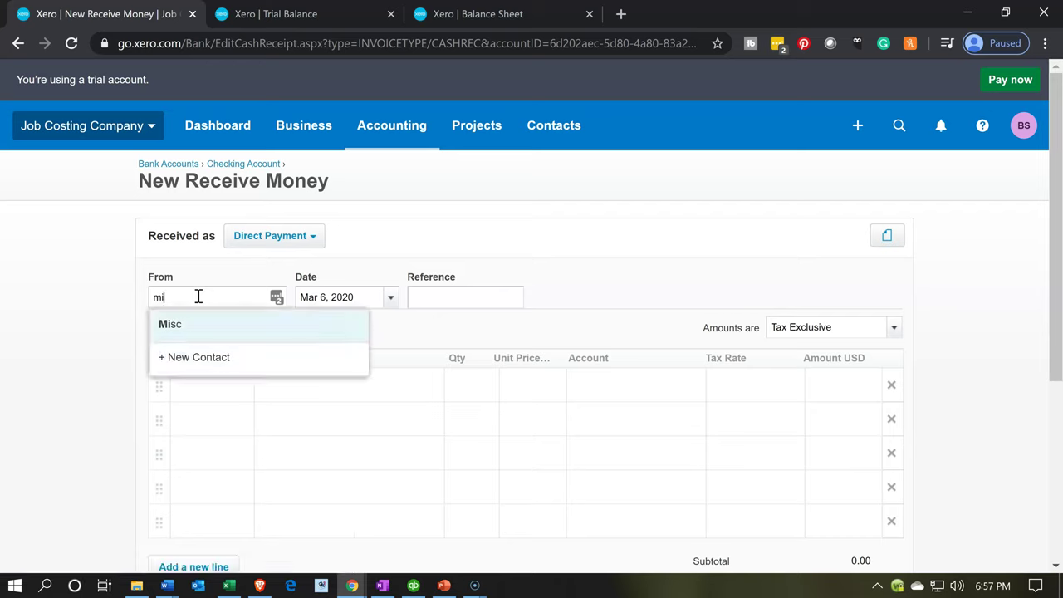
key(Tab)
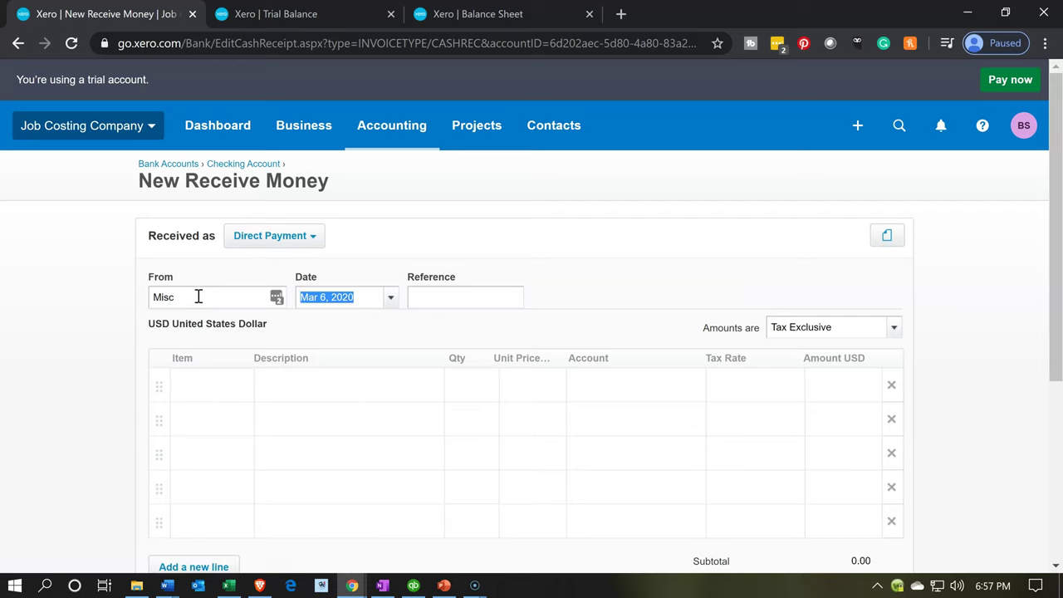
click(392, 314)
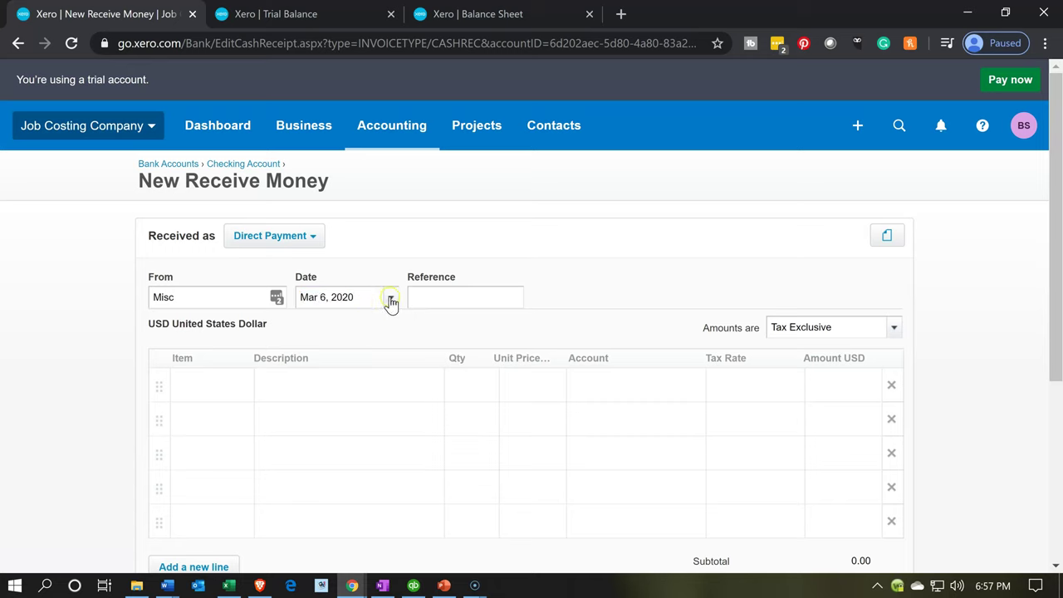
click(390, 299)
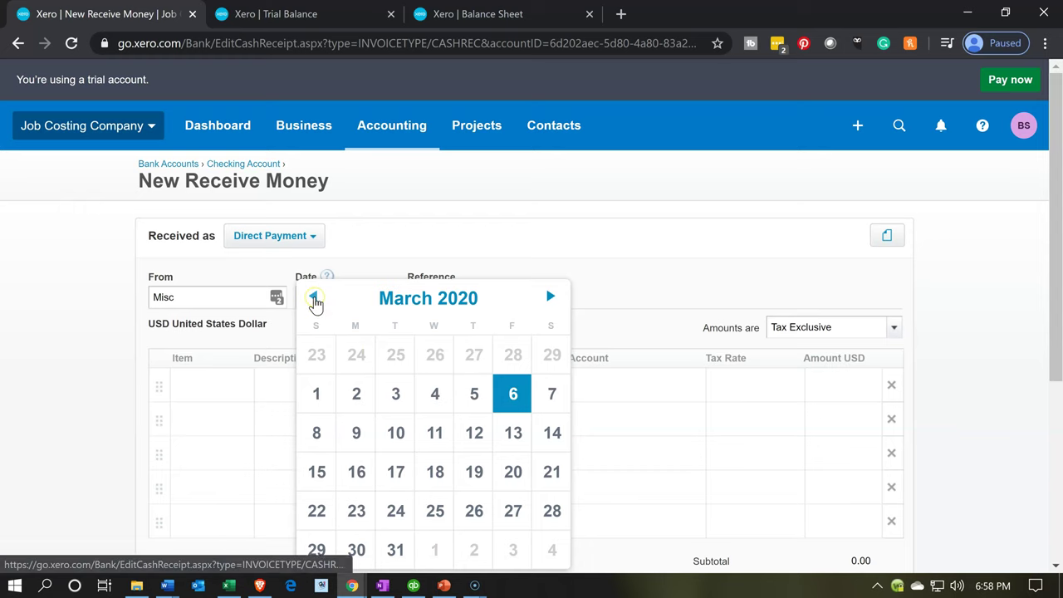
click(314, 299)
click(314, 299)
click(314, 299)
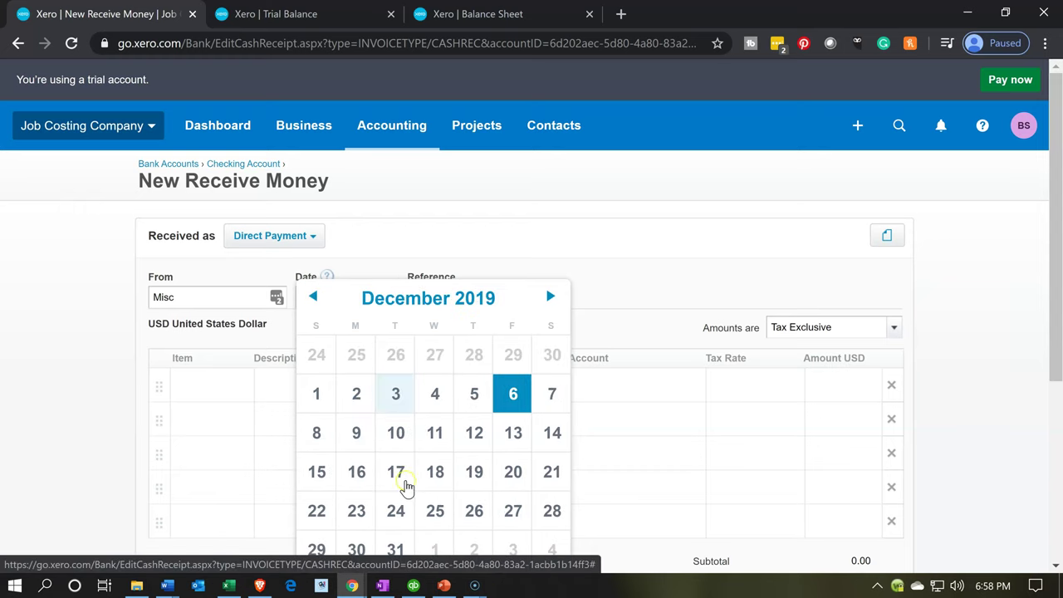
click(395, 548)
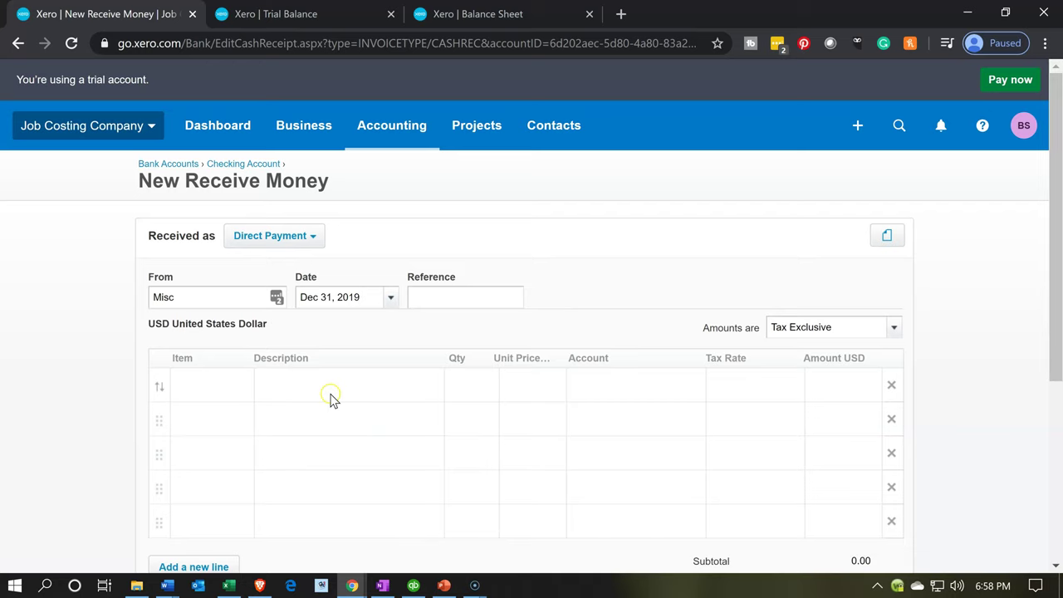
- Add a Beginning Balances line of 383,000 coded to 400 - Sales and save
click(290, 377)
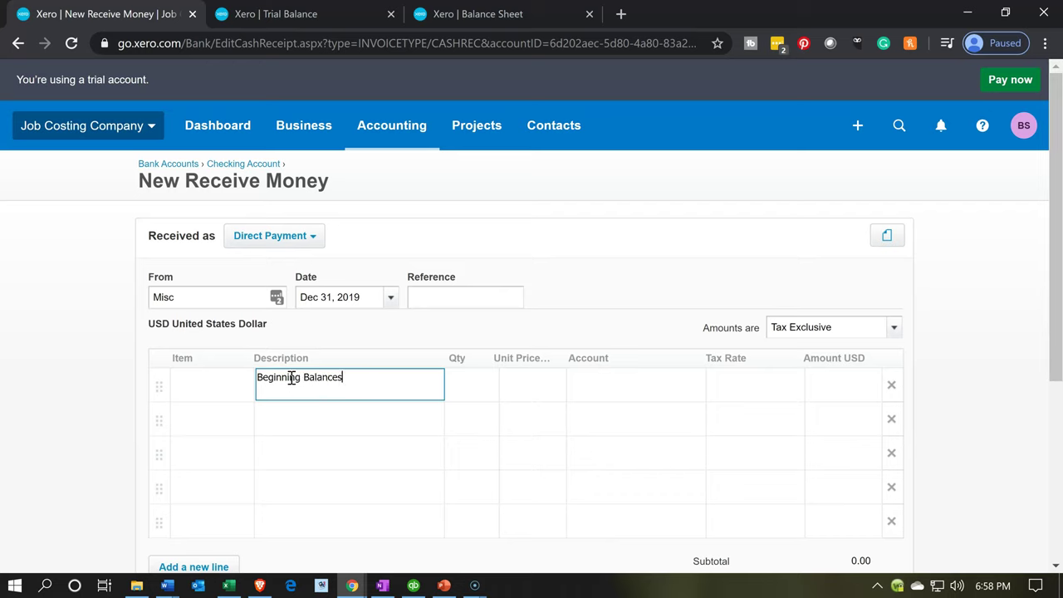
key(Tab)
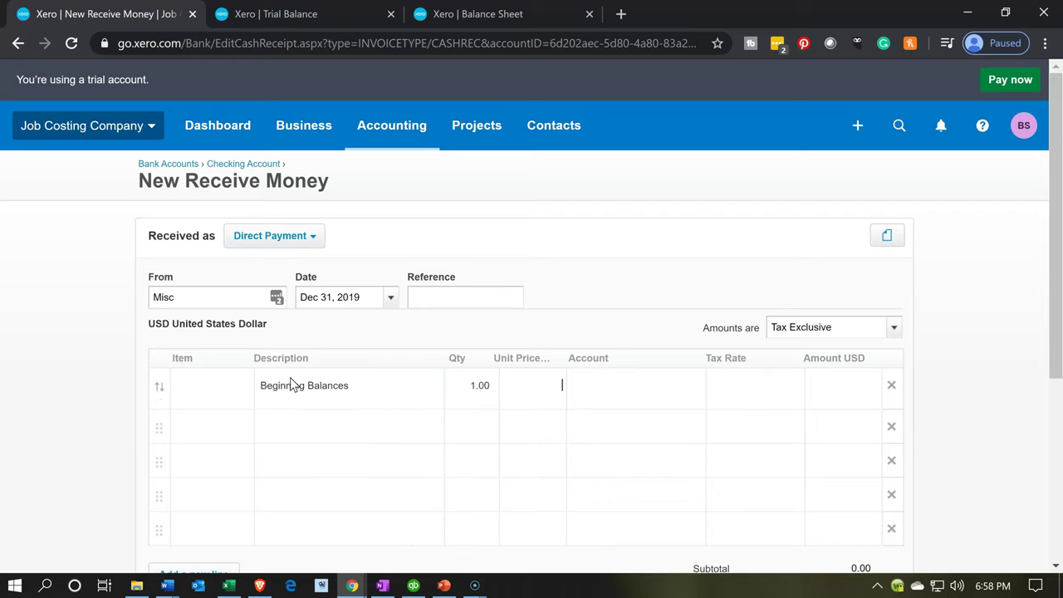
click(237, 586)
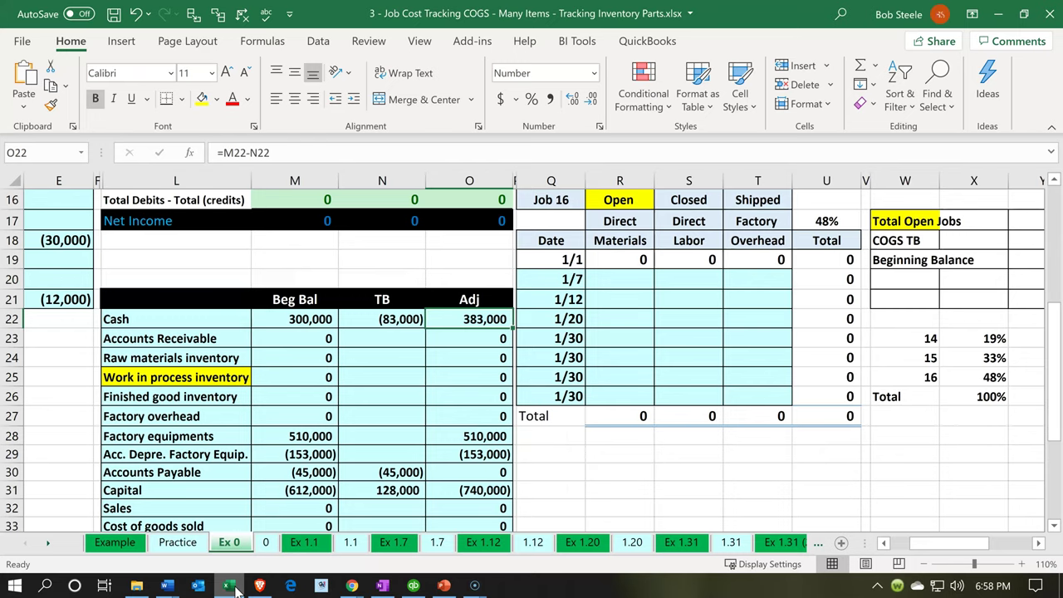
click(233, 586)
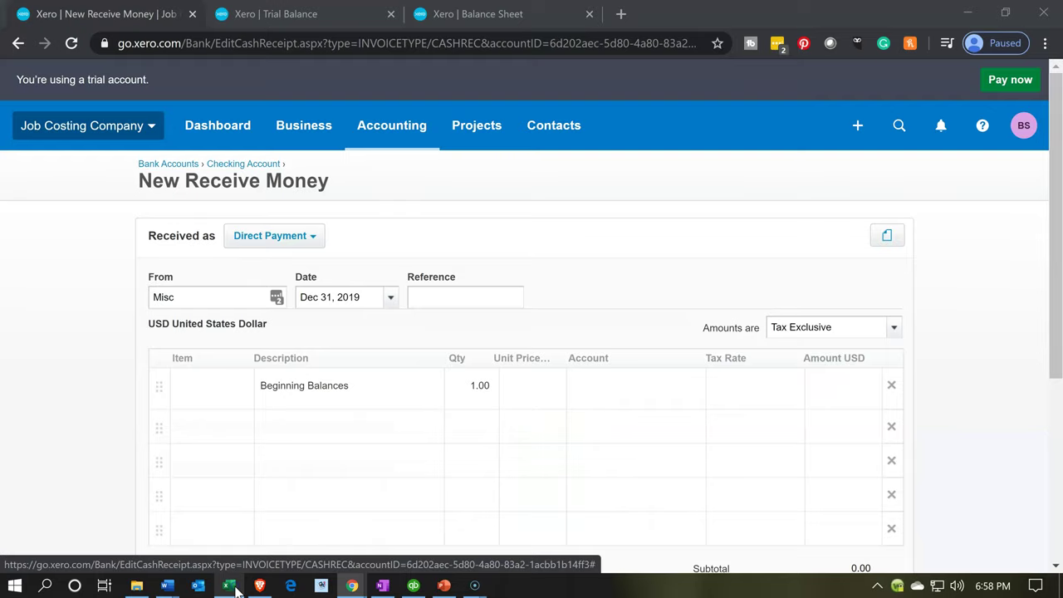
click(548, 404)
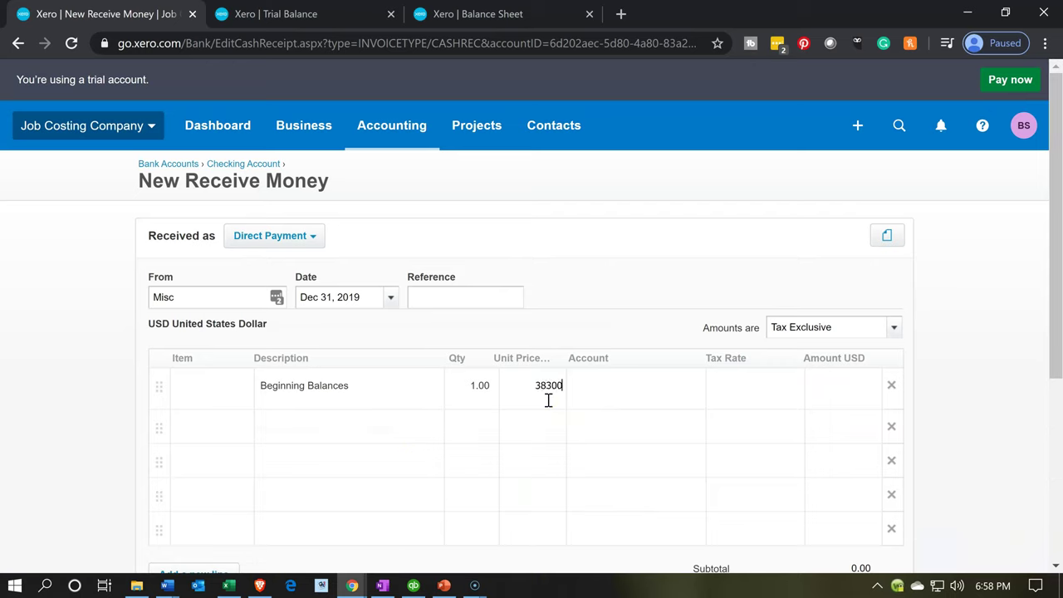
key(Tab)
click(696, 397)
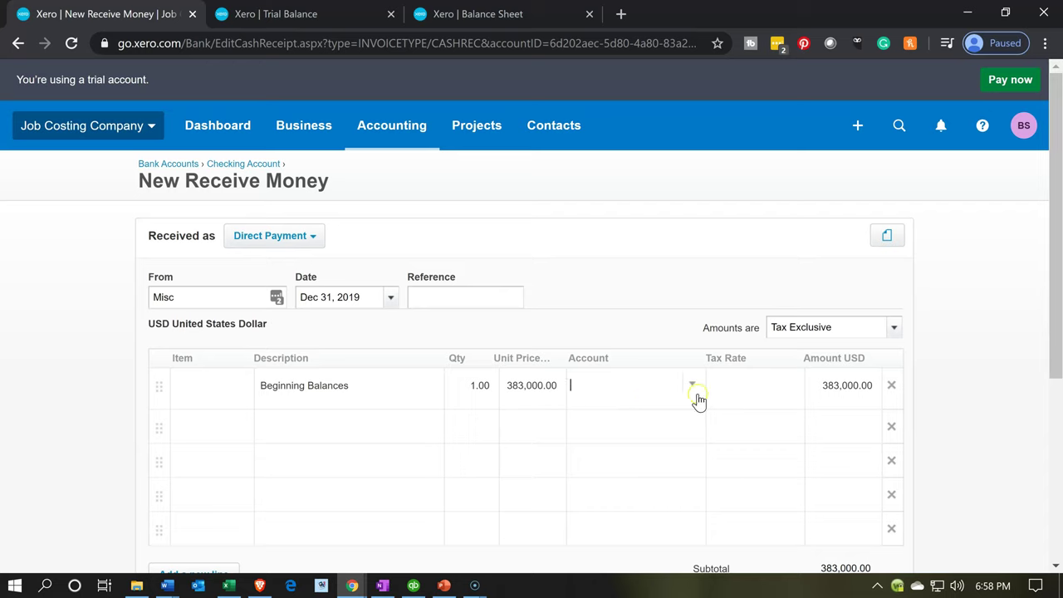
click(692, 396)
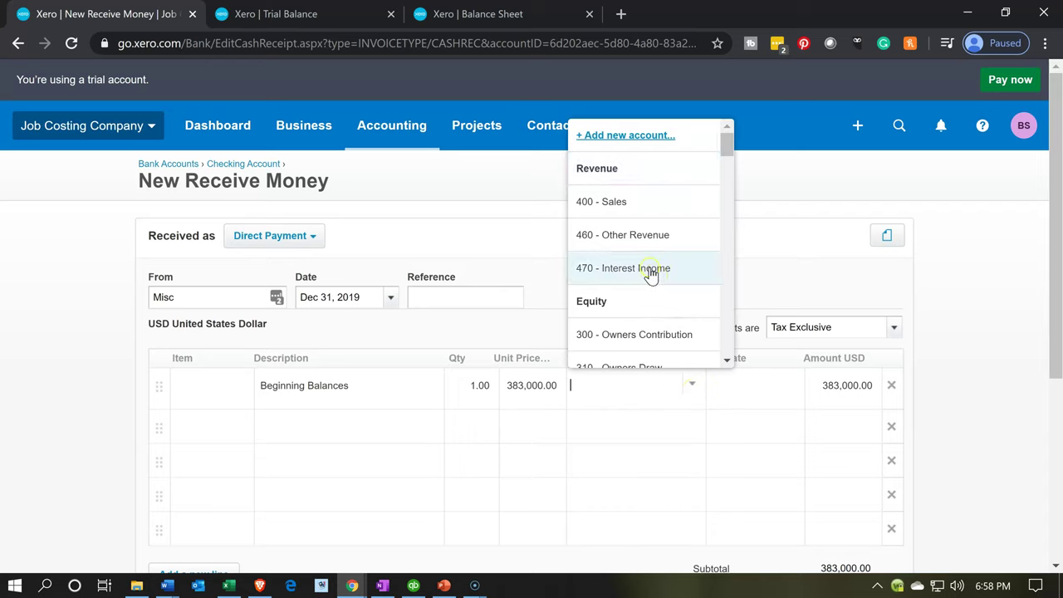
click(633, 207)
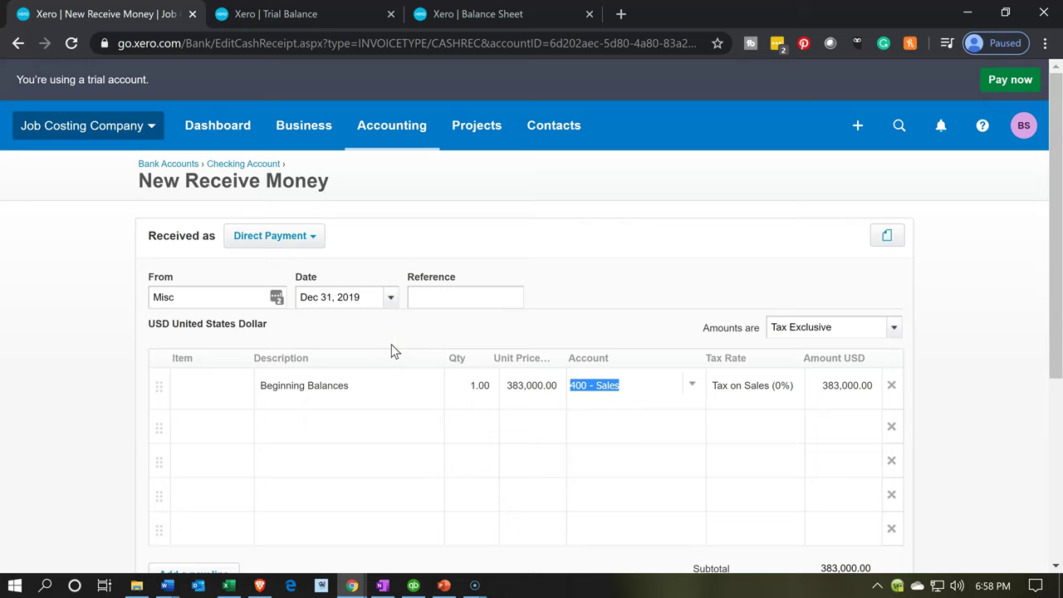
scroll(395, 351, down, 3)
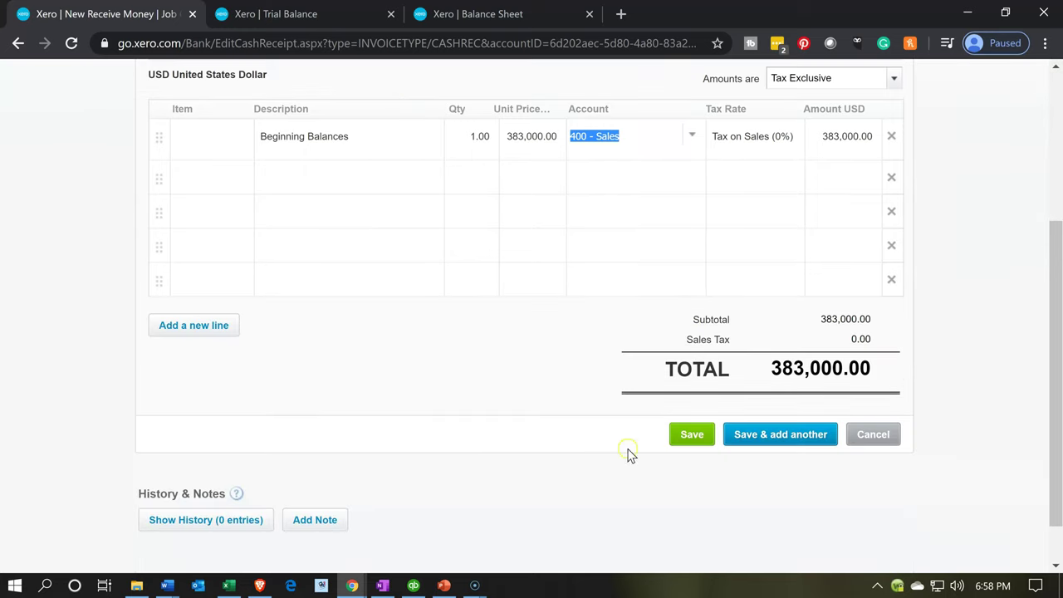
click(675, 438)
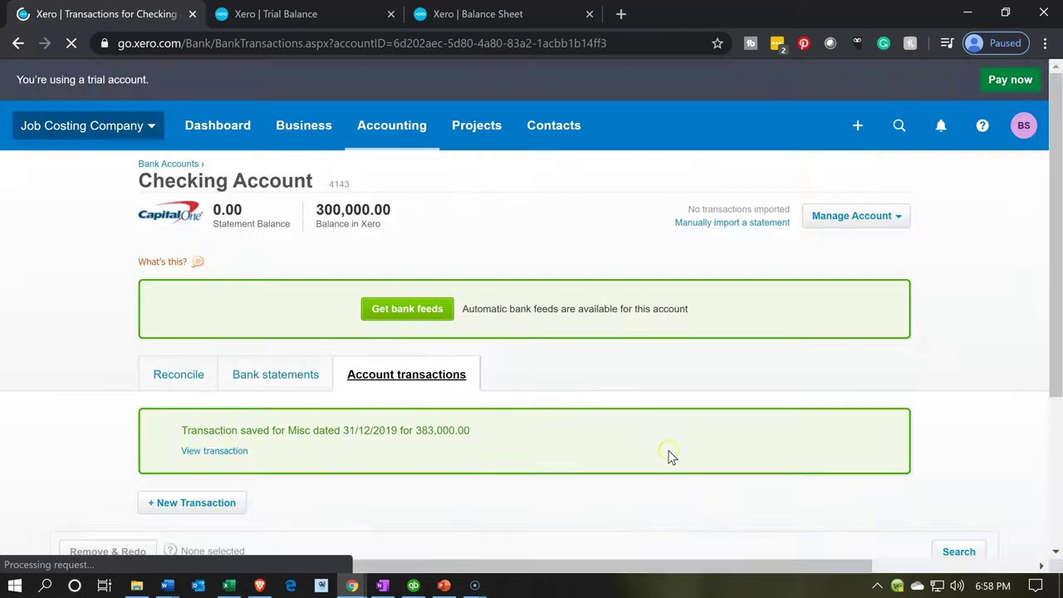
- Rerun the Jan 1, 2020 trial balance so Checking Account shows 300,000.00 debit and totals balance
click(292, 18)
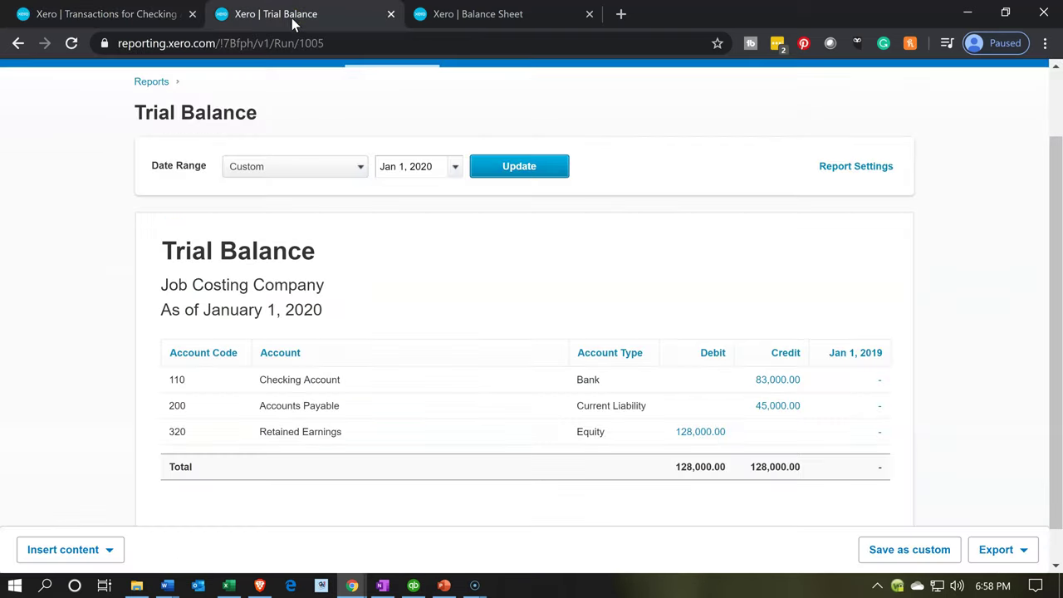
click(503, 174)
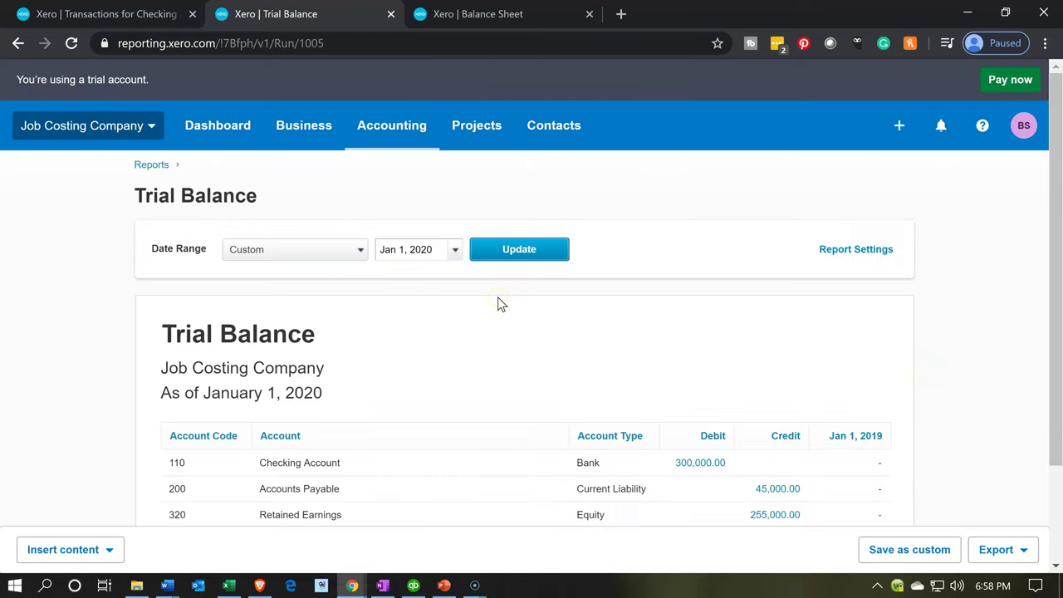
scroll(499, 304, down, 1)
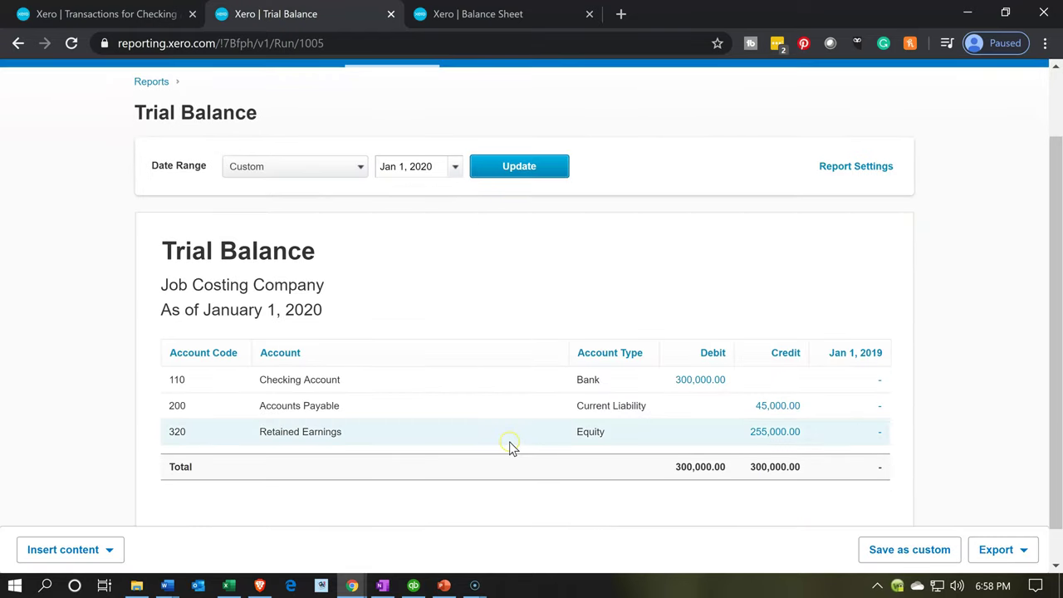
click(376, 447)
click(647, 381)
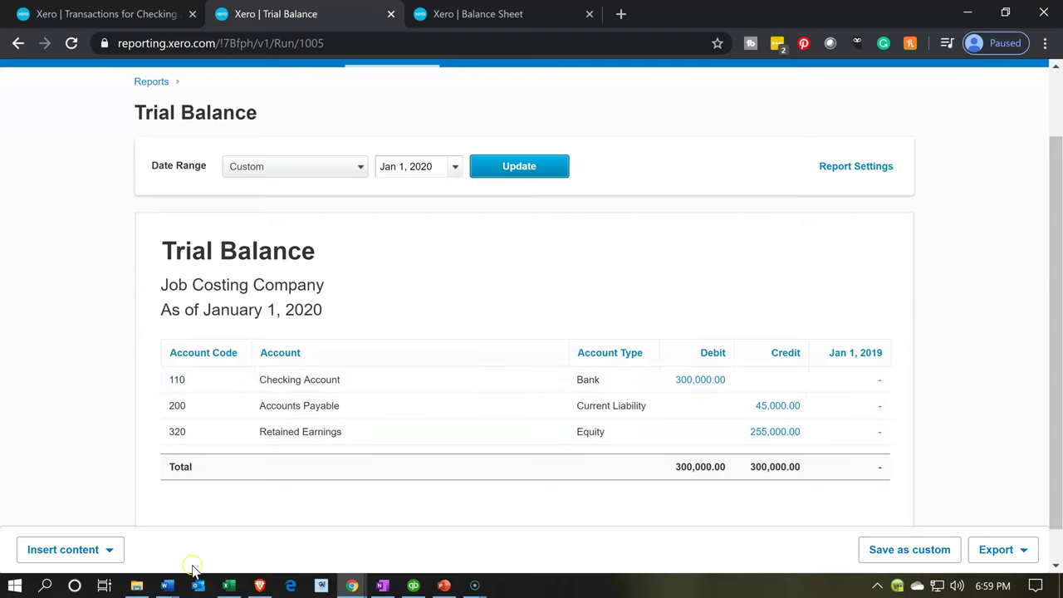
- Enter 300,000 as the Cash trial-balance figure in Excel cell N22
click(229, 587)
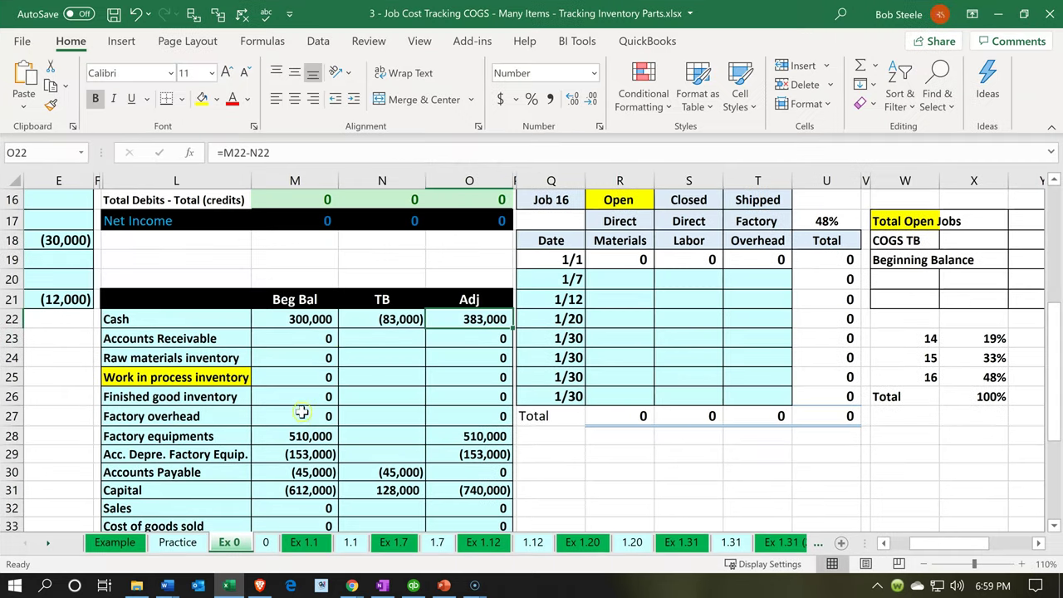
click(368, 320)
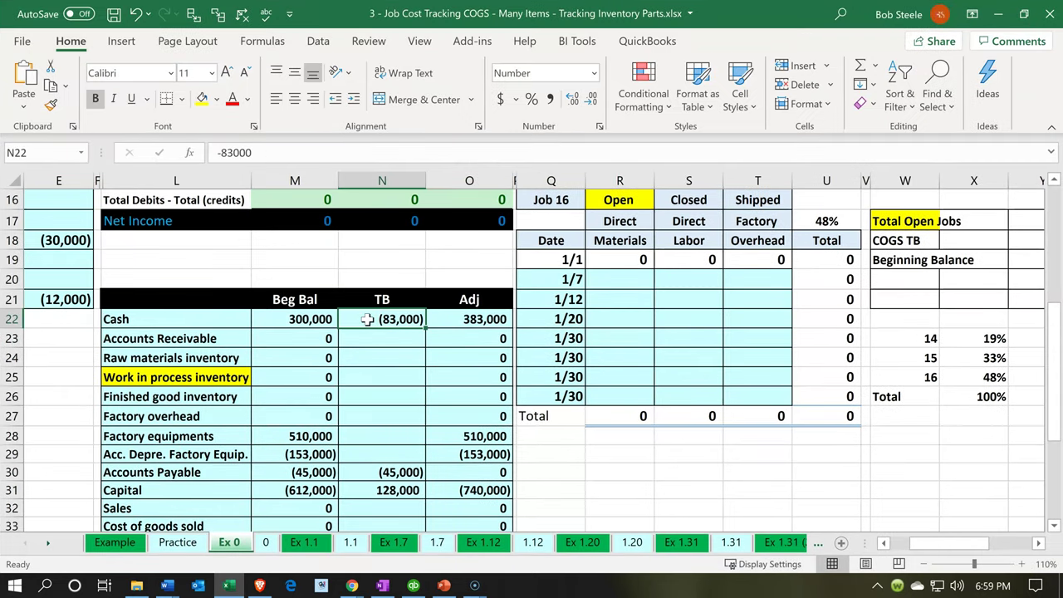
text(300000)
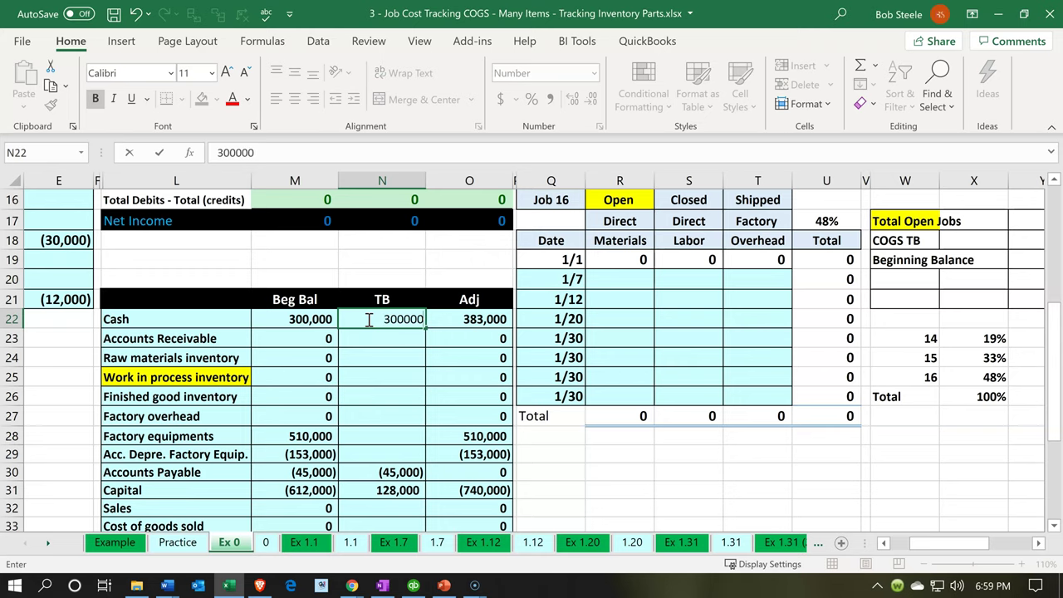
key(Return)
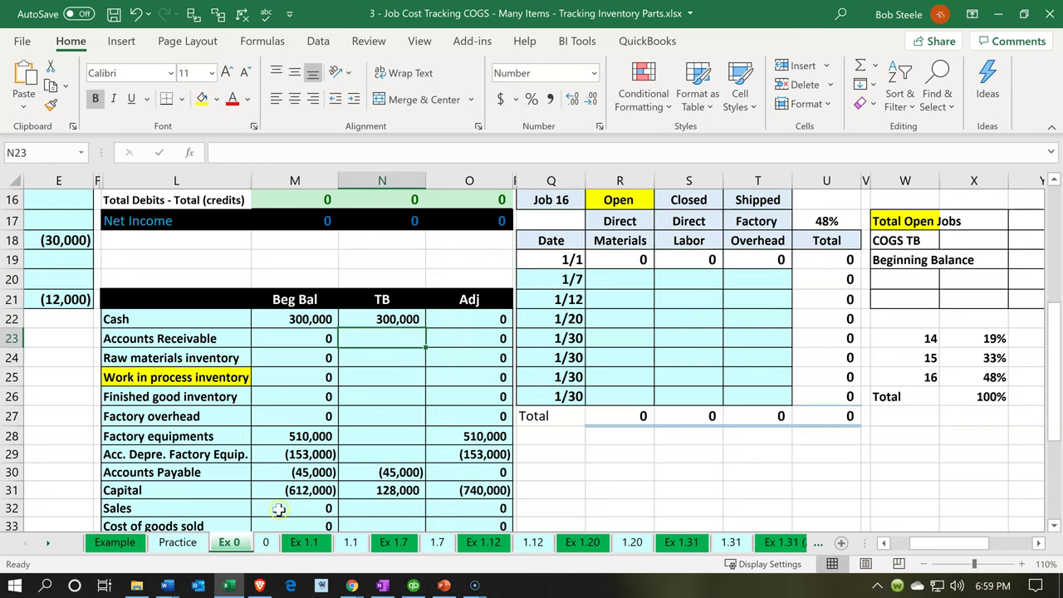
- After comparing with Xero, change the Capital TB value to -255,000
click(228, 583)
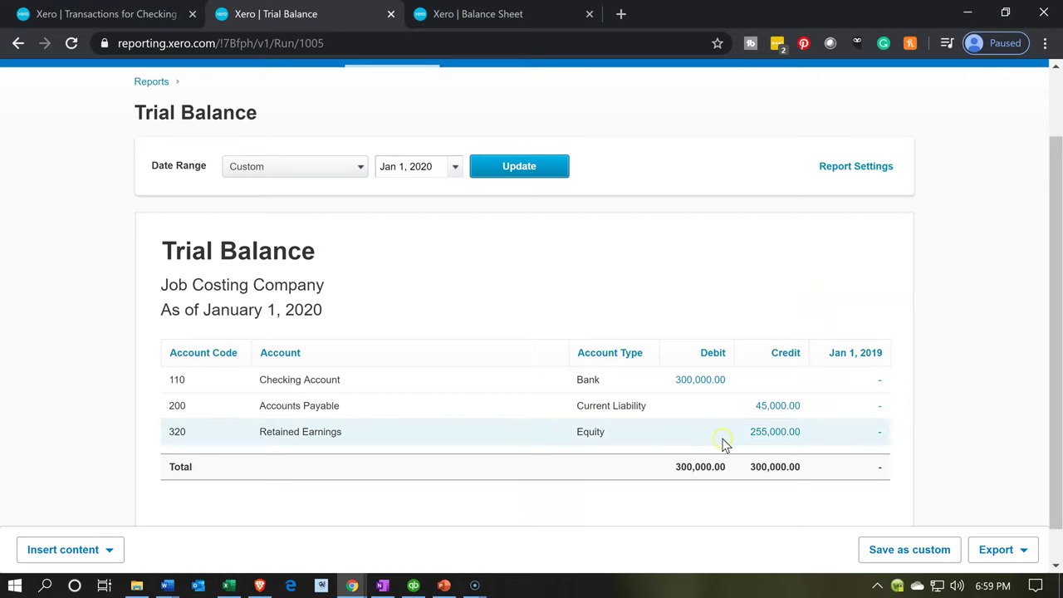
click(224, 586)
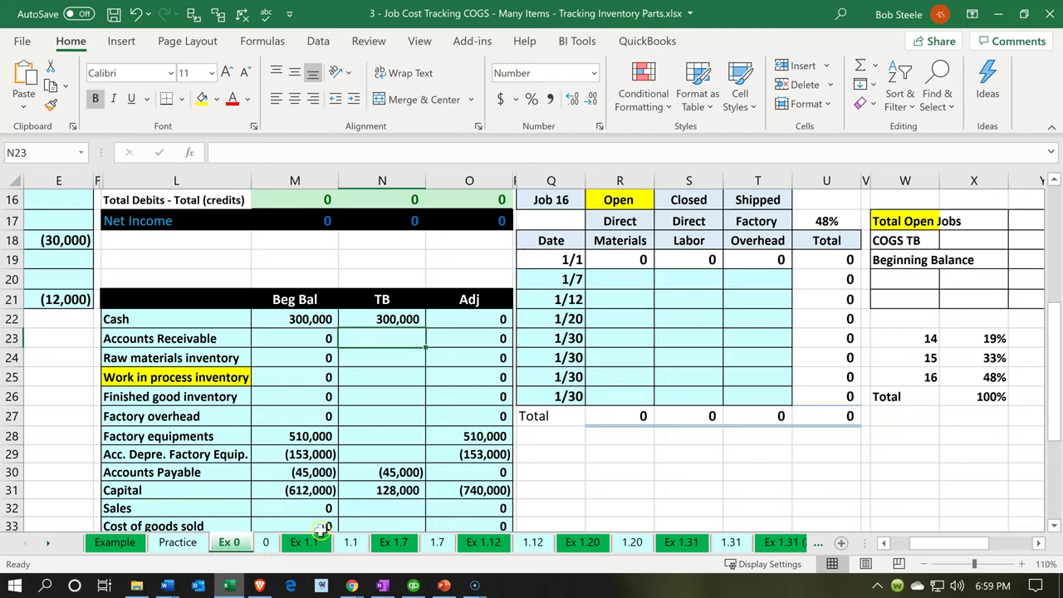
click(368, 493)
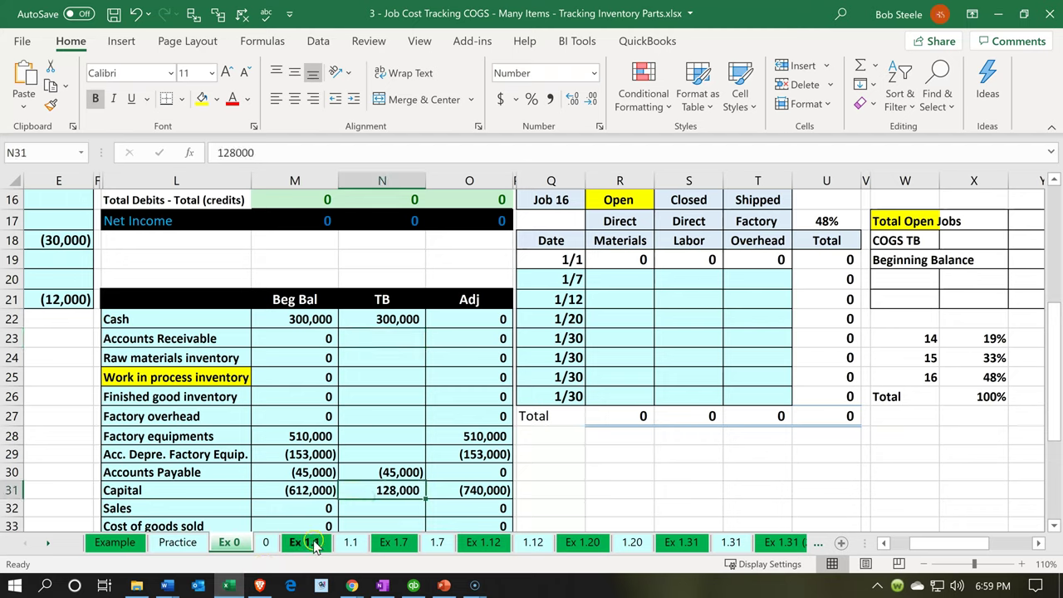
click(228, 587)
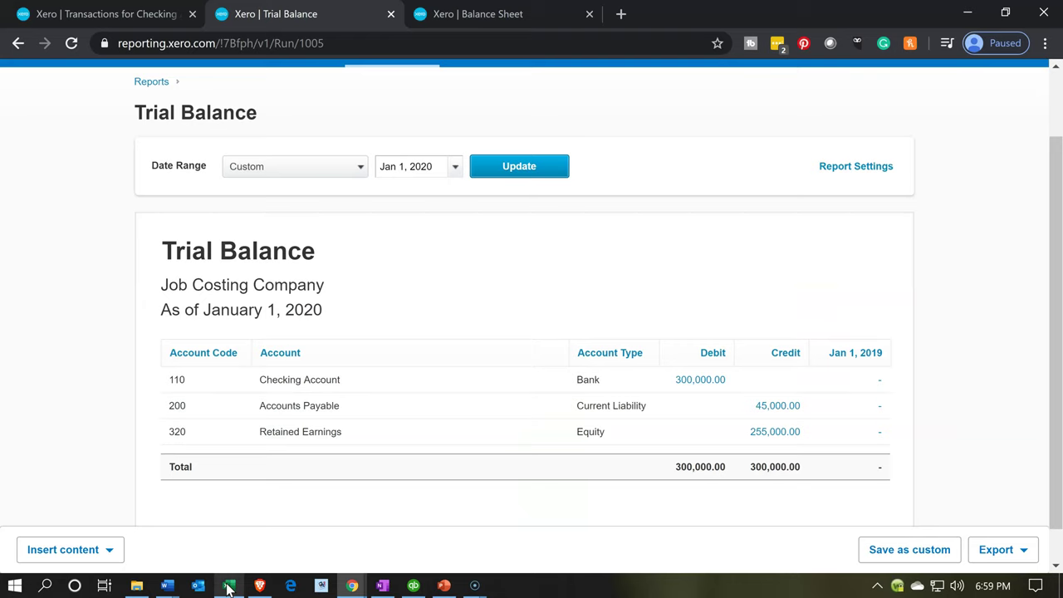
click(228, 587)
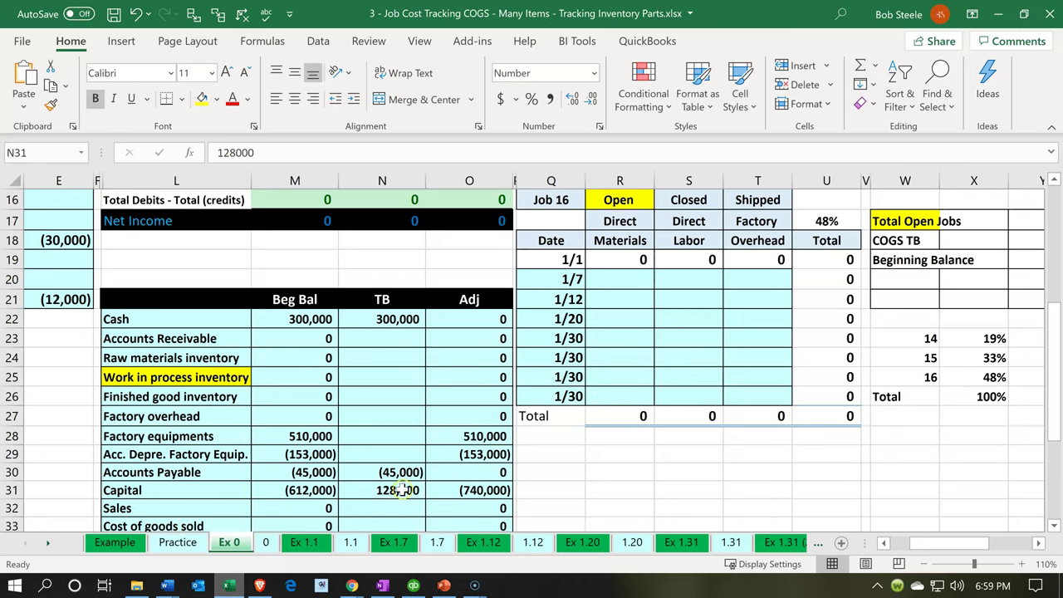
text(-25)
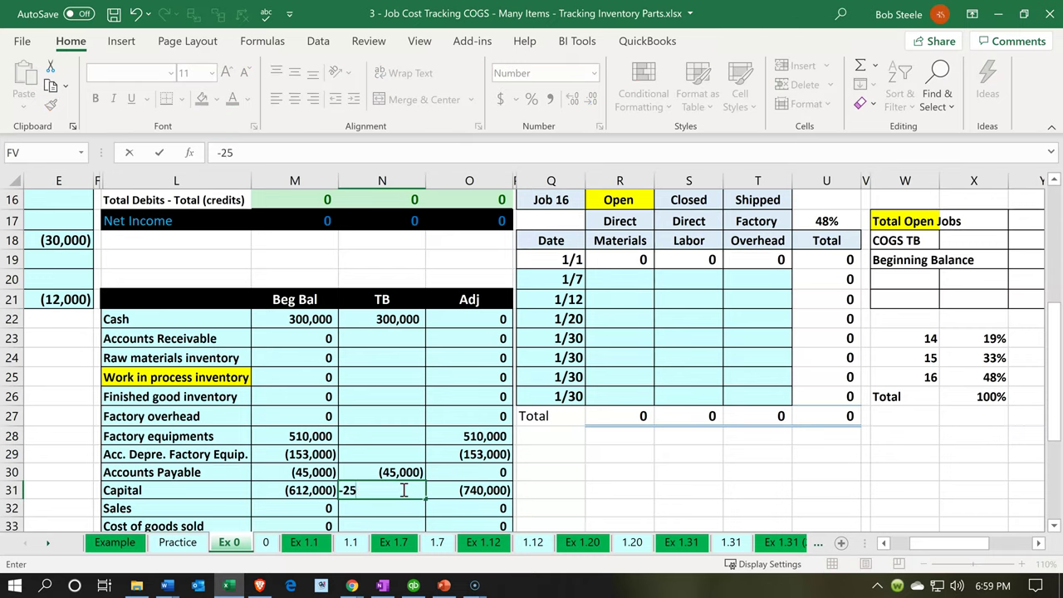
text(5000)
key(Return)
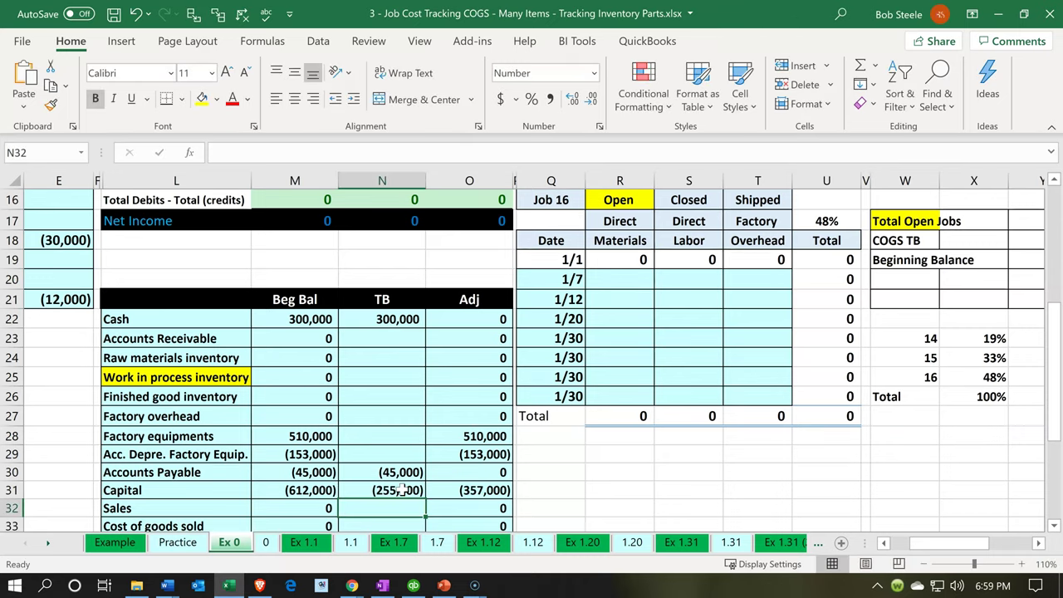
- Select the adjustments from Factory equipments to Capital (O28:O31) to review them
scroll(402, 488, down, 1)
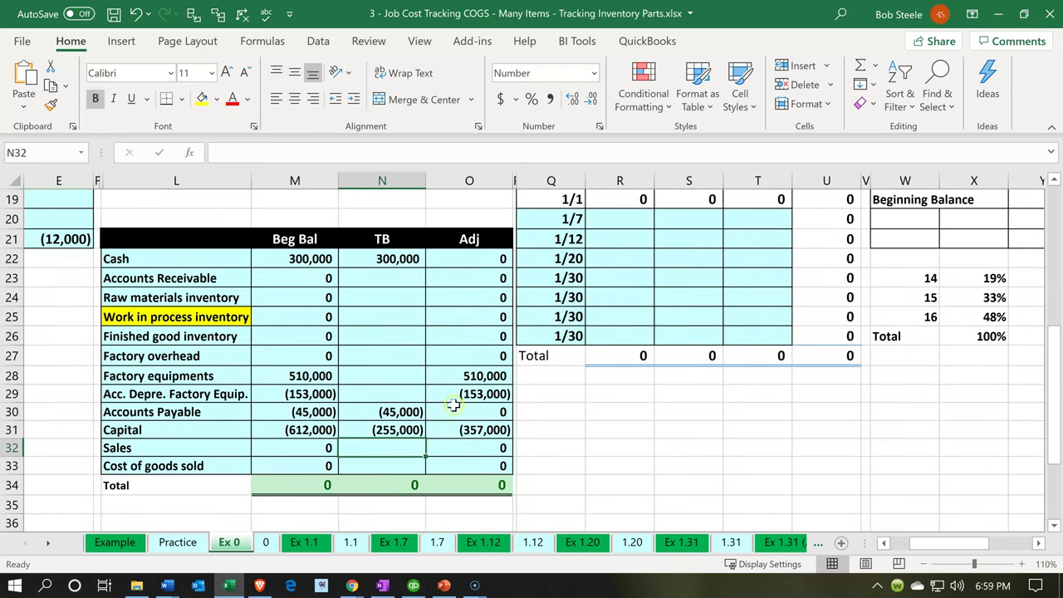
click(472, 376)
drag(472, 376, 472, 429)
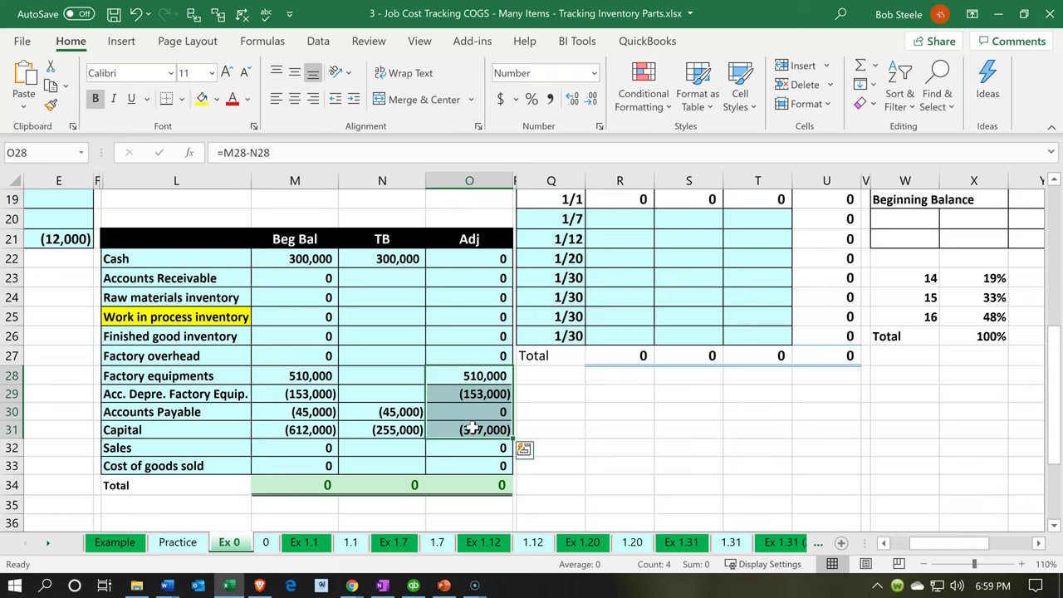
click(232, 587)
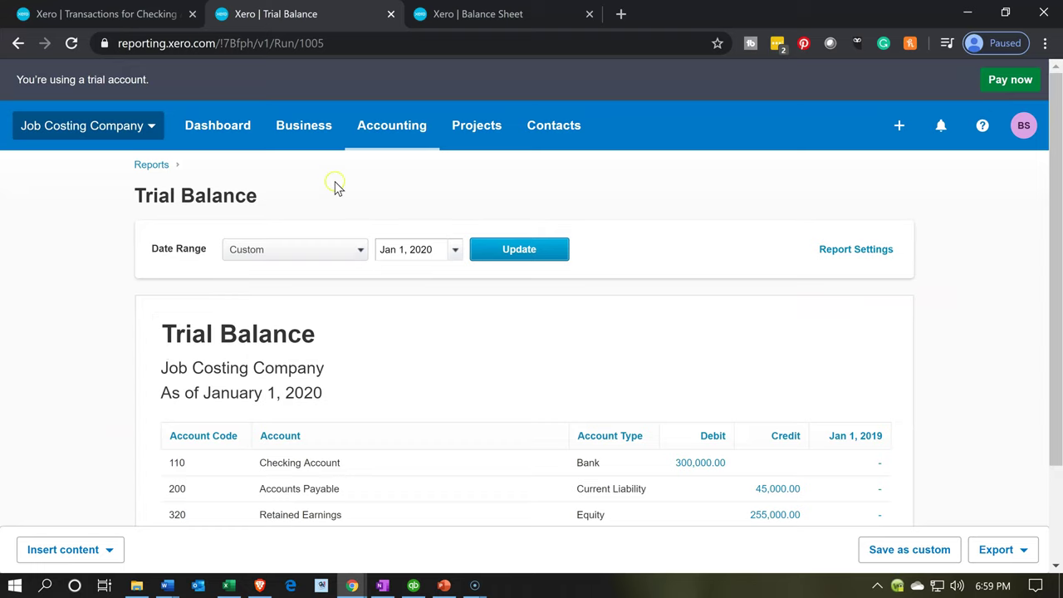
- Open the Journal Report (1–31 Mar 2020) from the Accounting section of Reports
click(416, 142)
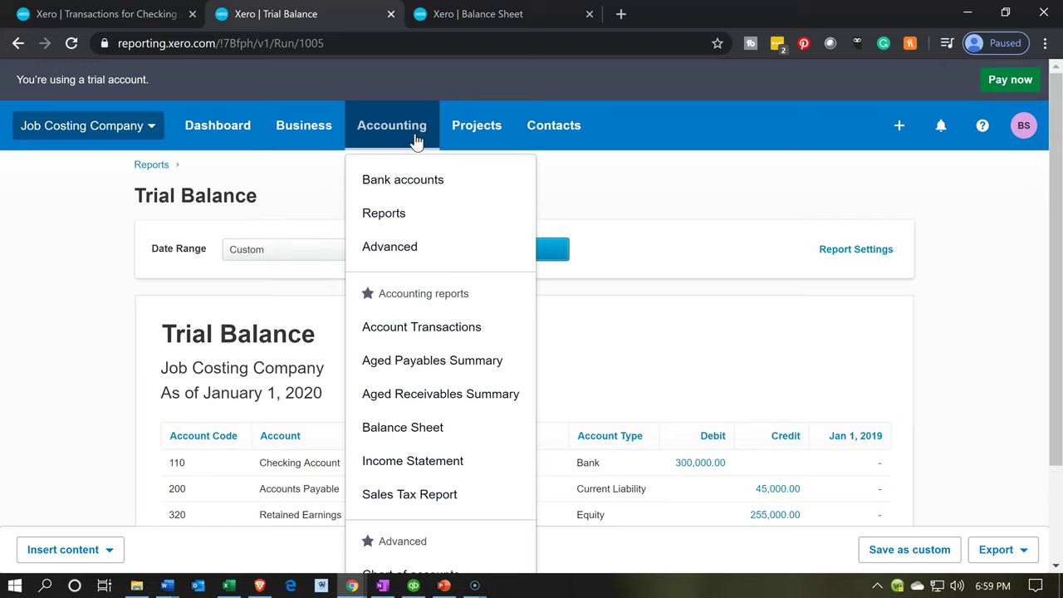
click(400, 208)
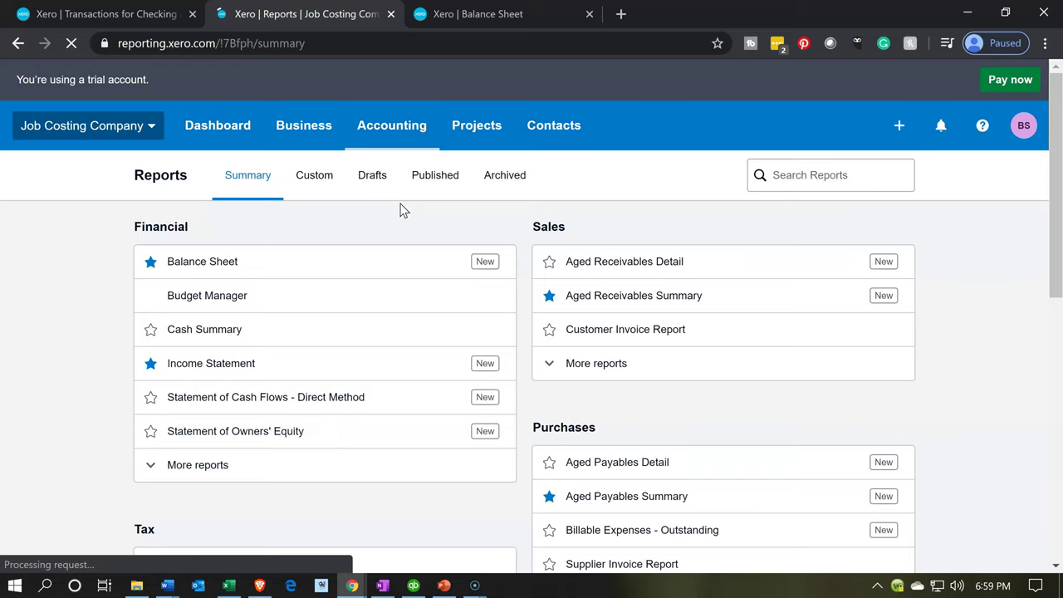
scroll(128, 439, down, 4)
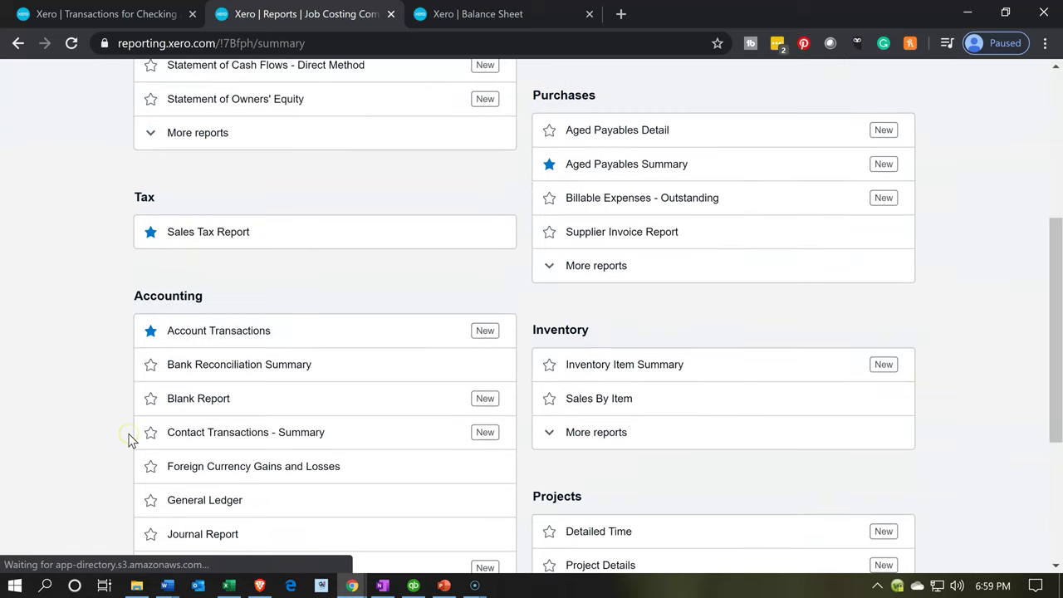
scroll(129, 439, down, 1)
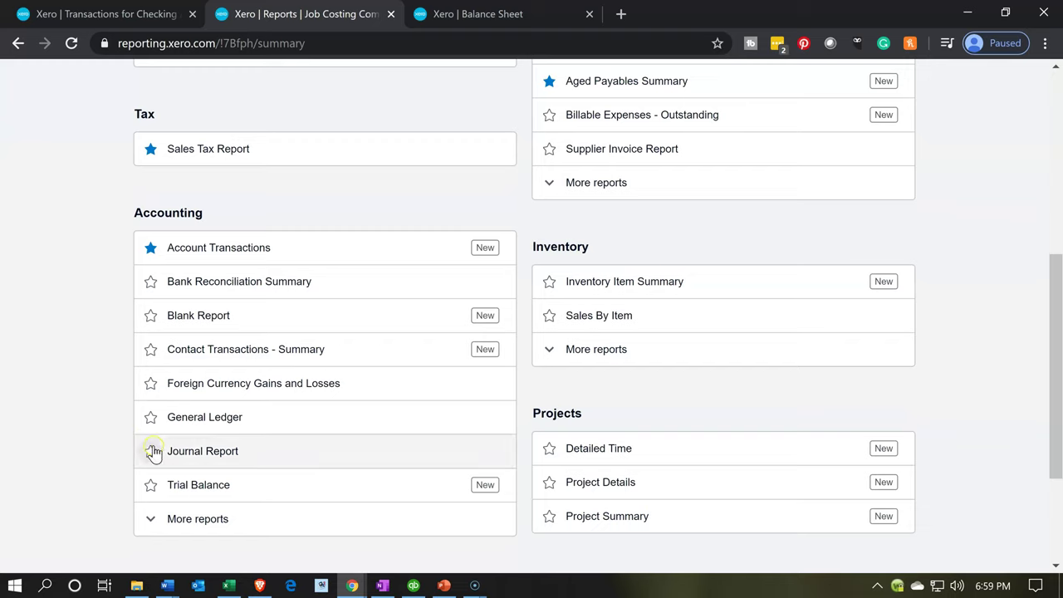
click(212, 458)
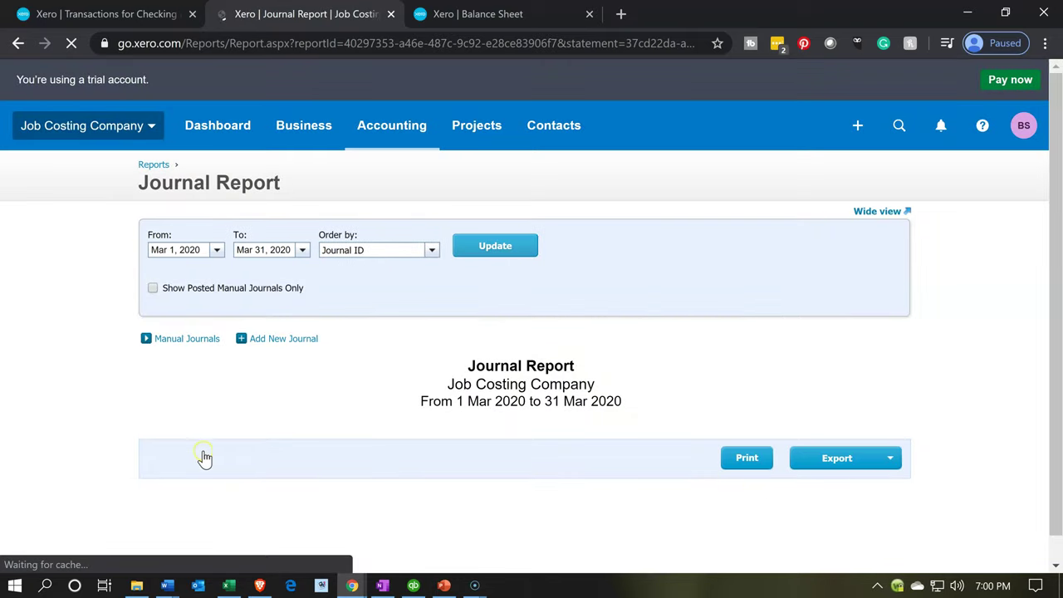
click(283, 342)
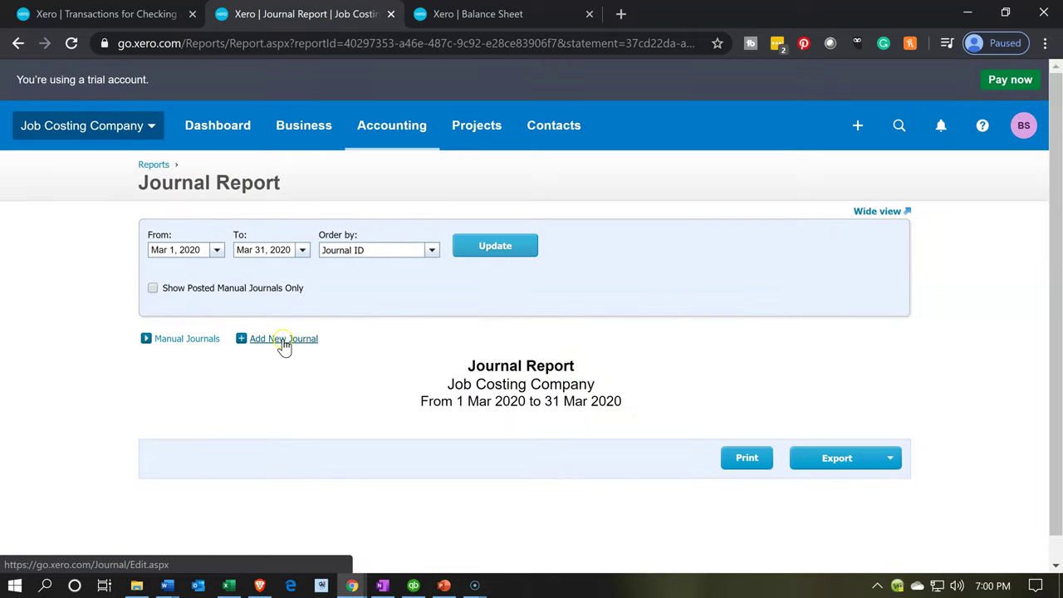
- Start a new manual journal with the narration 'Beginning balances'
click(283, 342)
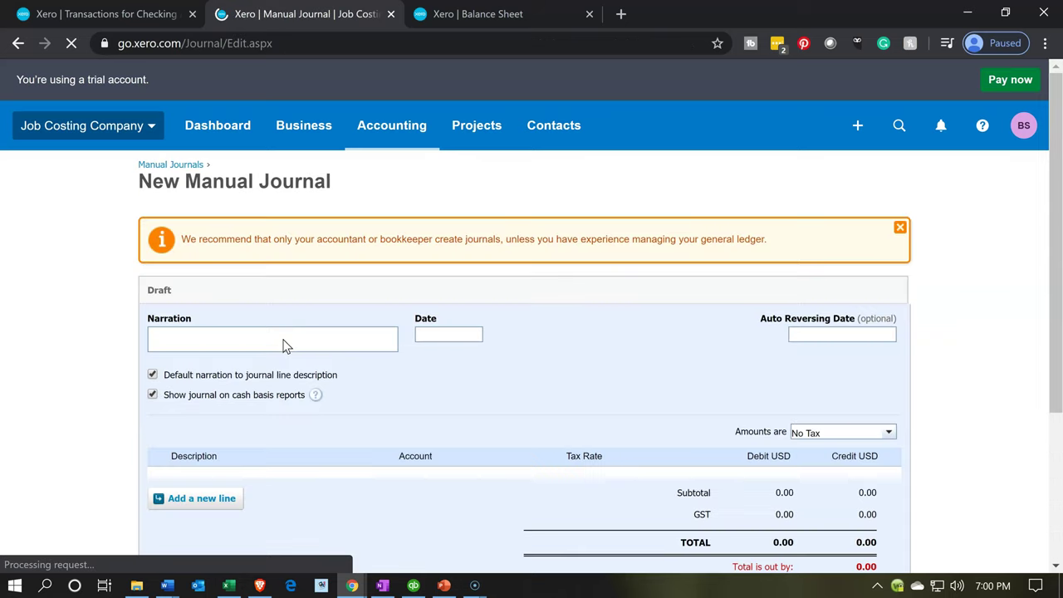
click(73, 379)
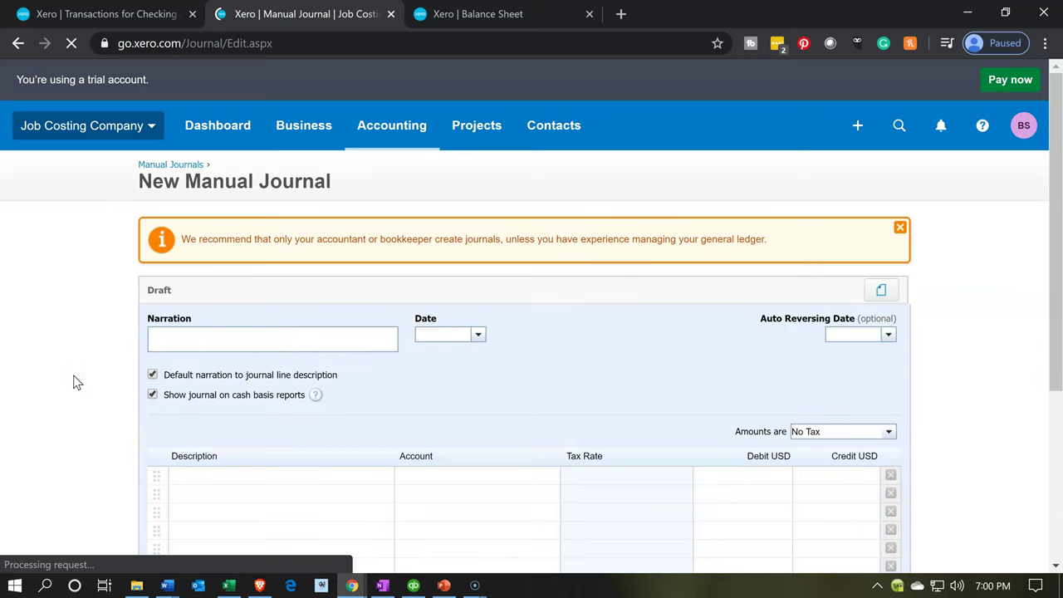
click(190, 341)
text(Beginning balances)
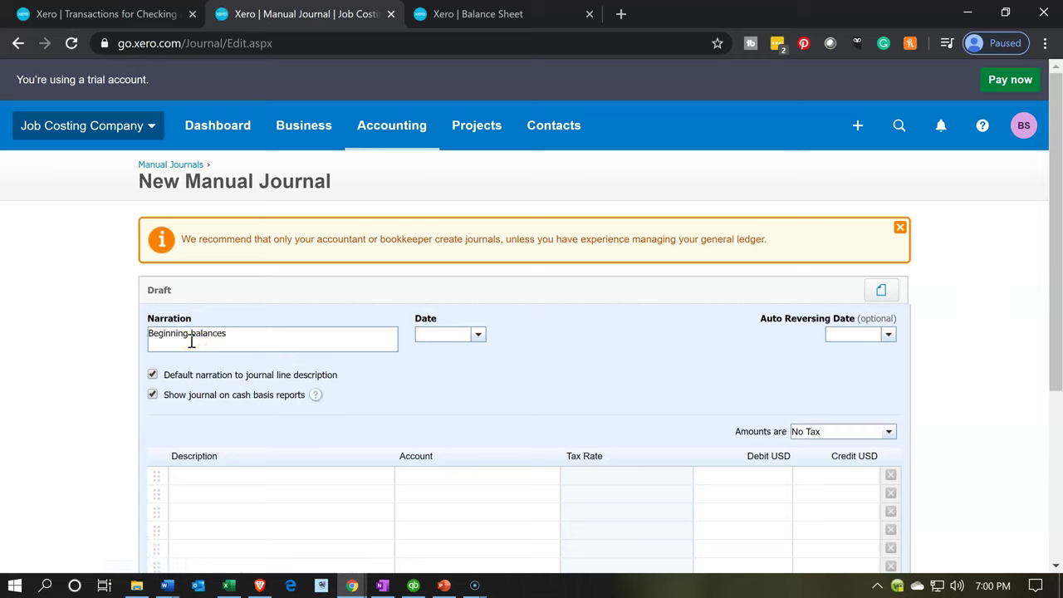
- Date the journal December 31, 2019 and move to the first line's description
click(482, 334)
click(421, 365)
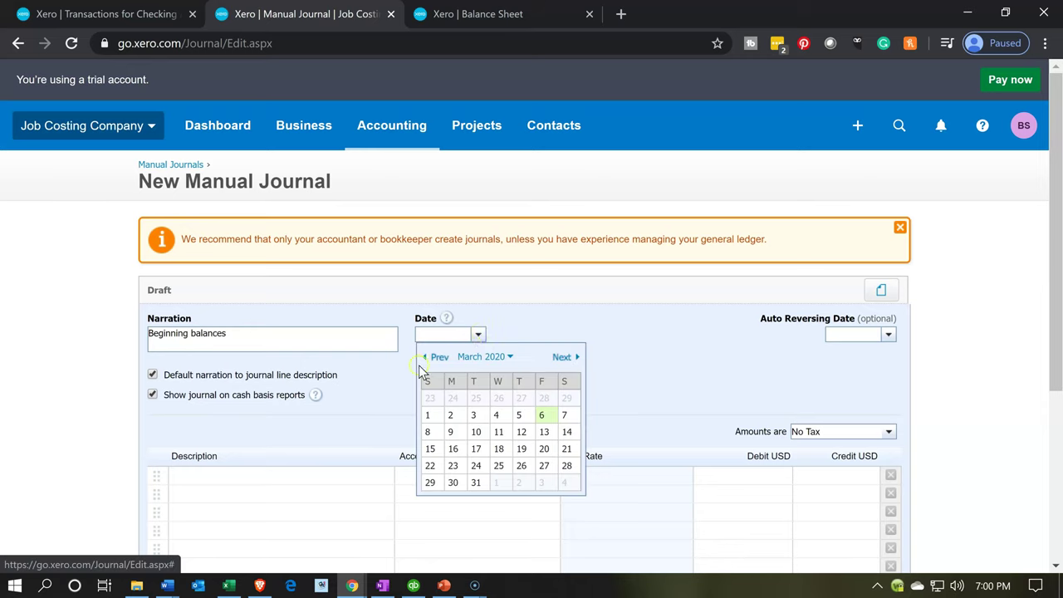
click(425, 359)
click(425, 359)
click(425, 359)
click(426, 358)
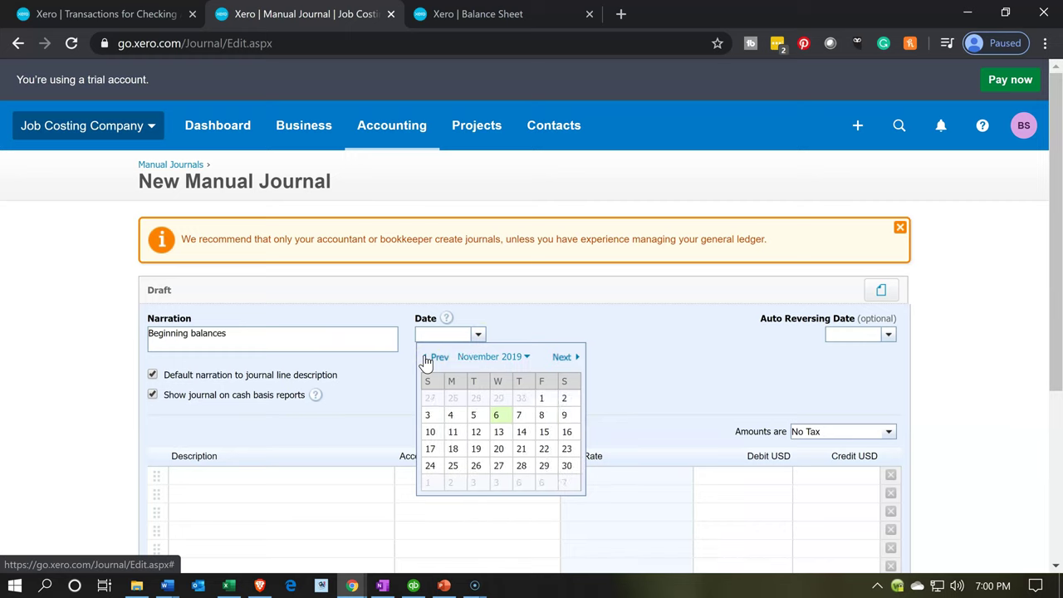
click(569, 358)
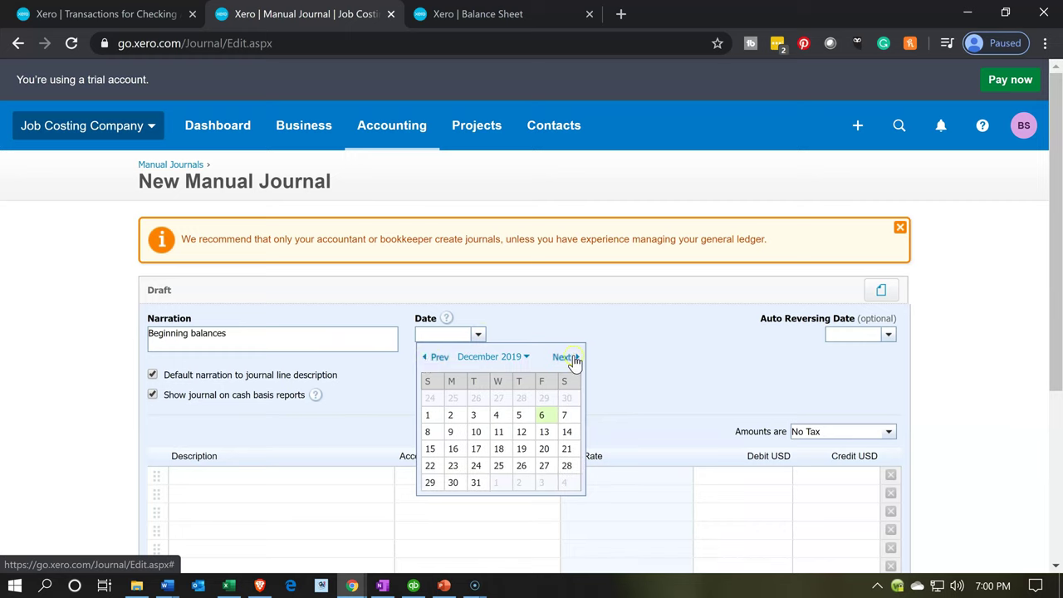
click(476, 483)
click(260, 479)
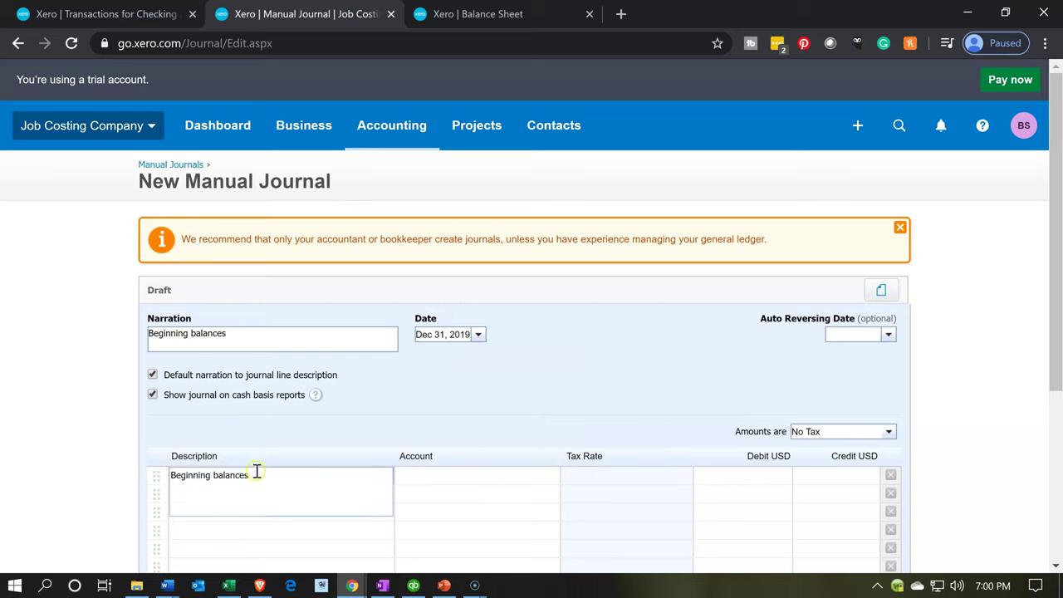
- Code the first journal line to account 150 - Office Equipment
key(Tab)
scroll(111, 387, down, 1)
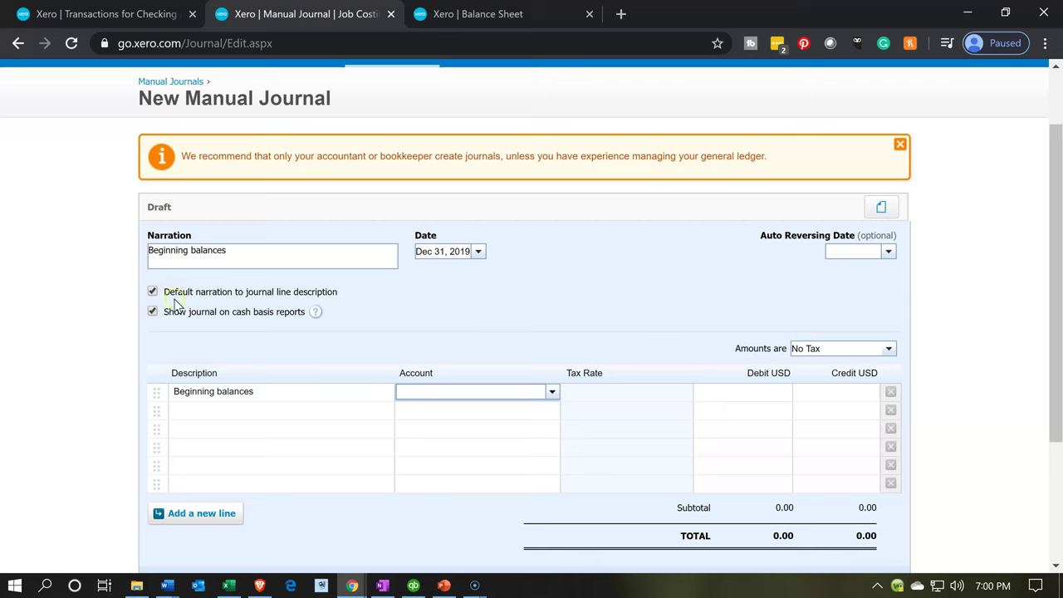
click(227, 585)
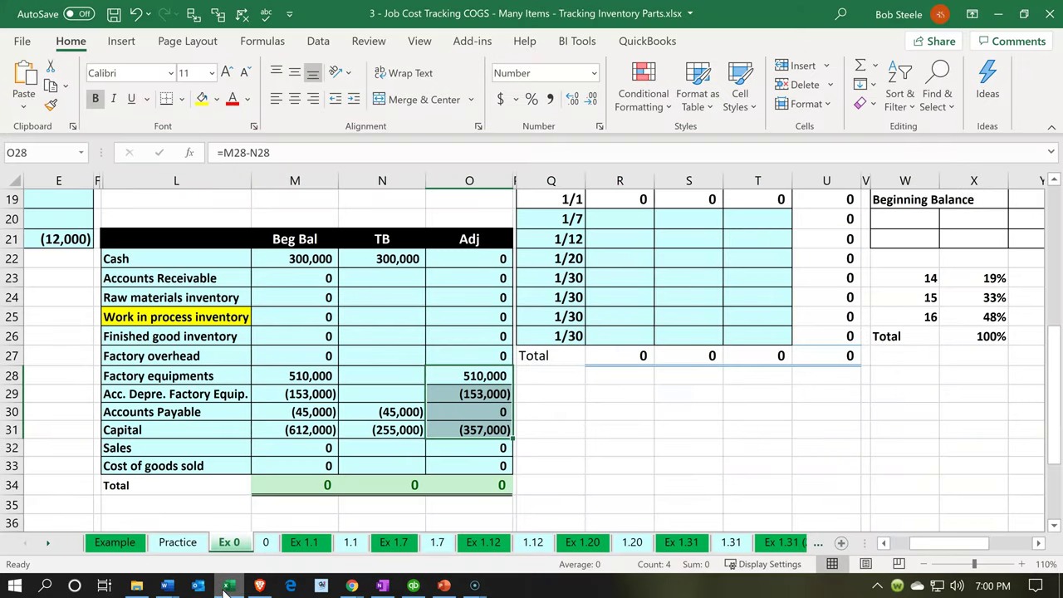
click(226, 586)
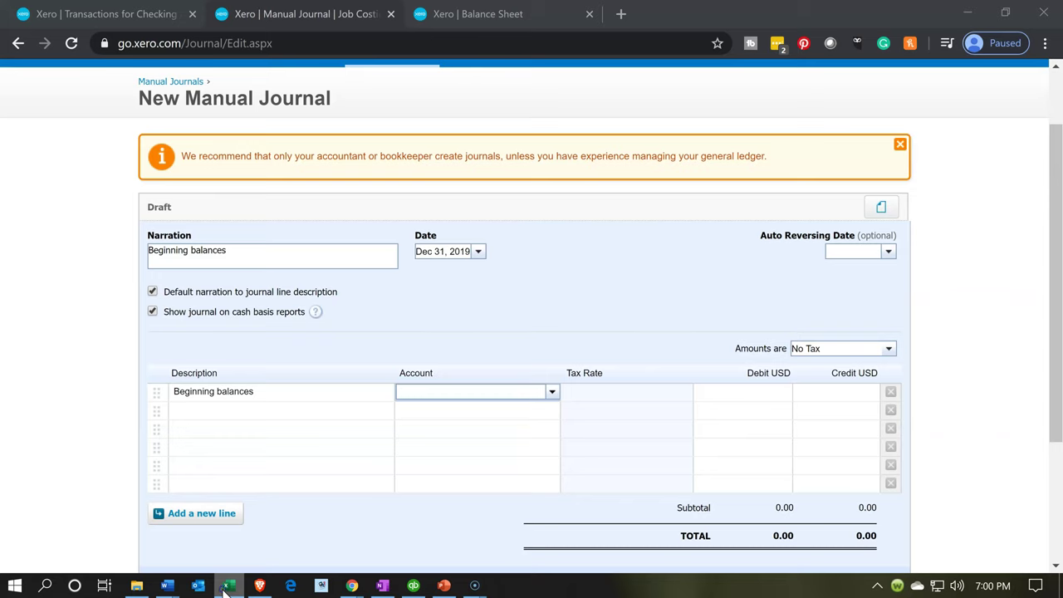
click(548, 396)
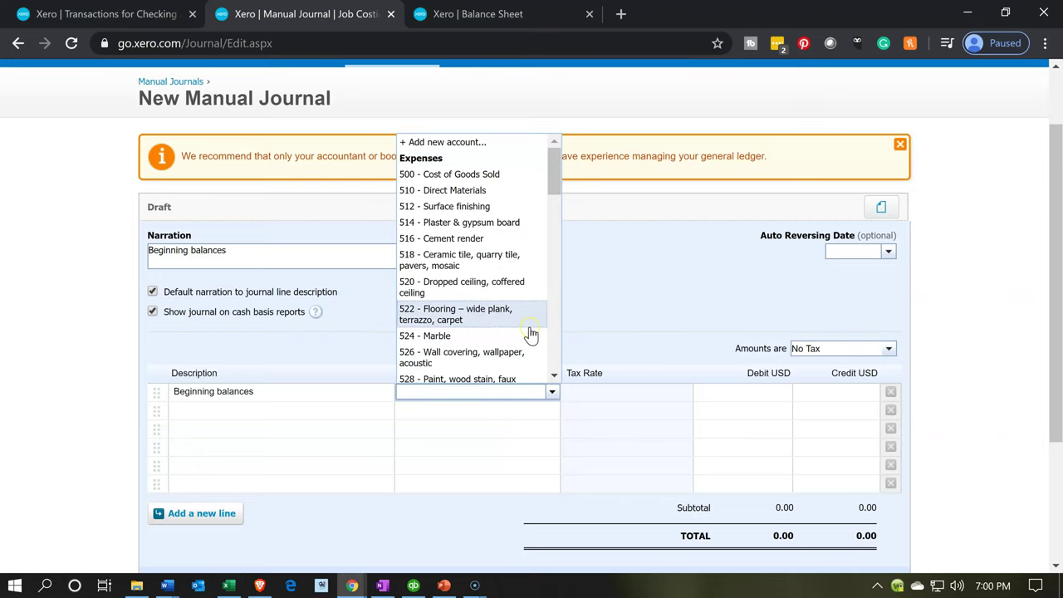
scroll(532, 336, up, 1)
scroll(532, 335, down, 3)
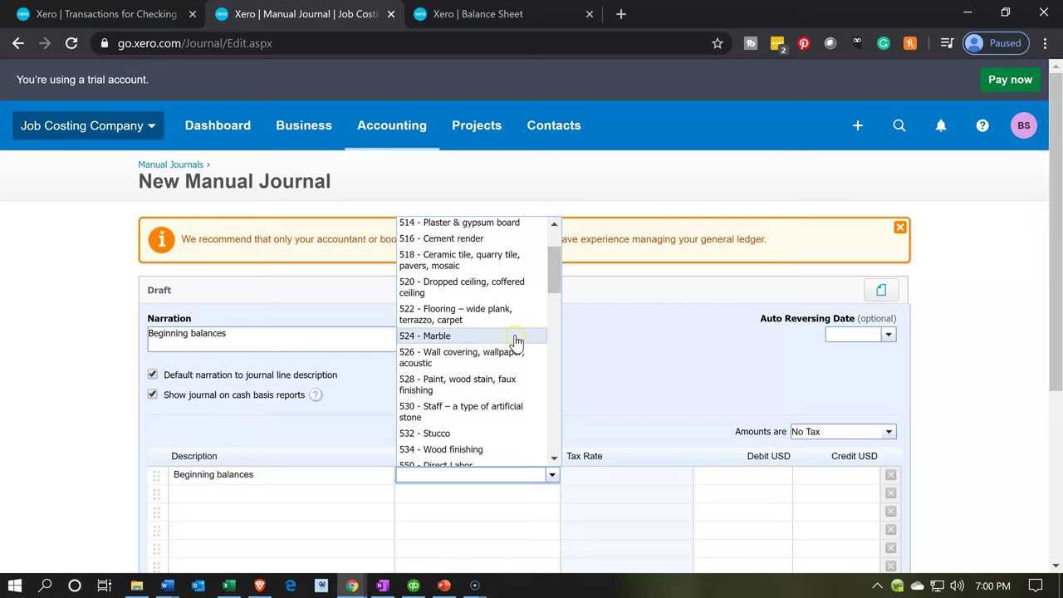
scroll(516, 341, down, 6)
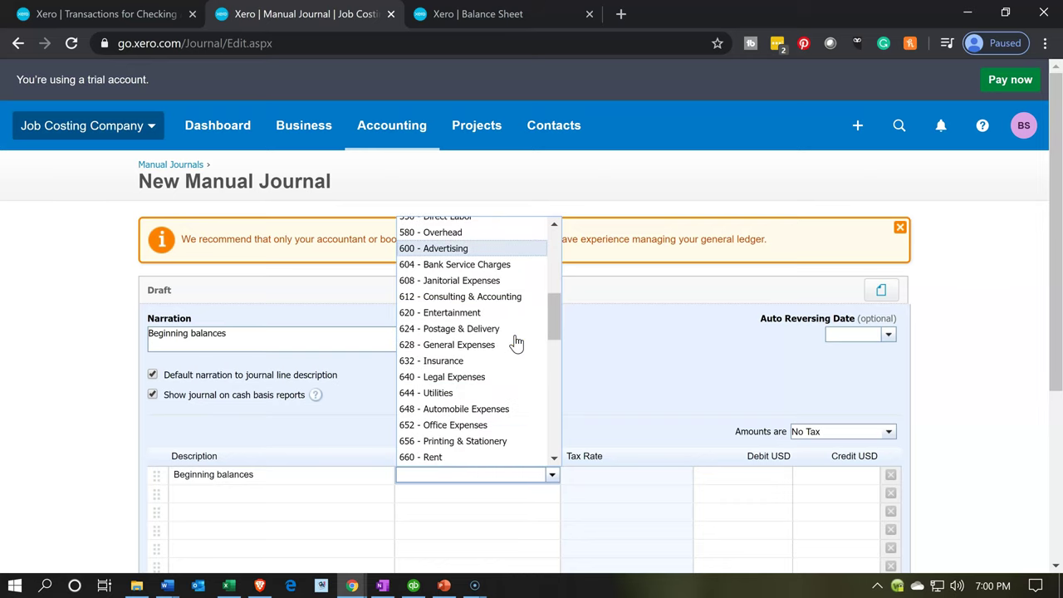
scroll(516, 341, down, 4)
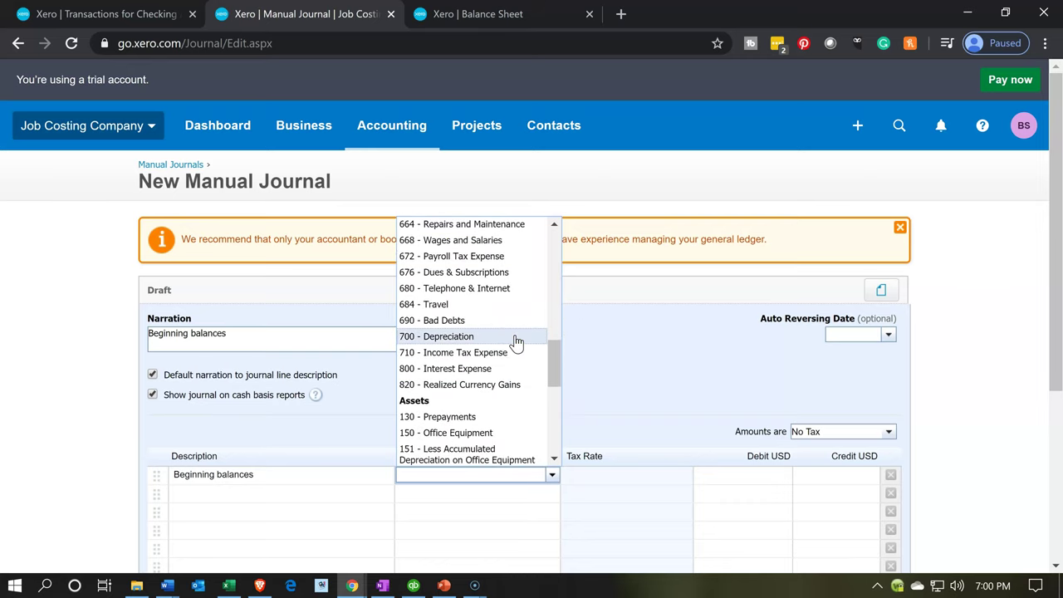
scroll(516, 341, down, 2)
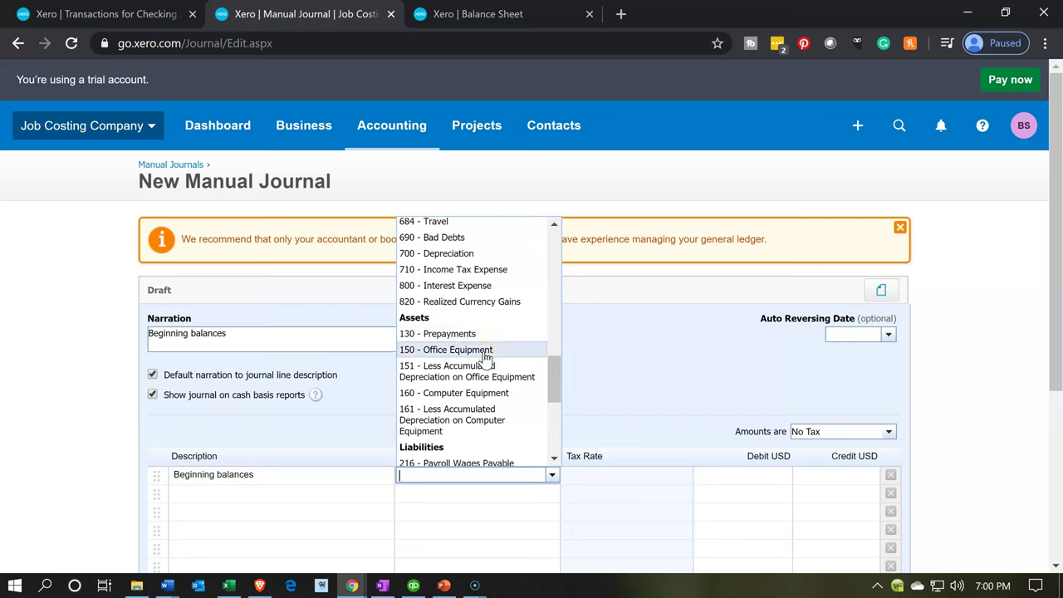
click(486, 350)
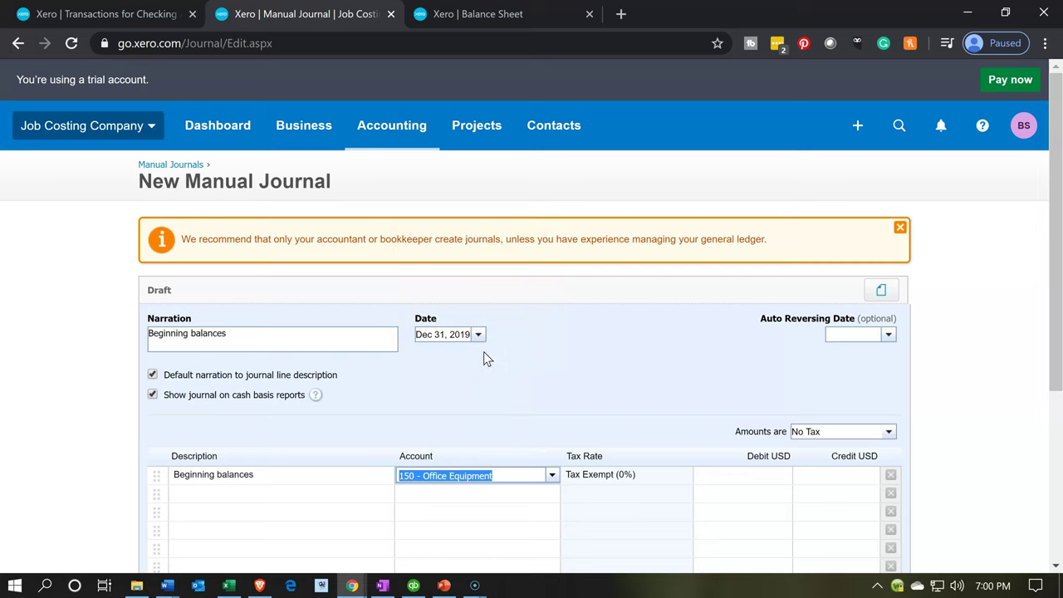
- Move to the Debit cell and check the Office Equipment balance in Excel
key(Tab)
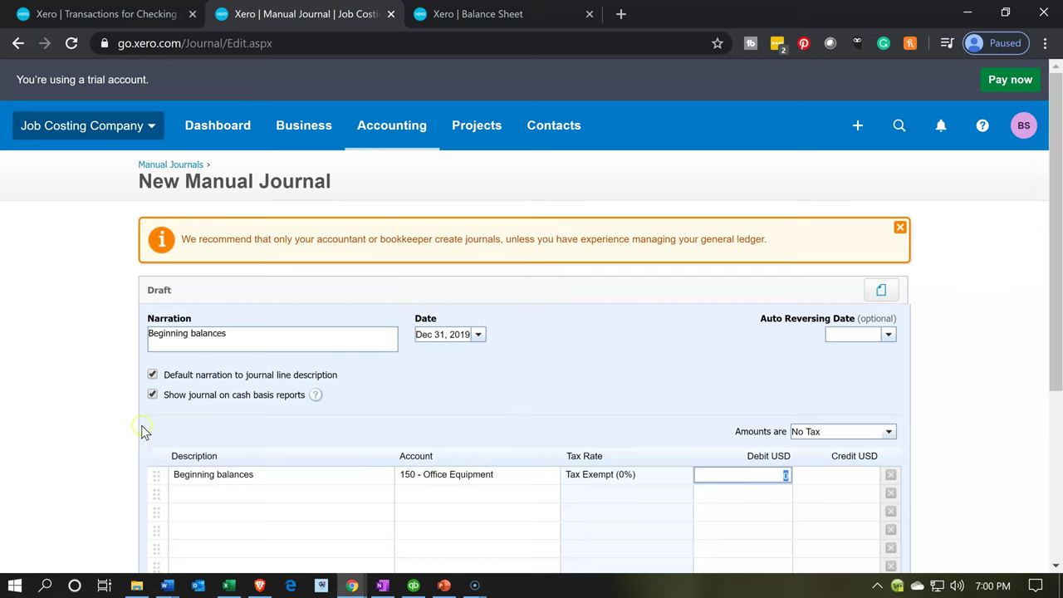
scroll(98, 449, down, 1)
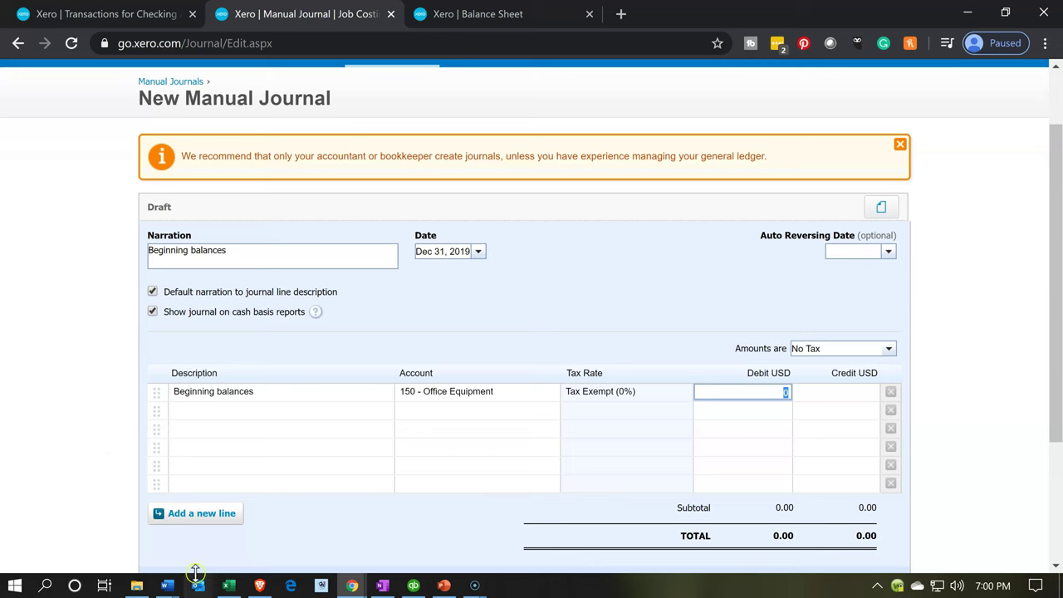
click(229, 586)
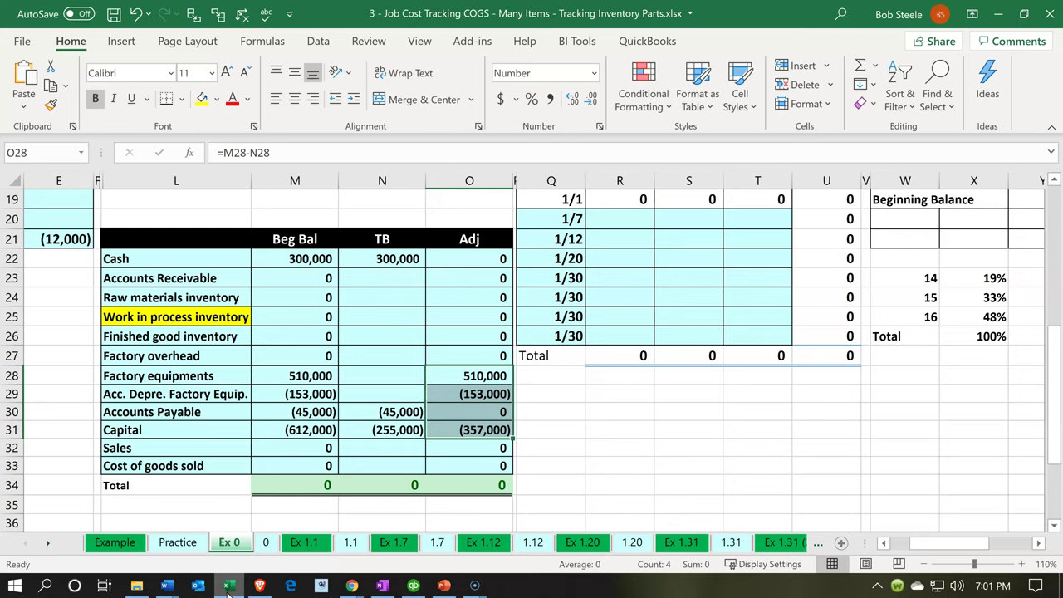
click(229, 586)
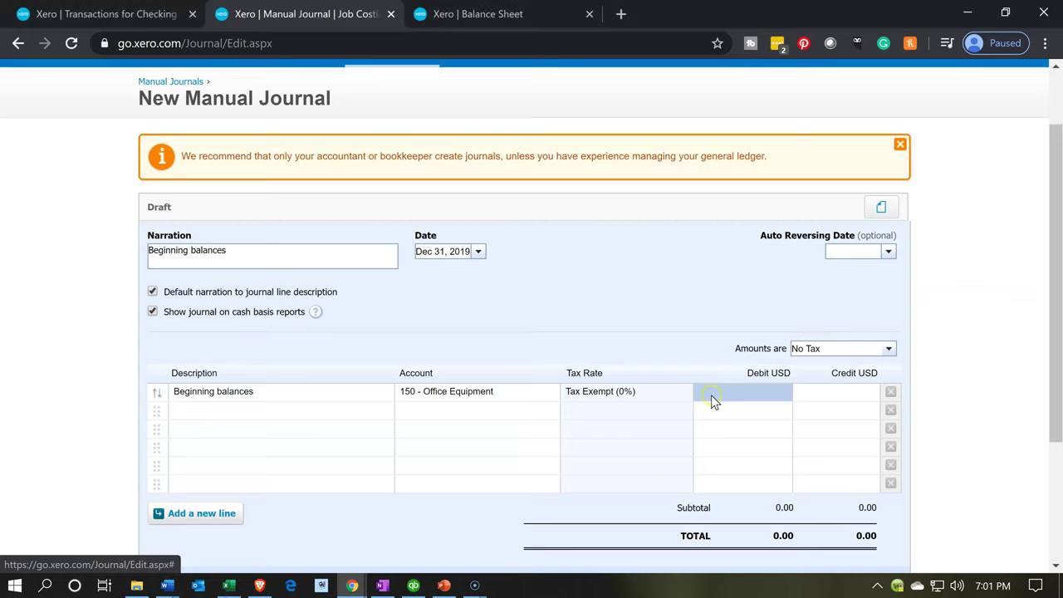
- Debit 510,000.00 to Office Equipment on the first line
click(713, 395)
text(510)
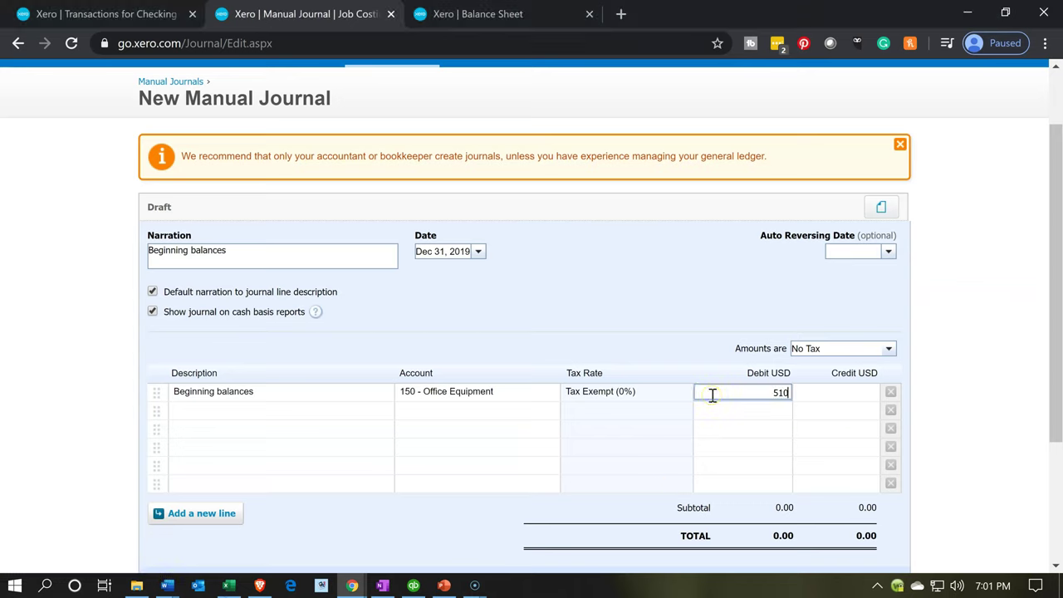
key(Tab)
key(Tab)
key(Tab)
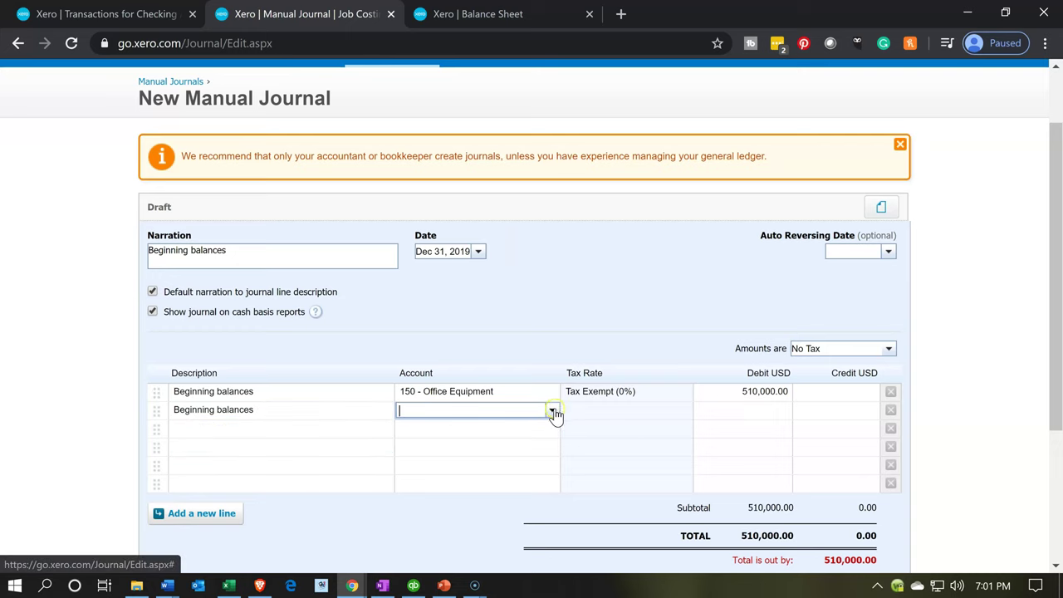
- Code line 2 to 151 - Less Accumulated Depreciation, checking Excel before entering the credit
click(553, 410)
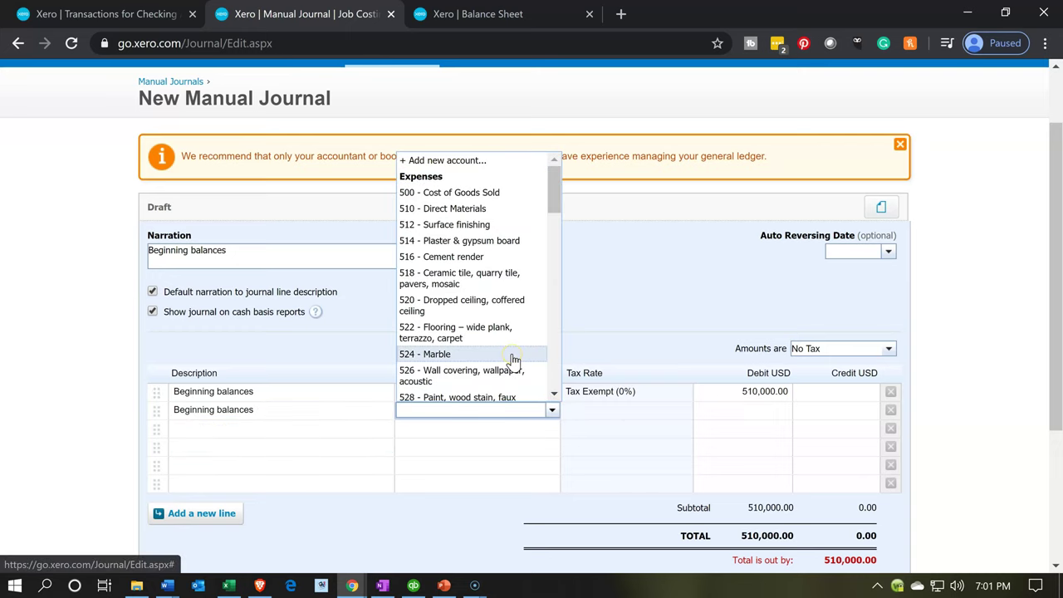
scroll(514, 361, down, 5)
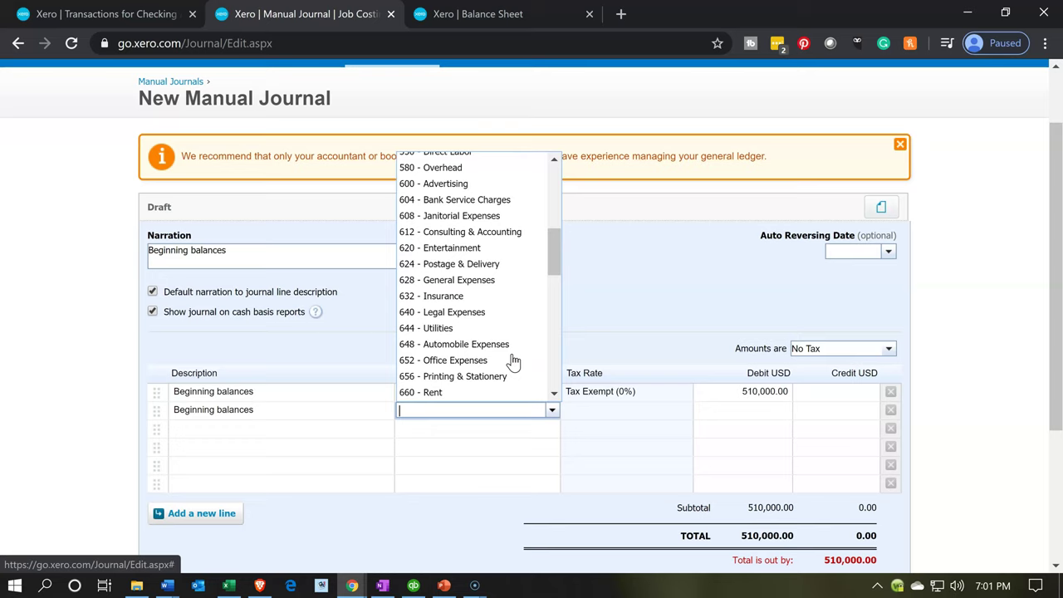
scroll(515, 361, down, 4)
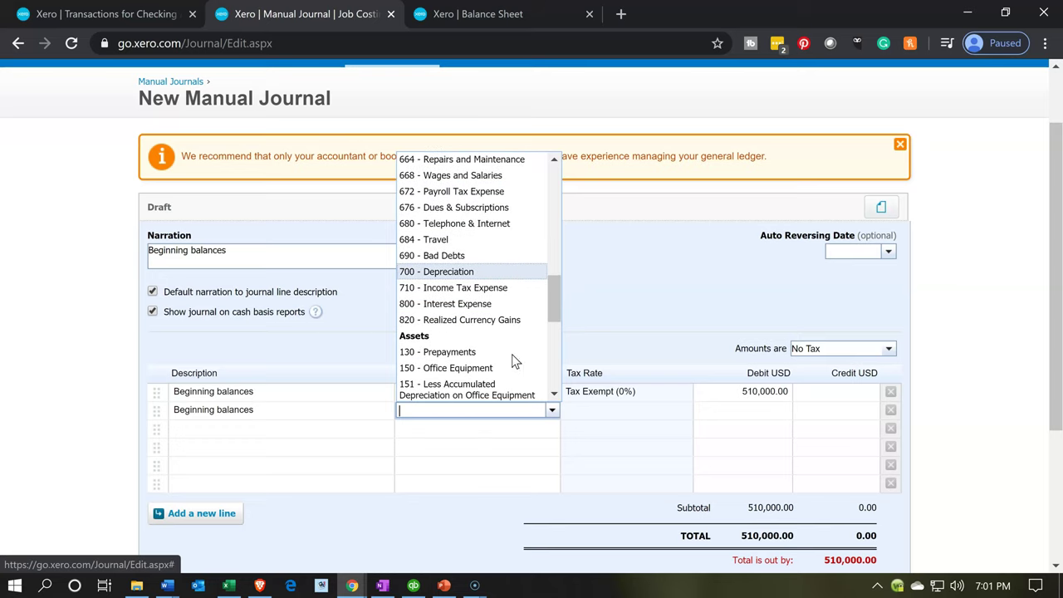
click(495, 391)
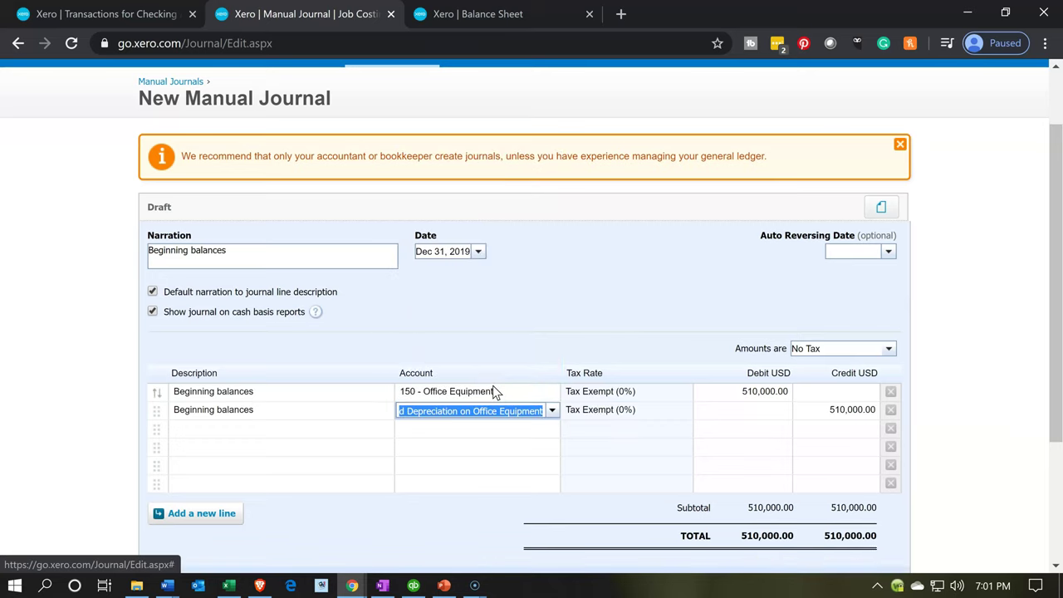
key(Tab)
key(Tab)
key(Tab)
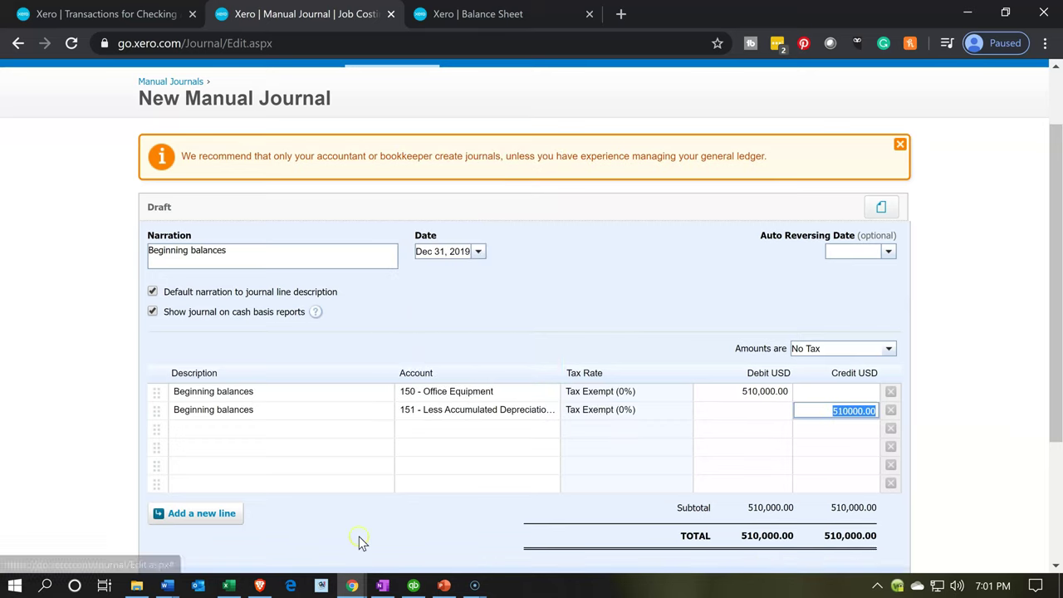
click(253, 586)
click(236, 587)
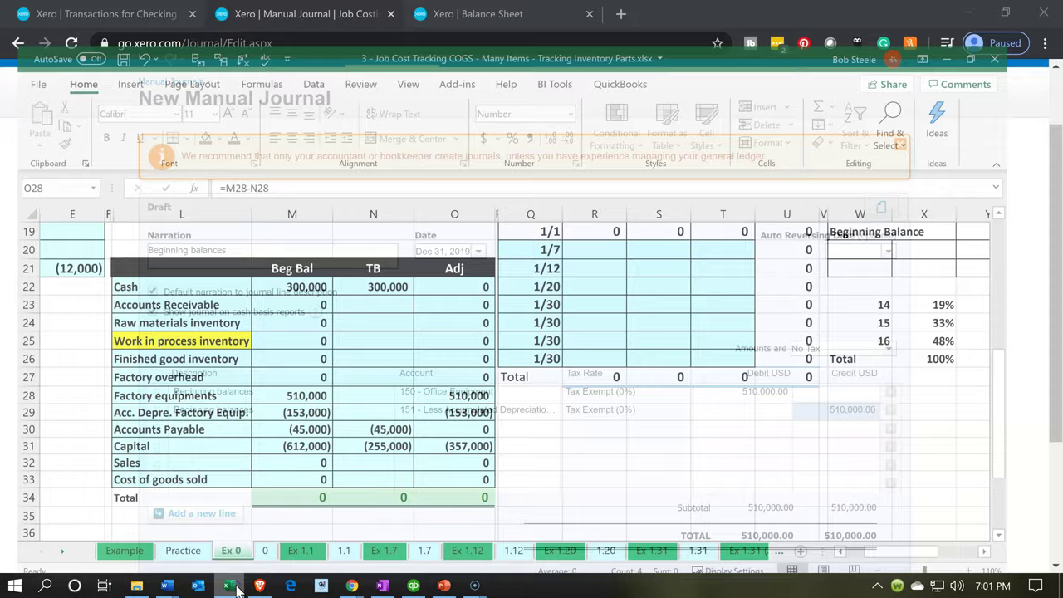
click(236, 587)
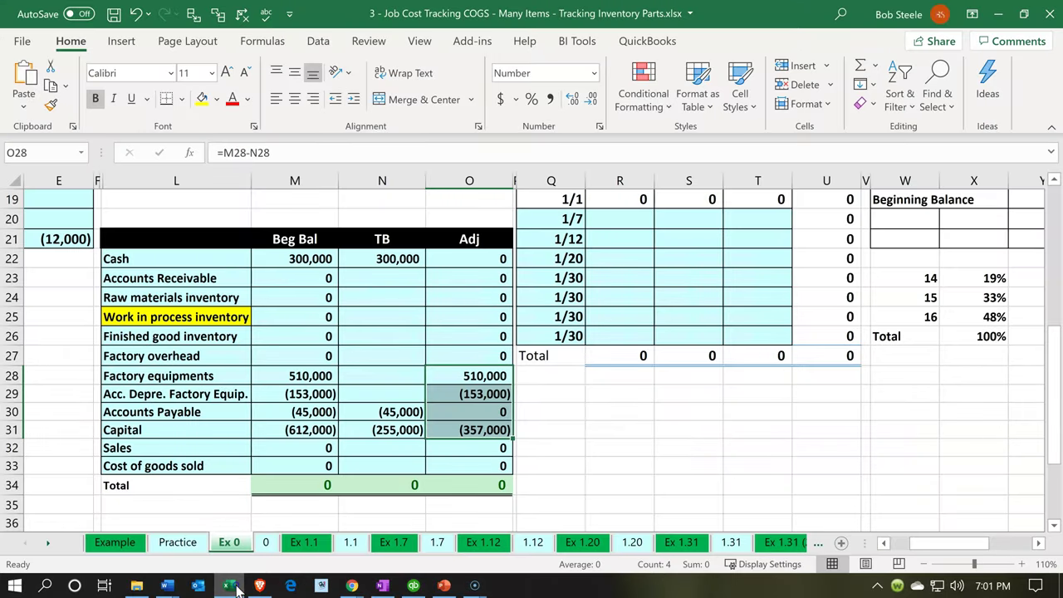
click(834, 412)
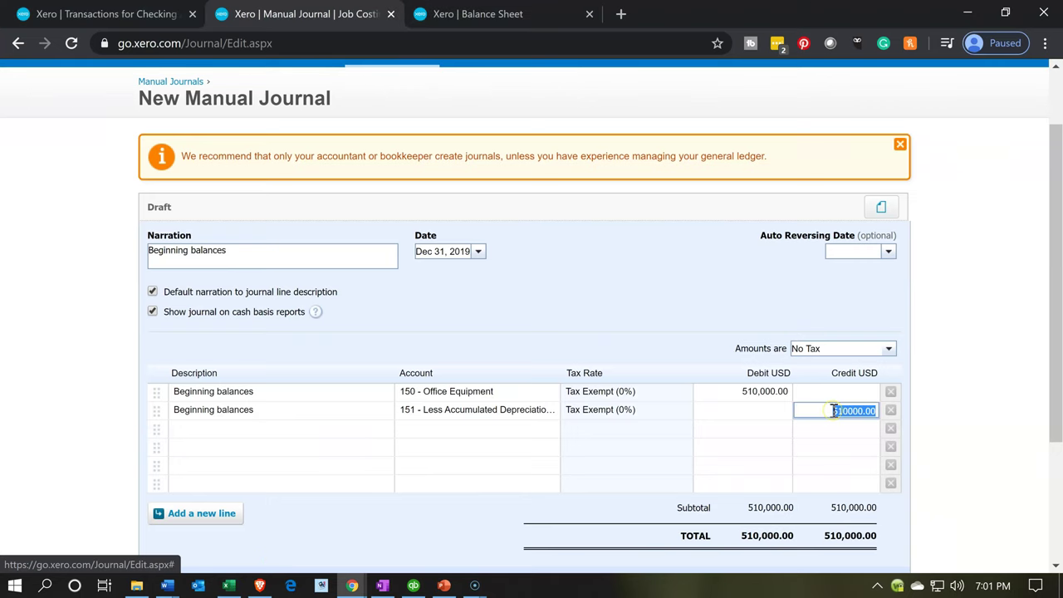
- Credit 153,000 on line 2 and code line 3 to 320 - Retained Earnings for 357,000
text(153000)
key(Tab)
key(Tab)
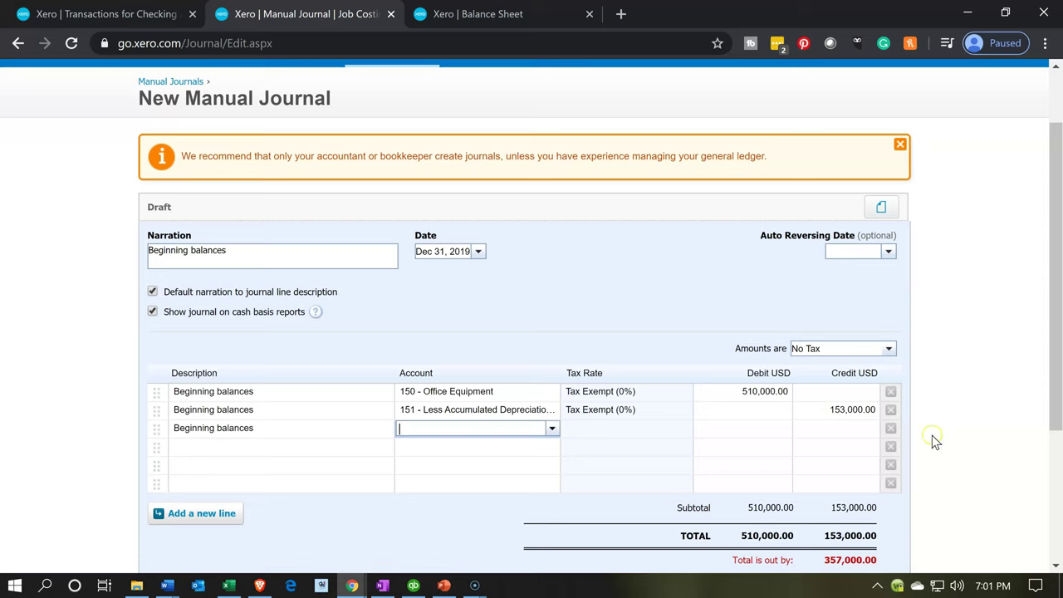
click(553, 431)
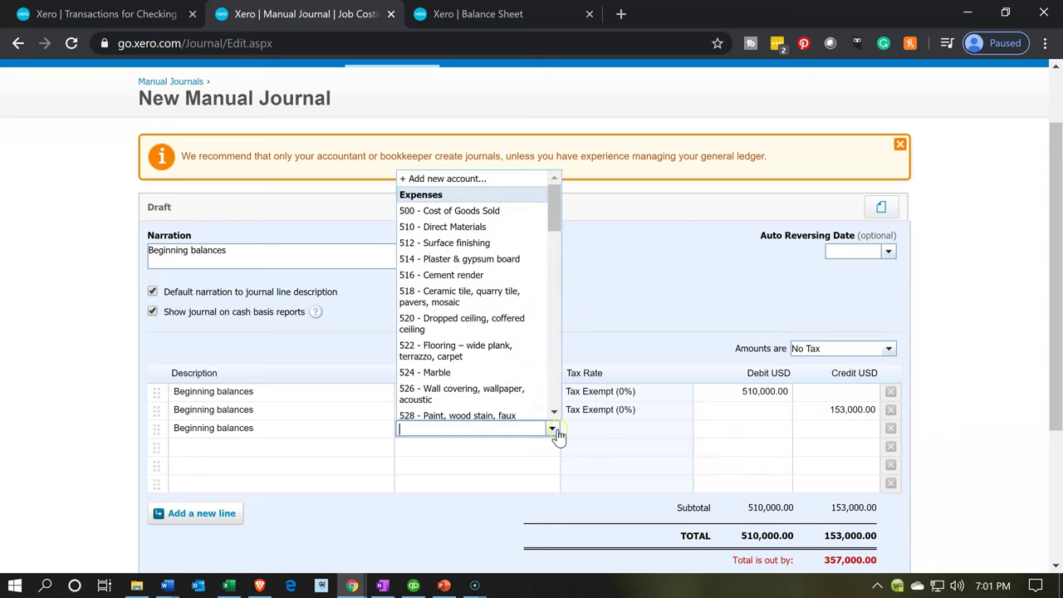
scroll(484, 349, up, 1)
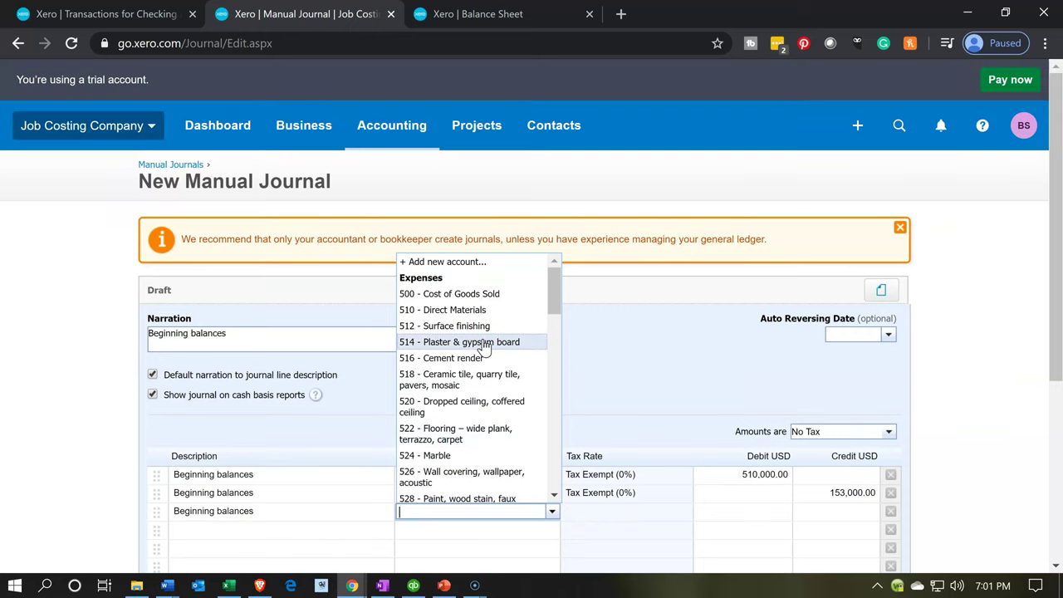
scroll(484, 349, down, 1)
scroll(484, 348, down, 8)
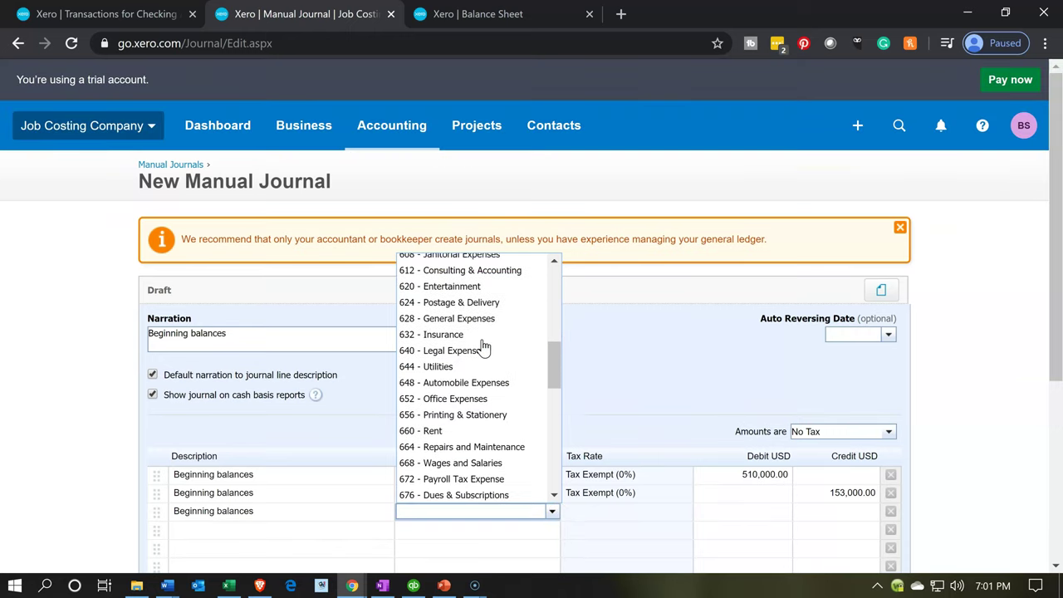
scroll(485, 349, down, 6)
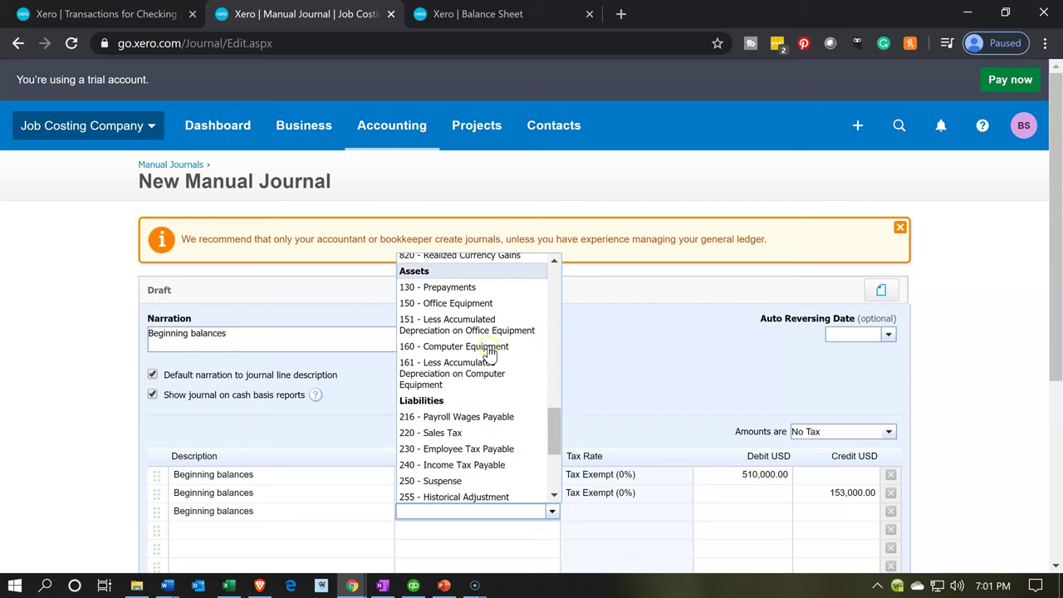
scroll(498, 446, down, 2)
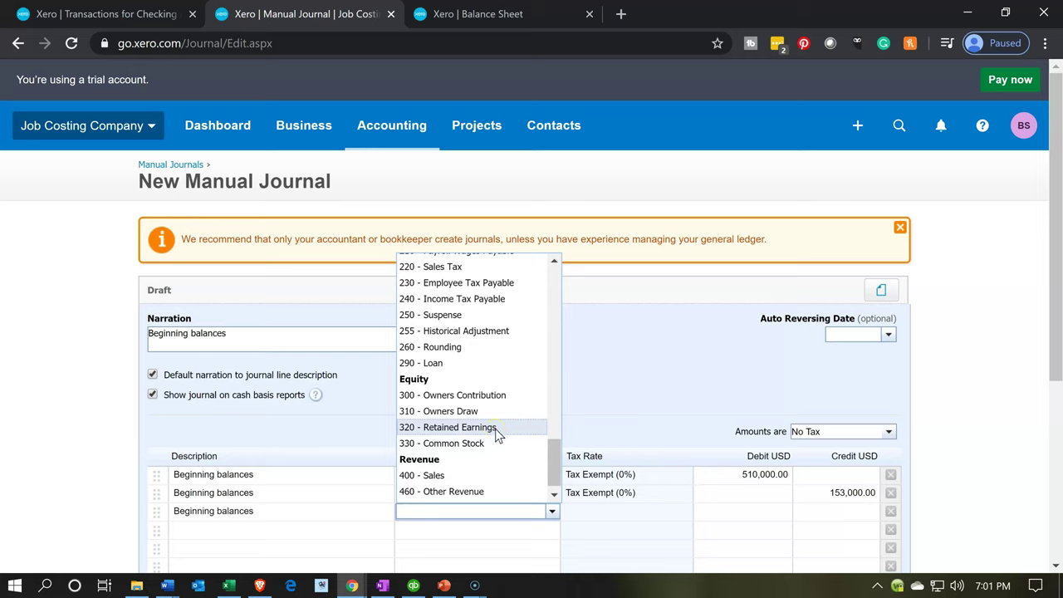
click(495, 428)
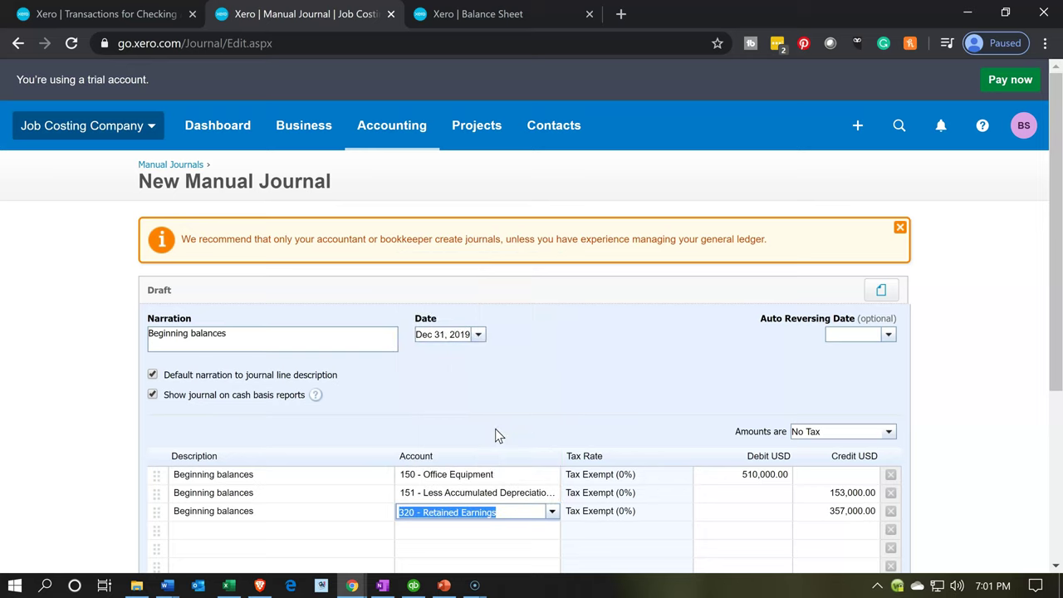
key(Tab)
key(Tab)
key(Tab)
- Verify the 357,000 capital figure against the formula in Excel cell O31
scroll(495, 429, down, 1)
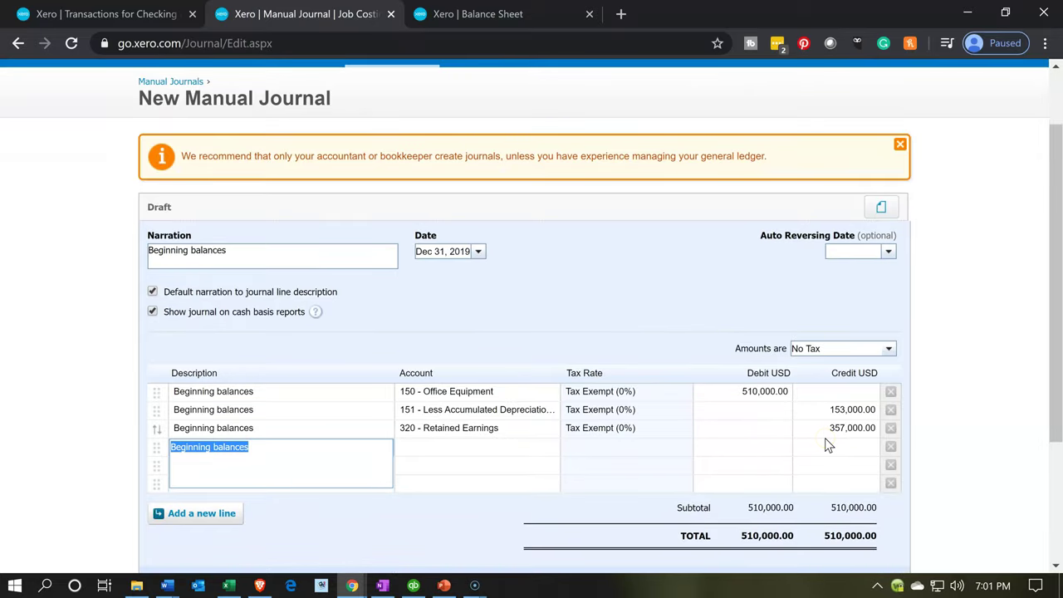
click(234, 587)
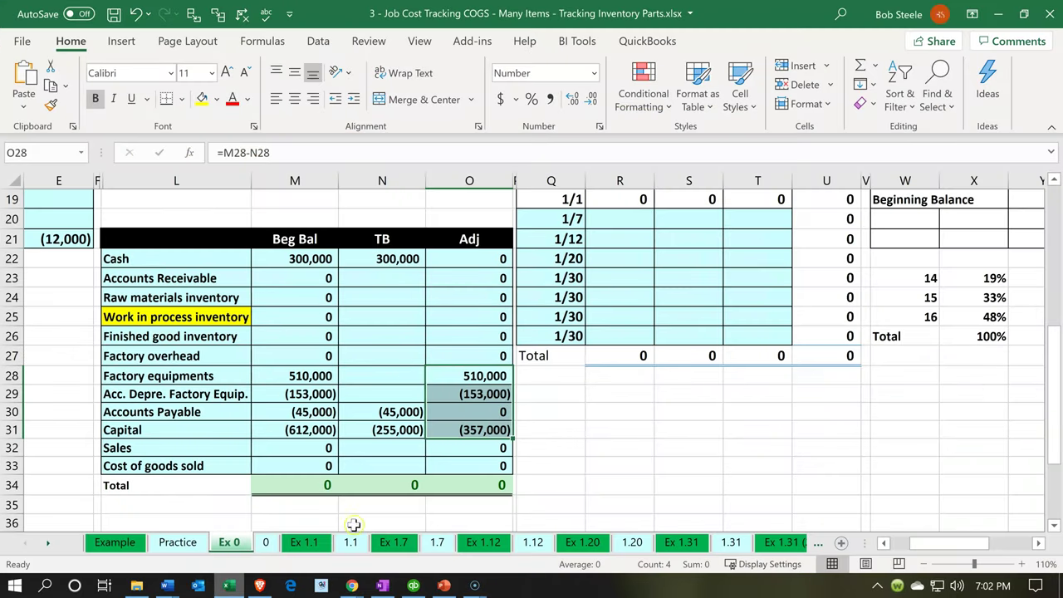
click(441, 432)
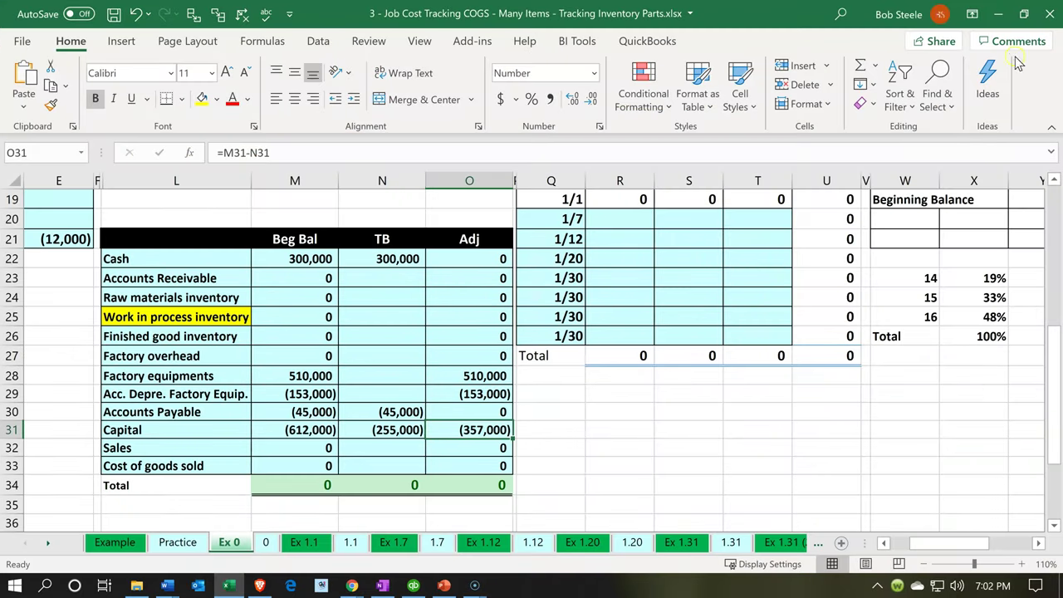
click(997, 20)
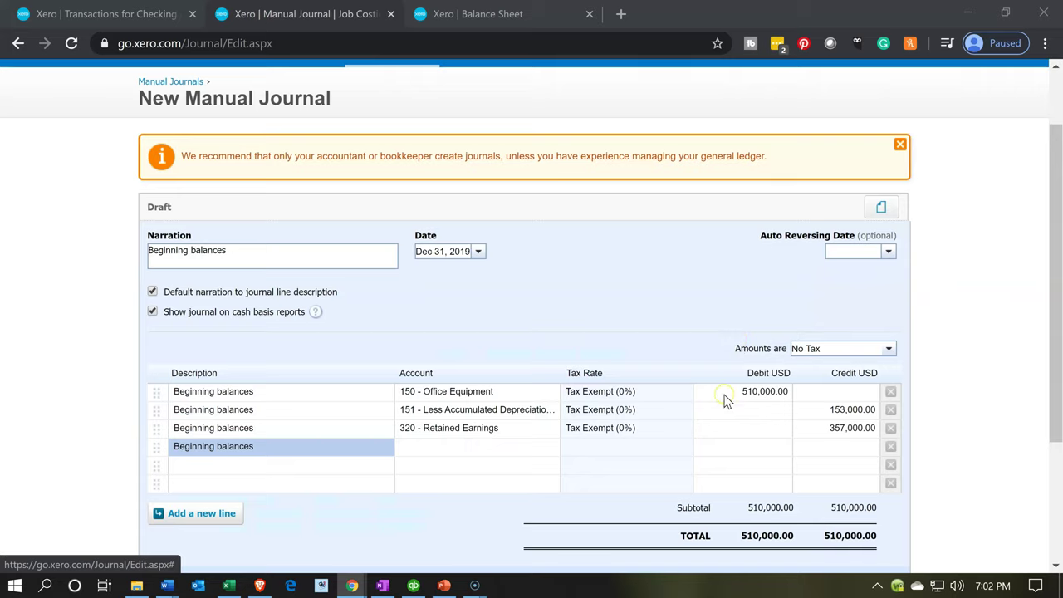
- Post the balanced Beginning balances manual journal
scroll(724, 402, down, 1)
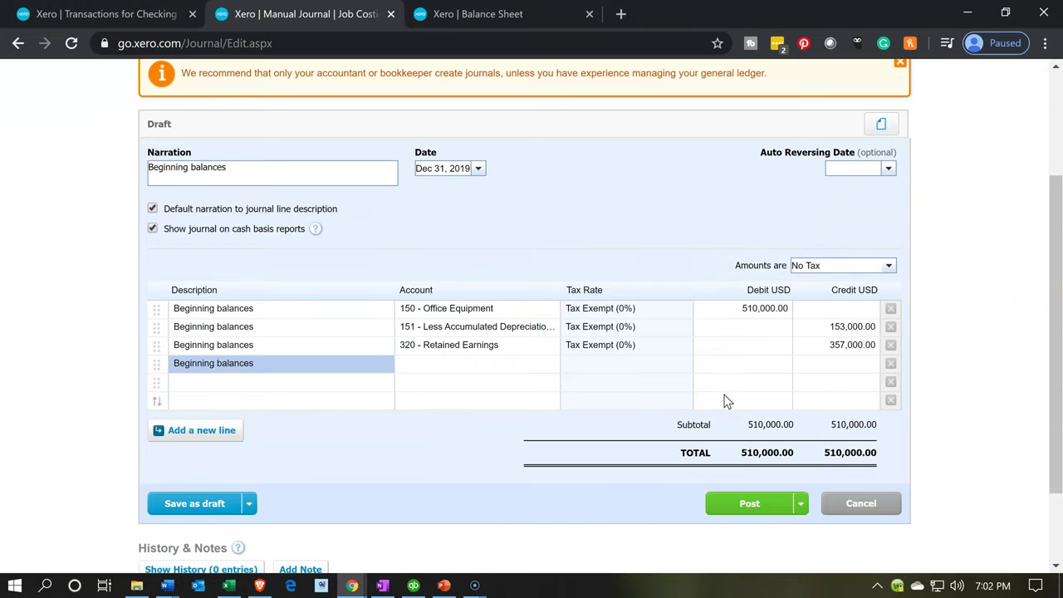
click(759, 503)
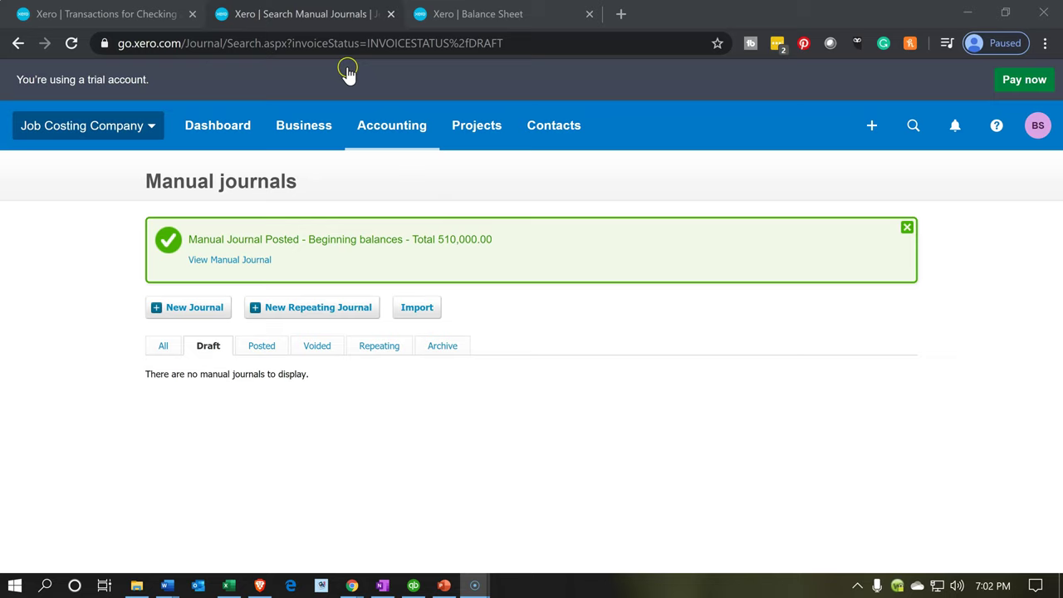
click(380, 131)
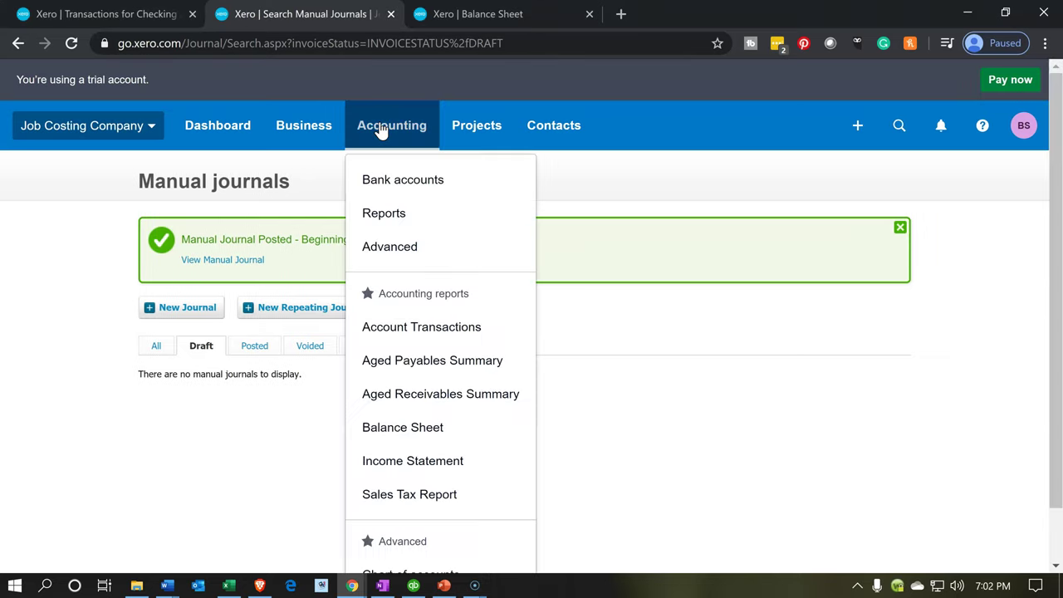
scroll(417, 318, down, 2)
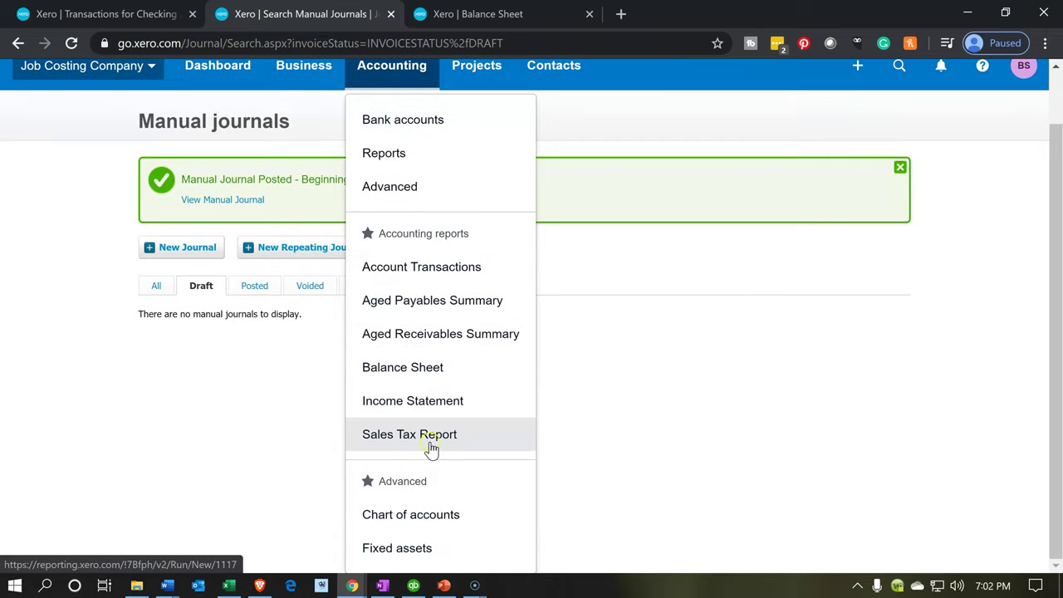
click(434, 517)
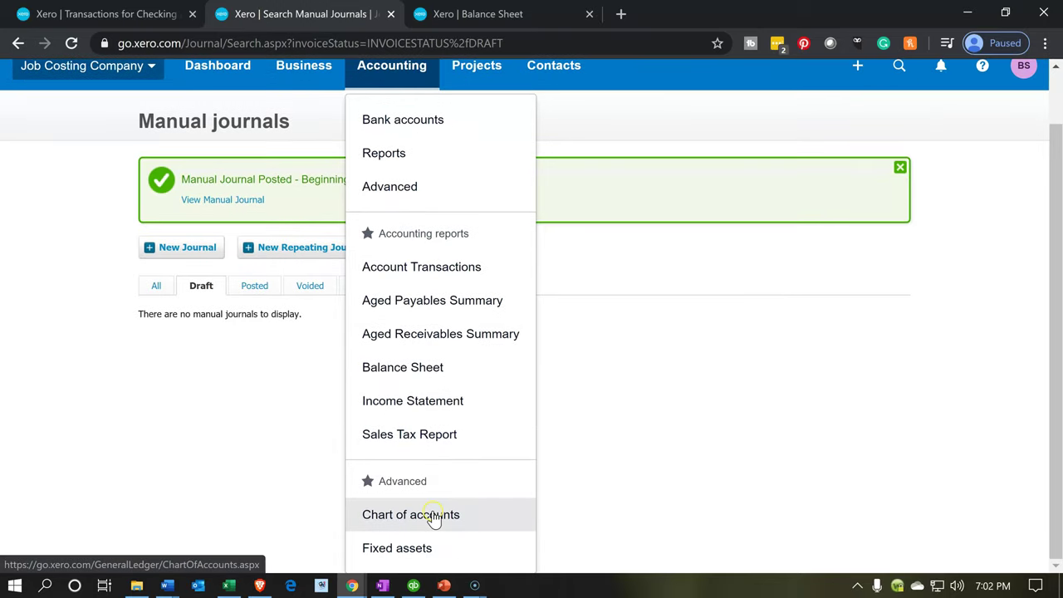
- Open the Trial Balance report from the Accounting reports list
click(424, 158)
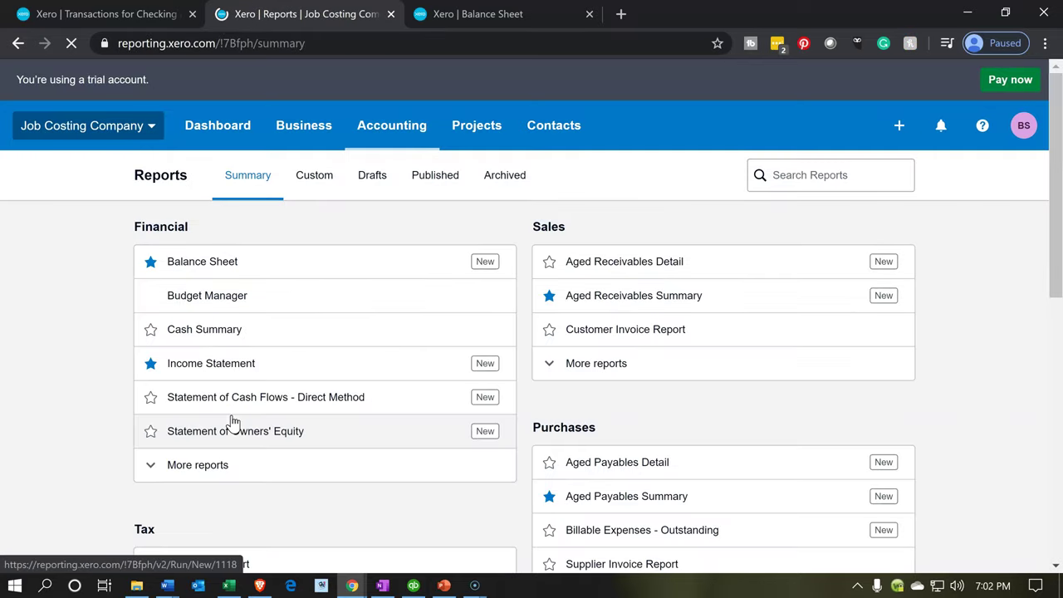
scroll(233, 422, down, 7)
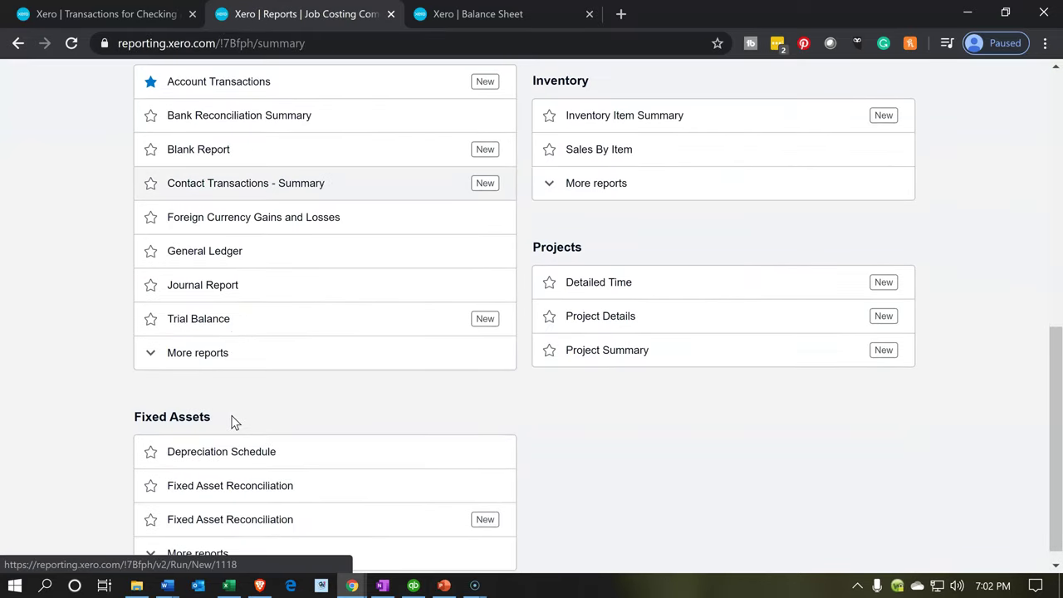
scroll(232, 422, up, 1)
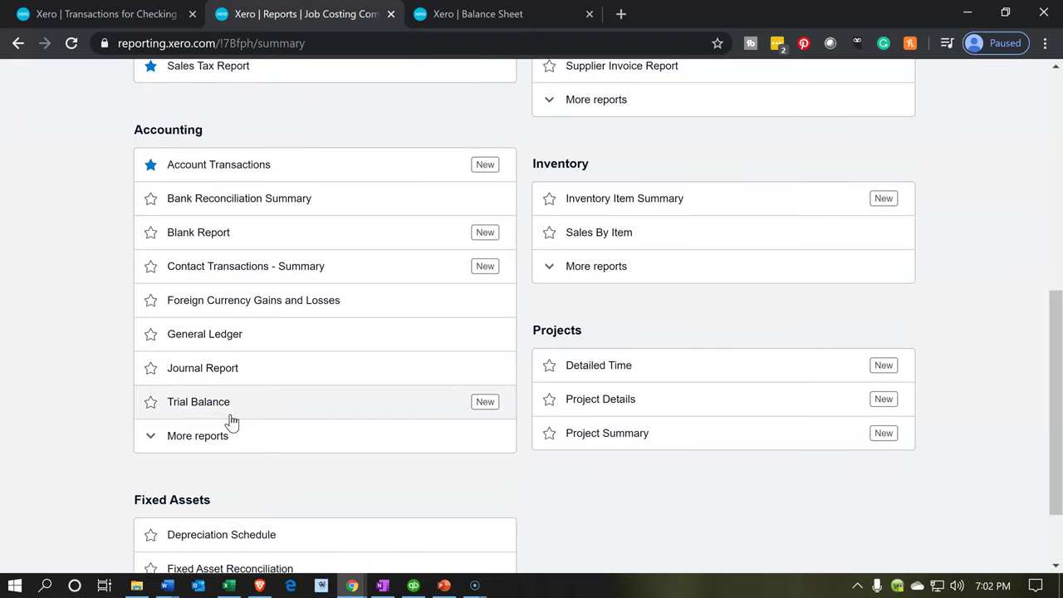
click(222, 418)
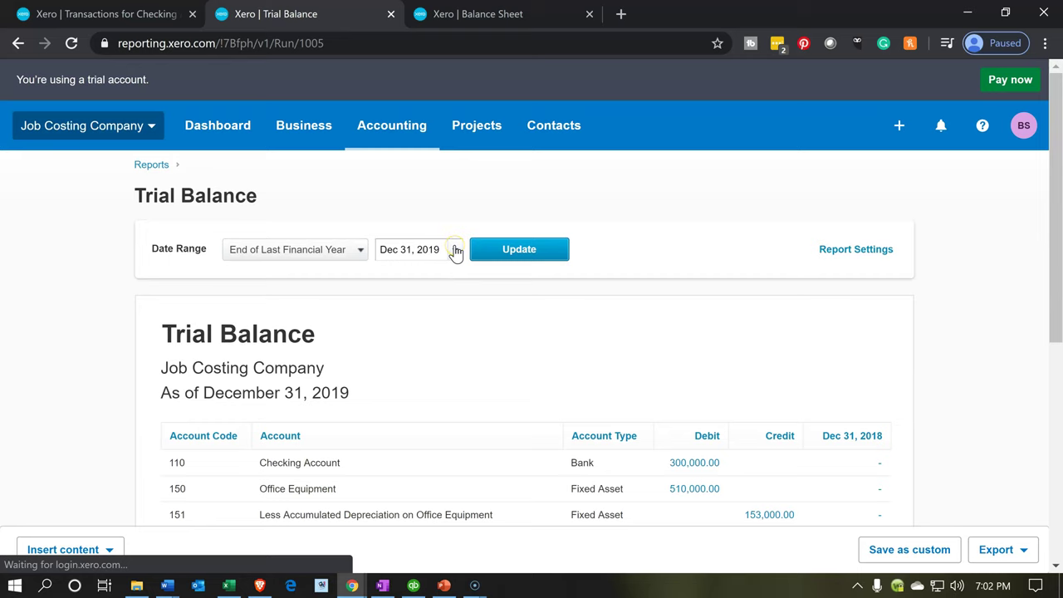
- Run the Trial Balance as of January 31, 2020, showing 810,000.00 total debits and credits
click(455, 251)
click(516, 484)
click(638, 279)
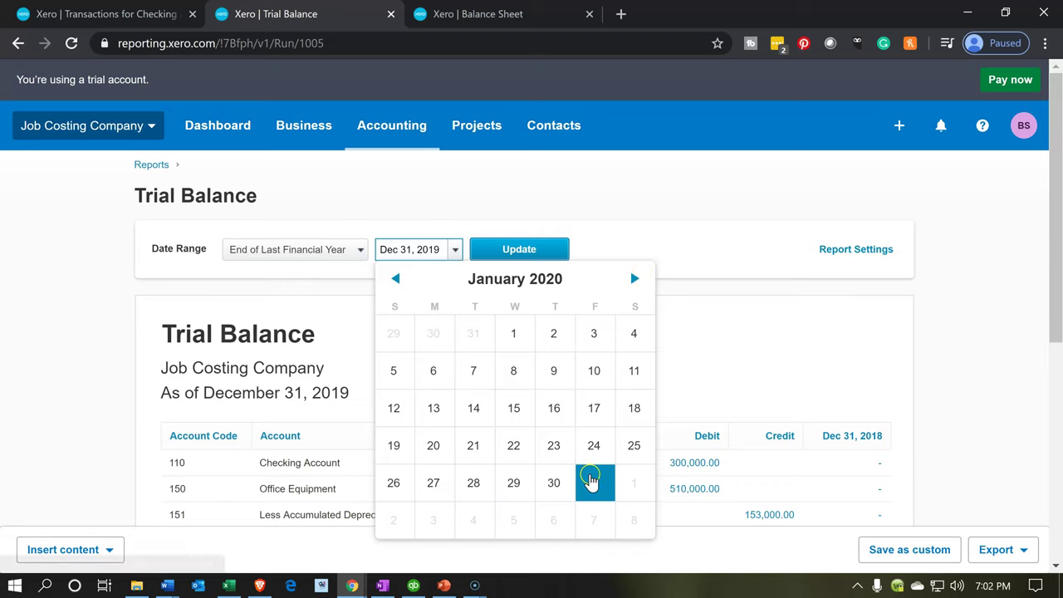
click(591, 481)
click(540, 256)
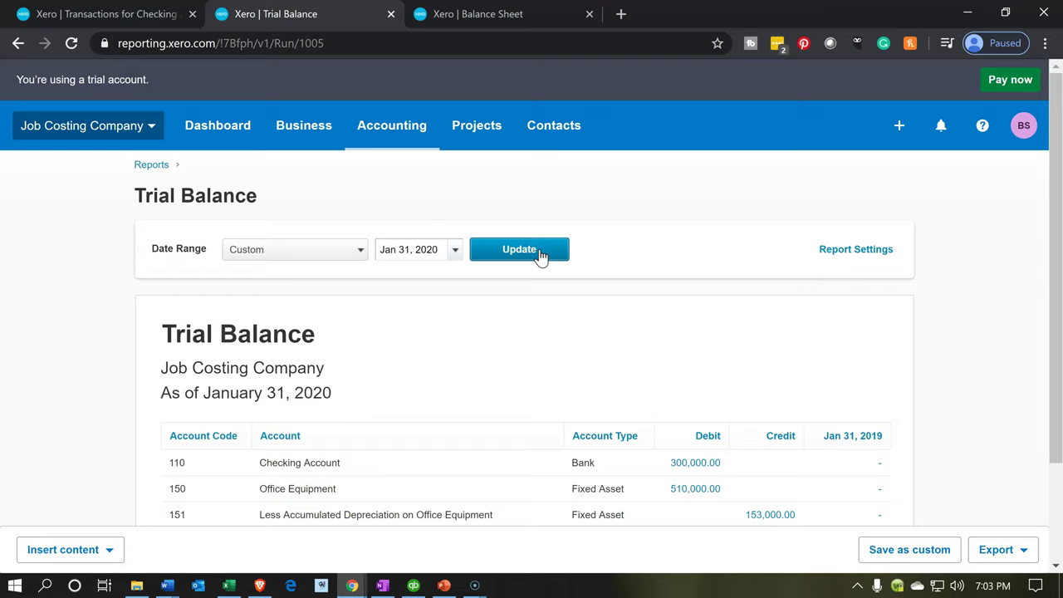
scroll(541, 256, down, 3)
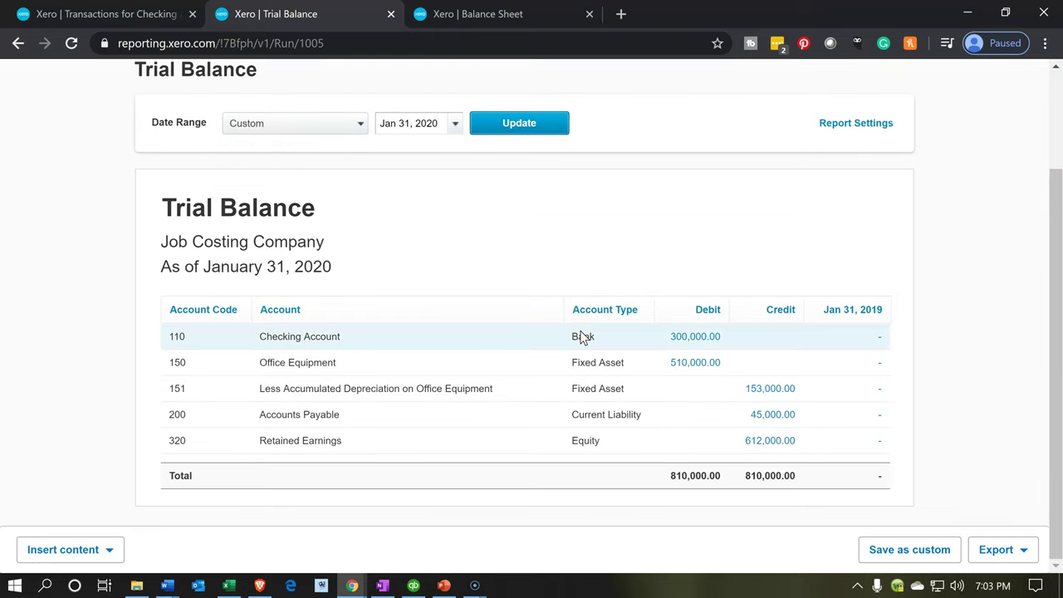
click(229, 587)
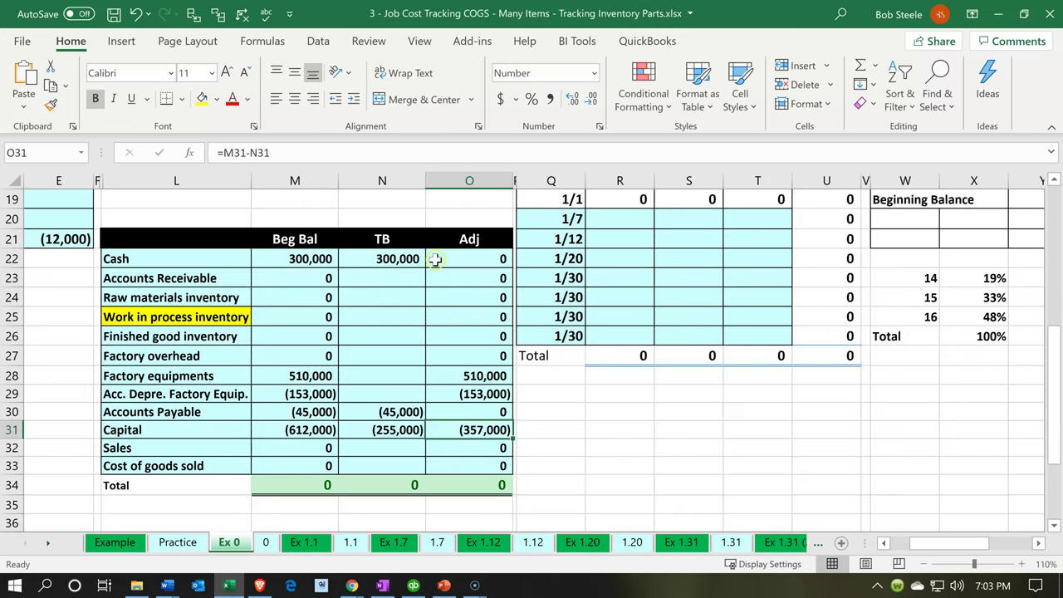
- Compare Excel's Cash (300,000) and Capital (612,000) balances against Xero's January 31 trial balance
scroll(435, 264, up, 1)
scroll(436, 264, up, 5)
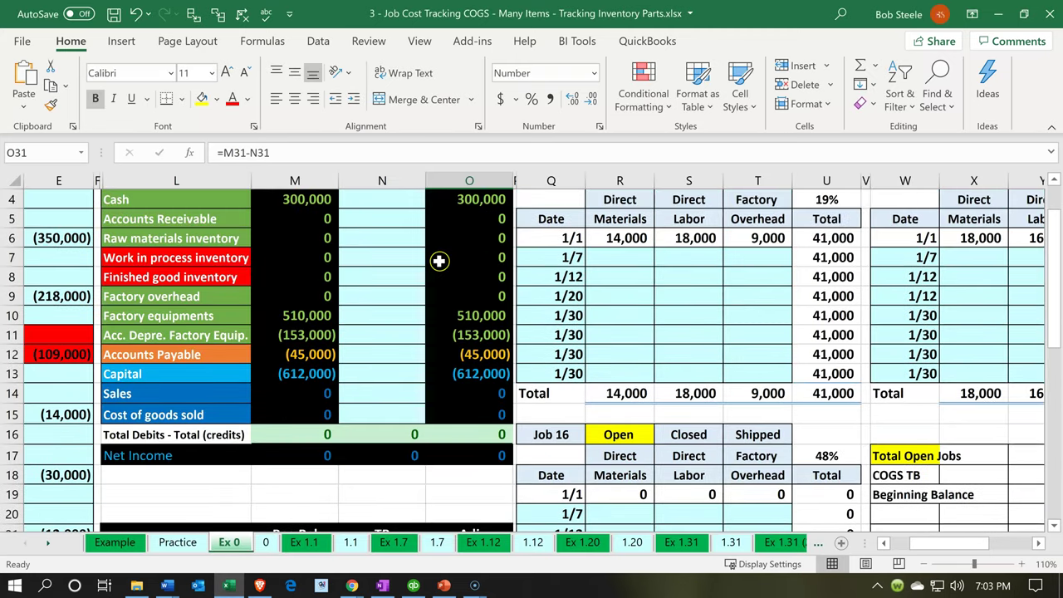
click(453, 201)
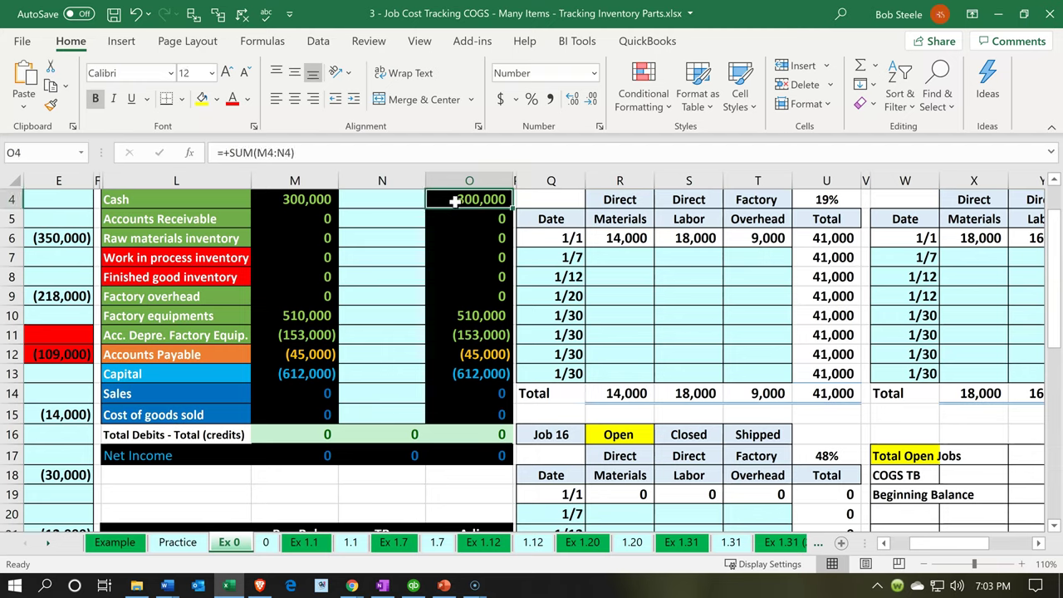
click(226, 586)
click(226, 587)
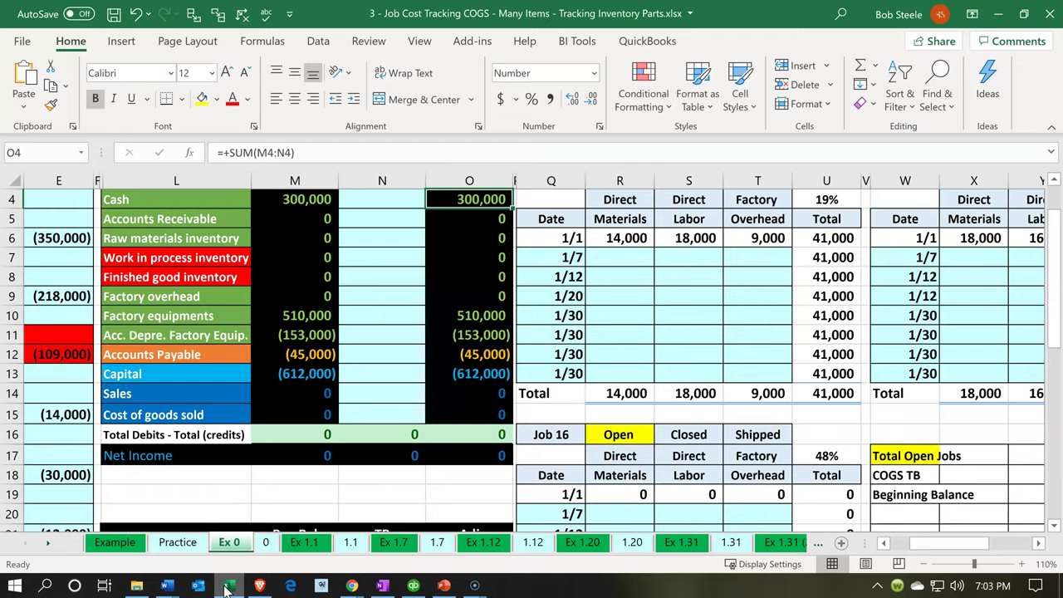
click(226, 586)
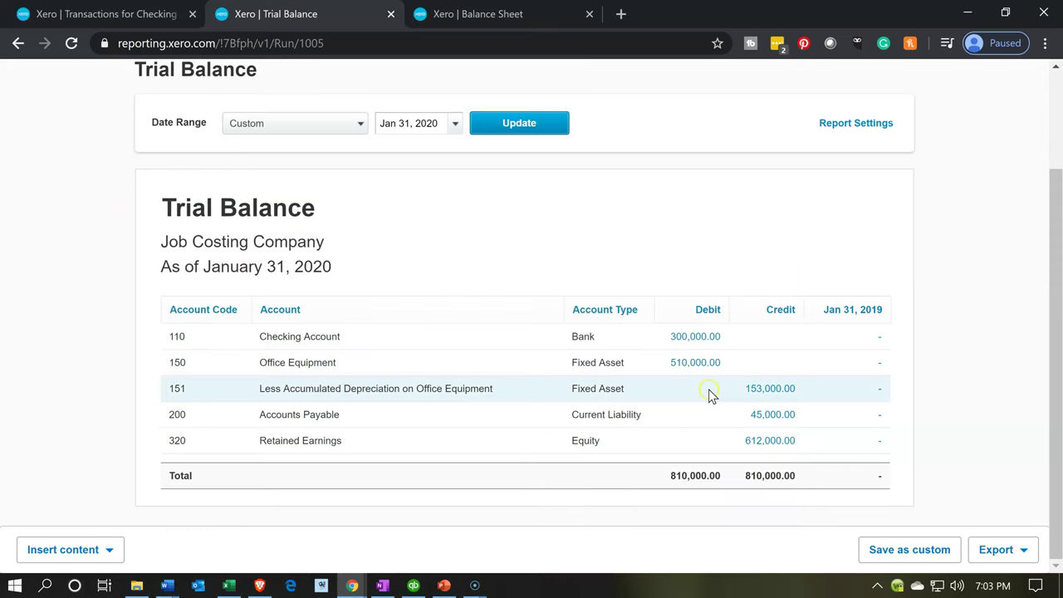
click(226, 586)
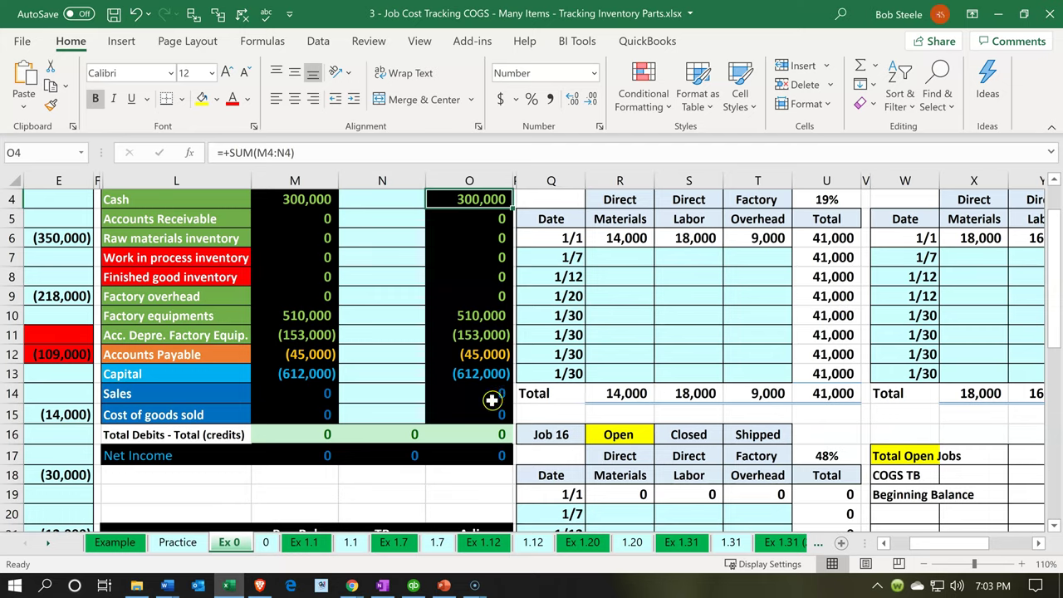
click(229, 587)
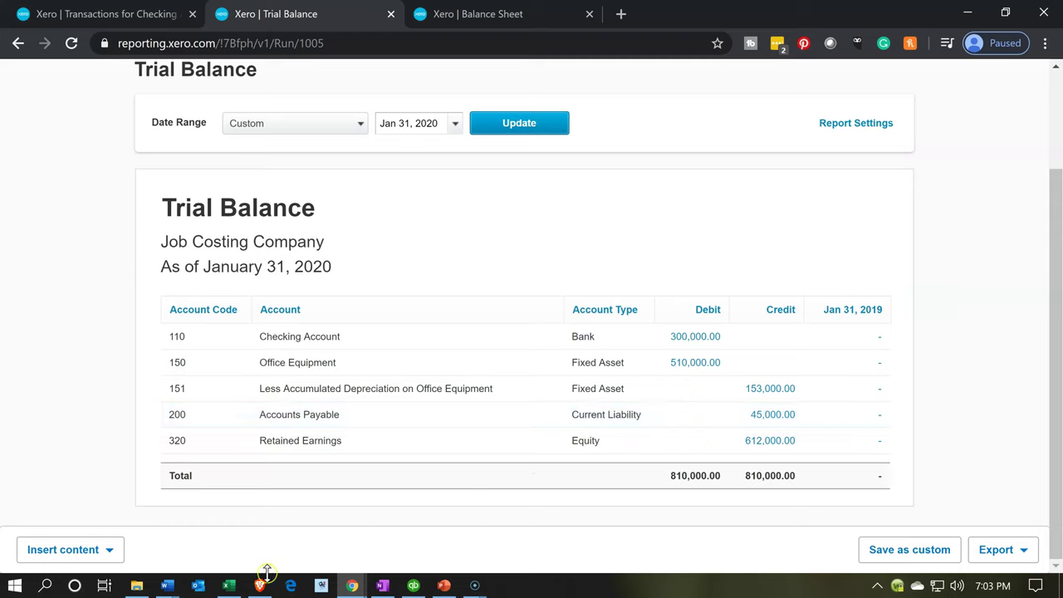
click(231, 587)
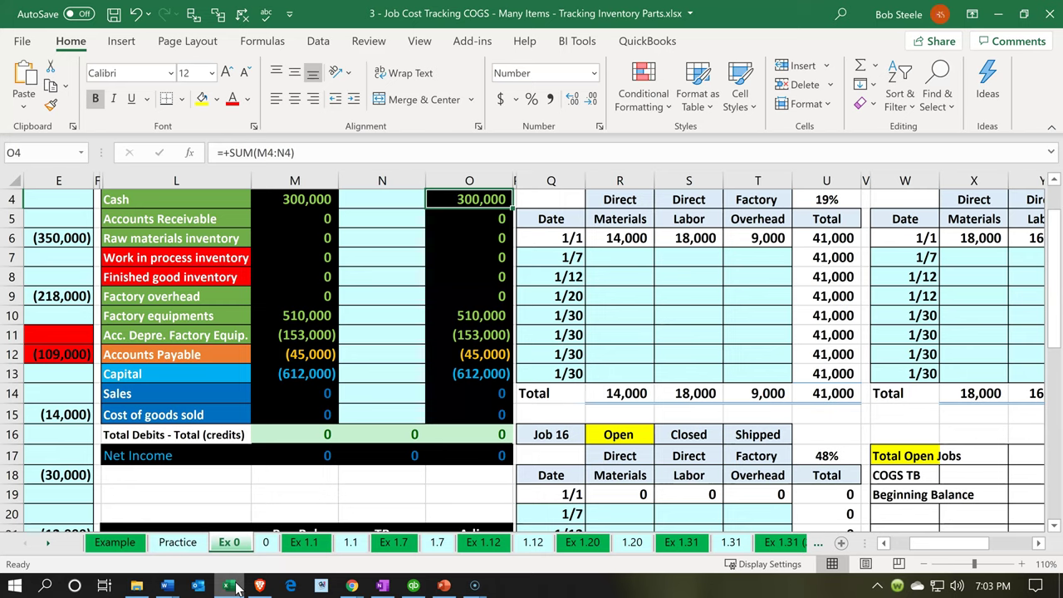
click(458, 378)
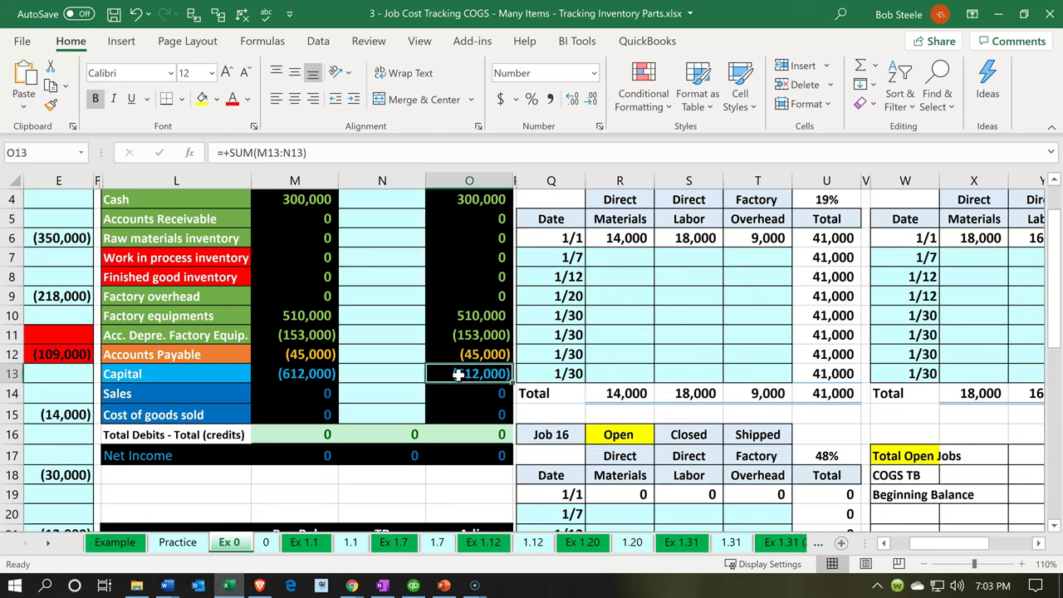
click(234, 587)
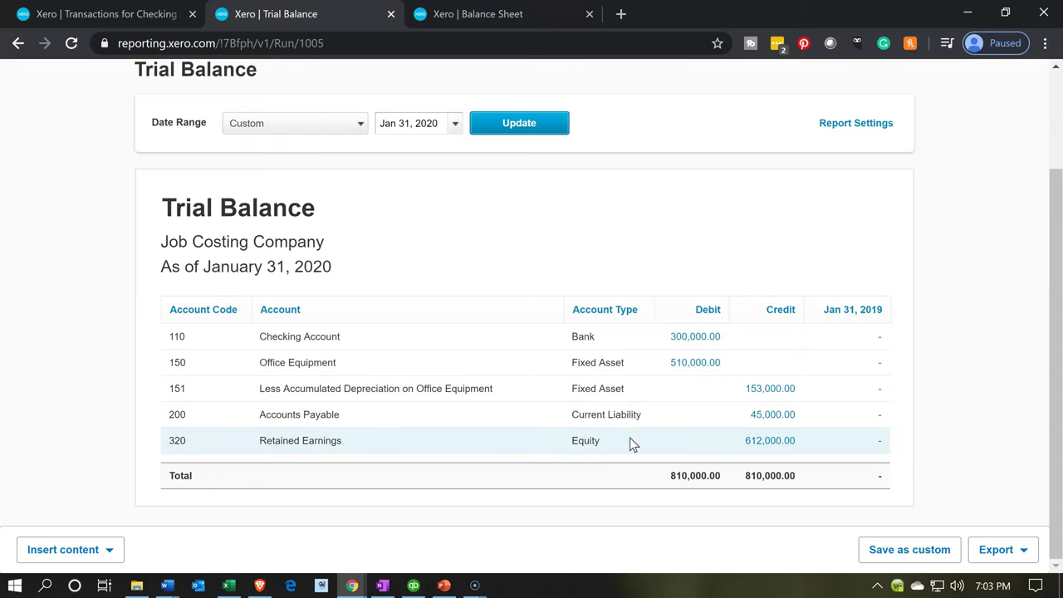
- Rerun the Balance Sheet as of January 1, 2020 to show total assets of 657,000.00
click(504, 15)
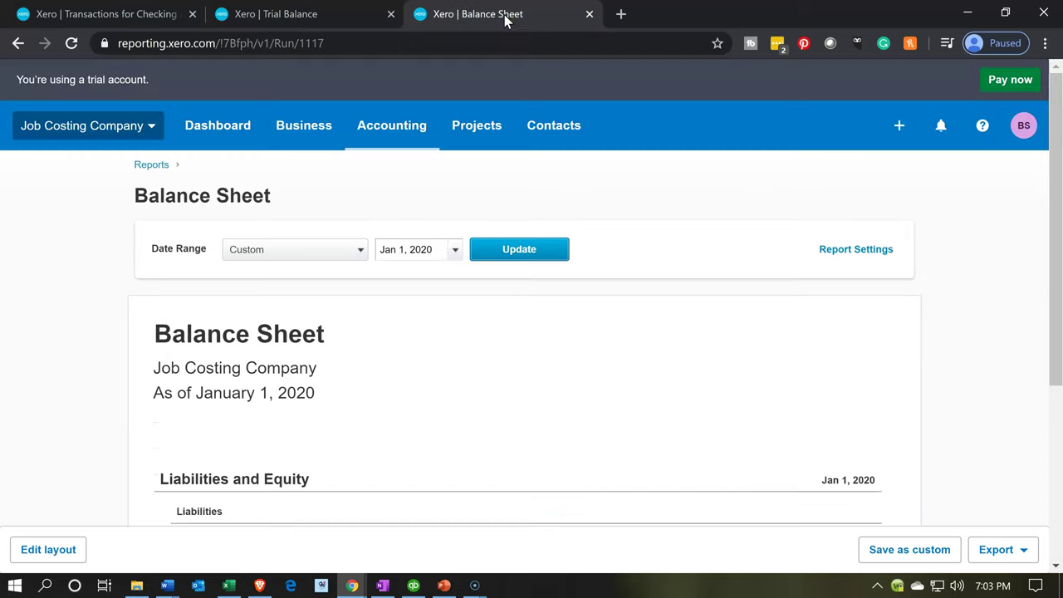
click(513, 254)
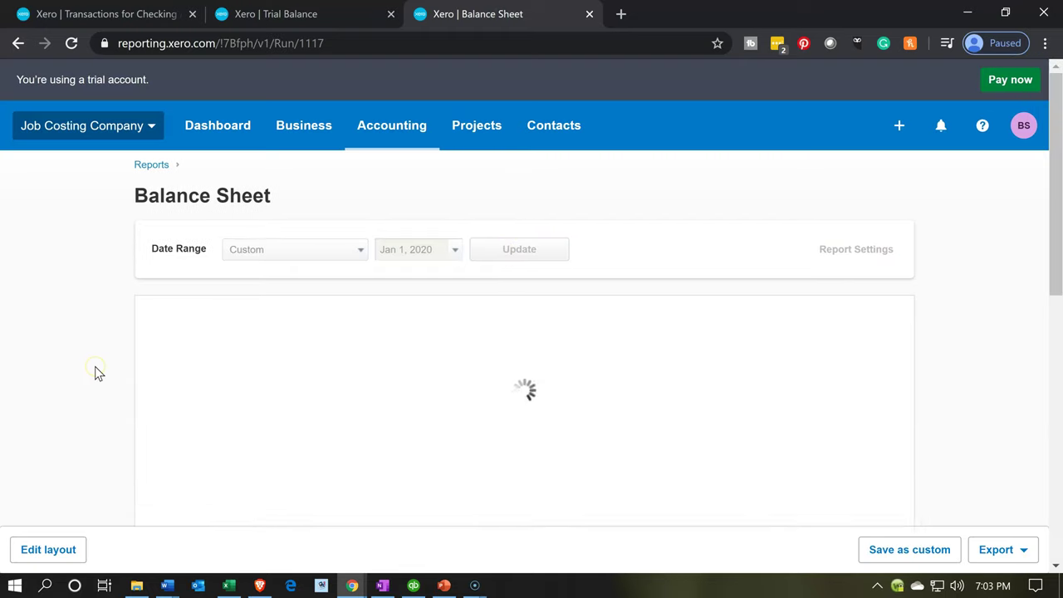
scroll(95, 367, down, 1)
scroll(96, 367, down, 2)
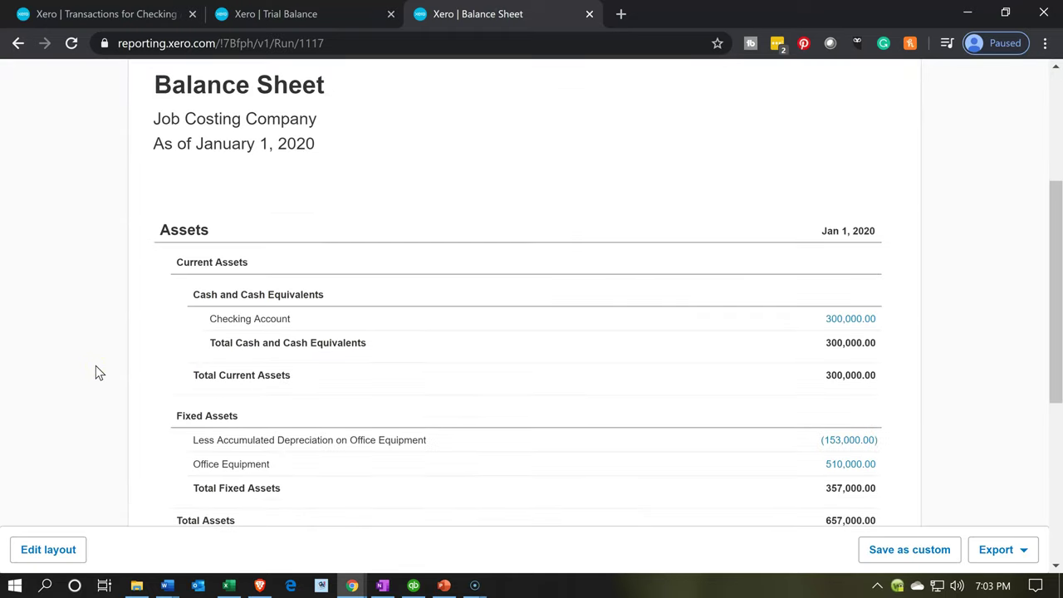
click(103, 364)
- Review the balanced Balance Sheet, then go back to the Trial Balance report
scroll(108, 353, down, 2)
scroll(107, 359, down, 1)
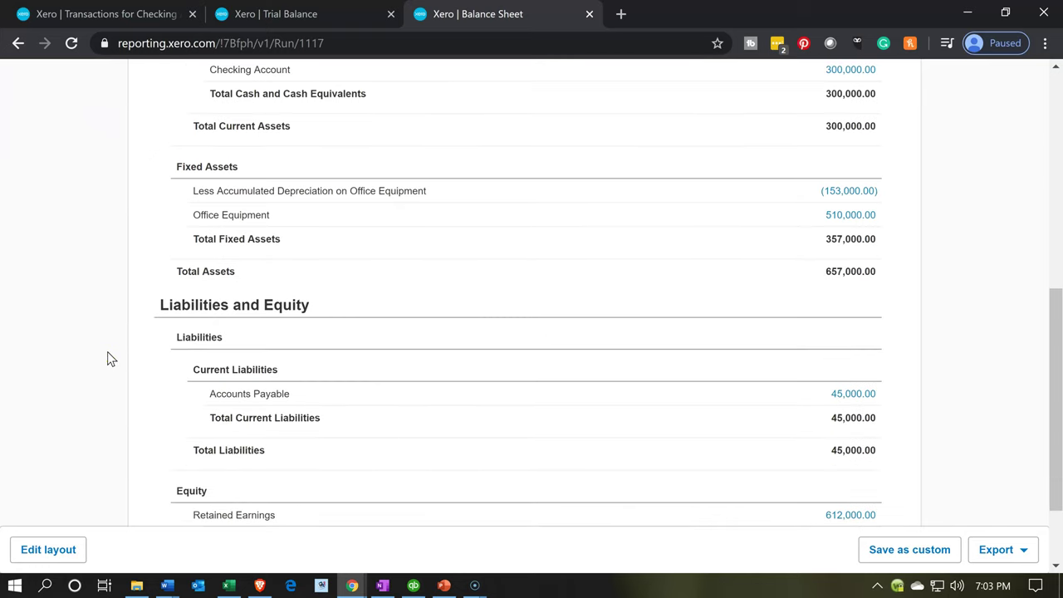
scroll(107, 359, down, 1)
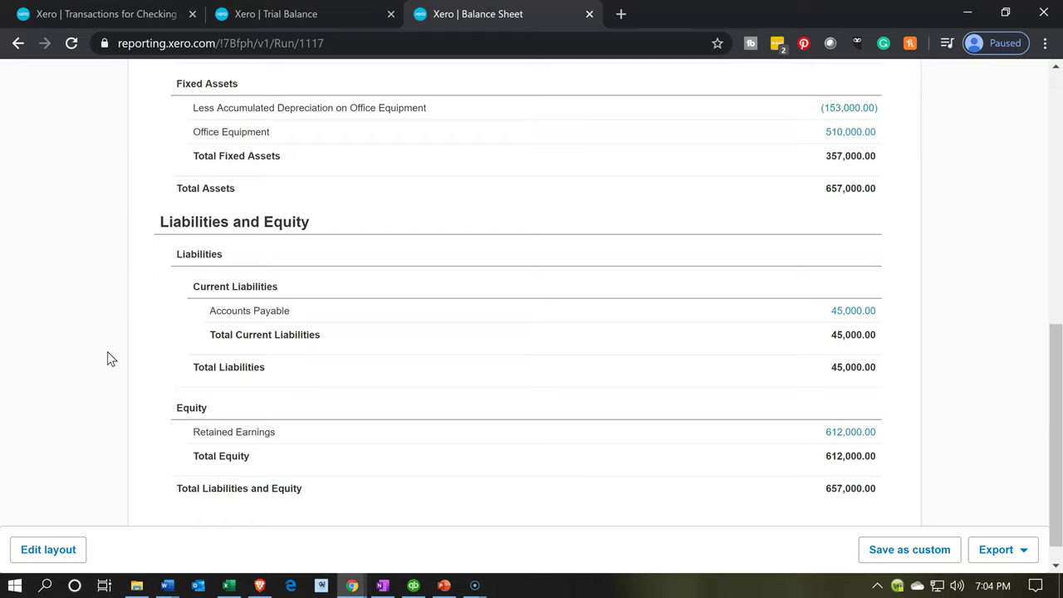
scroll(107, 359, up, 1)
scroll(108, 359, up, 1)
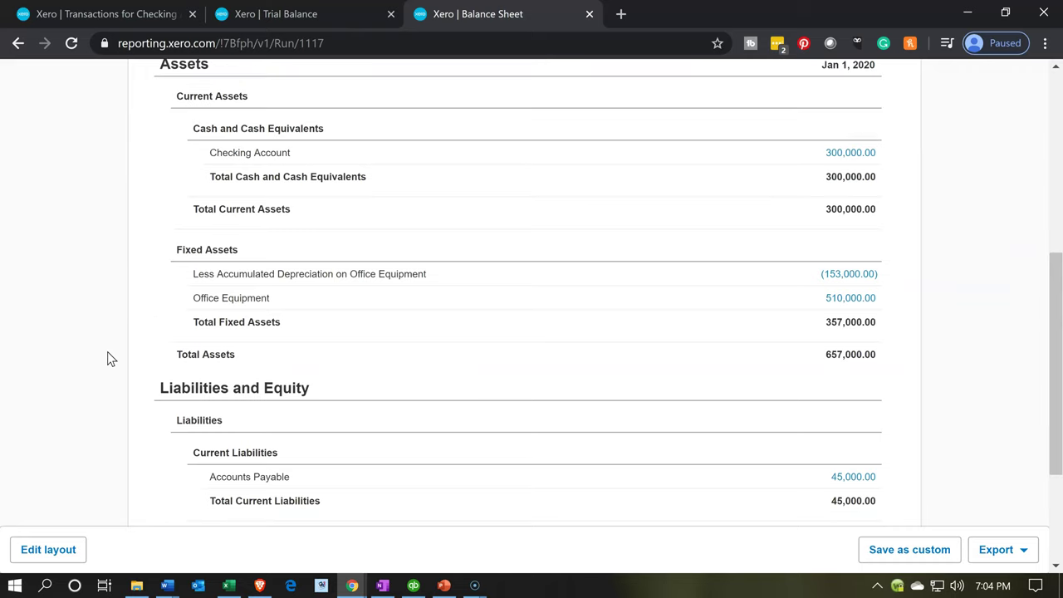
scroll(107, 359, up, 1)
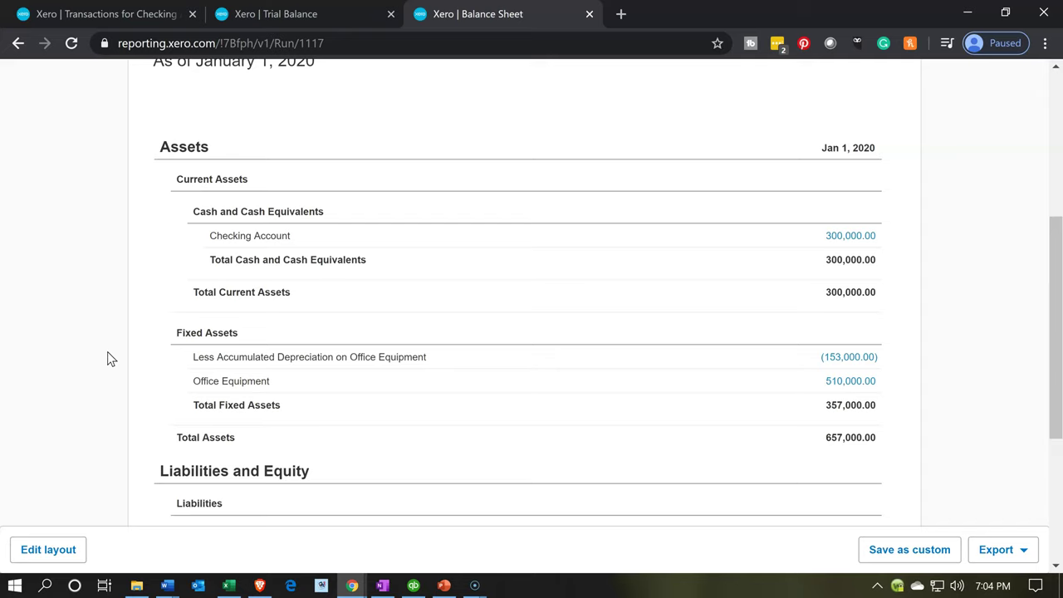
click(325, 17)
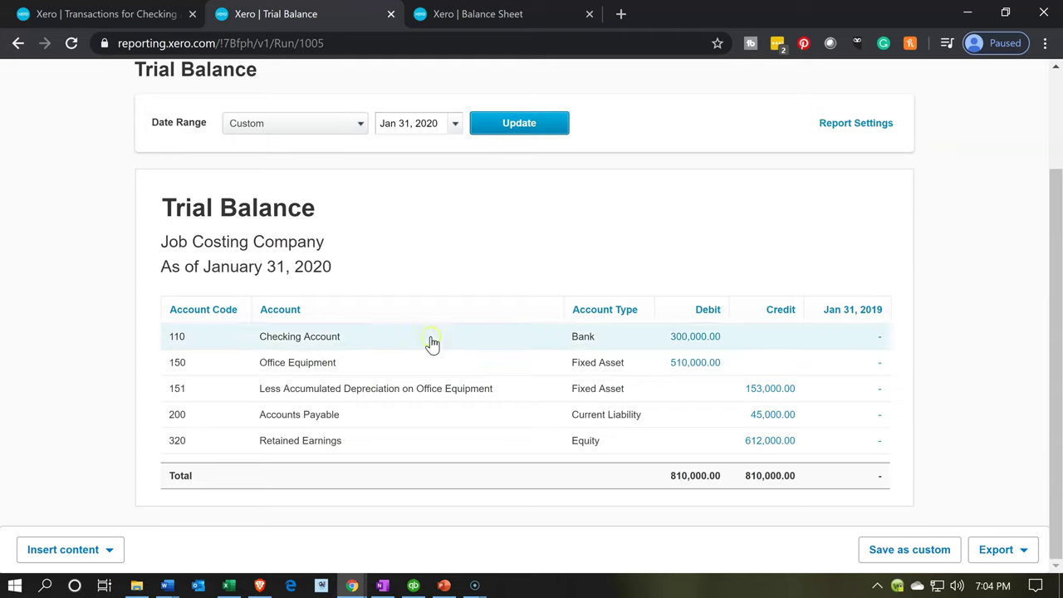